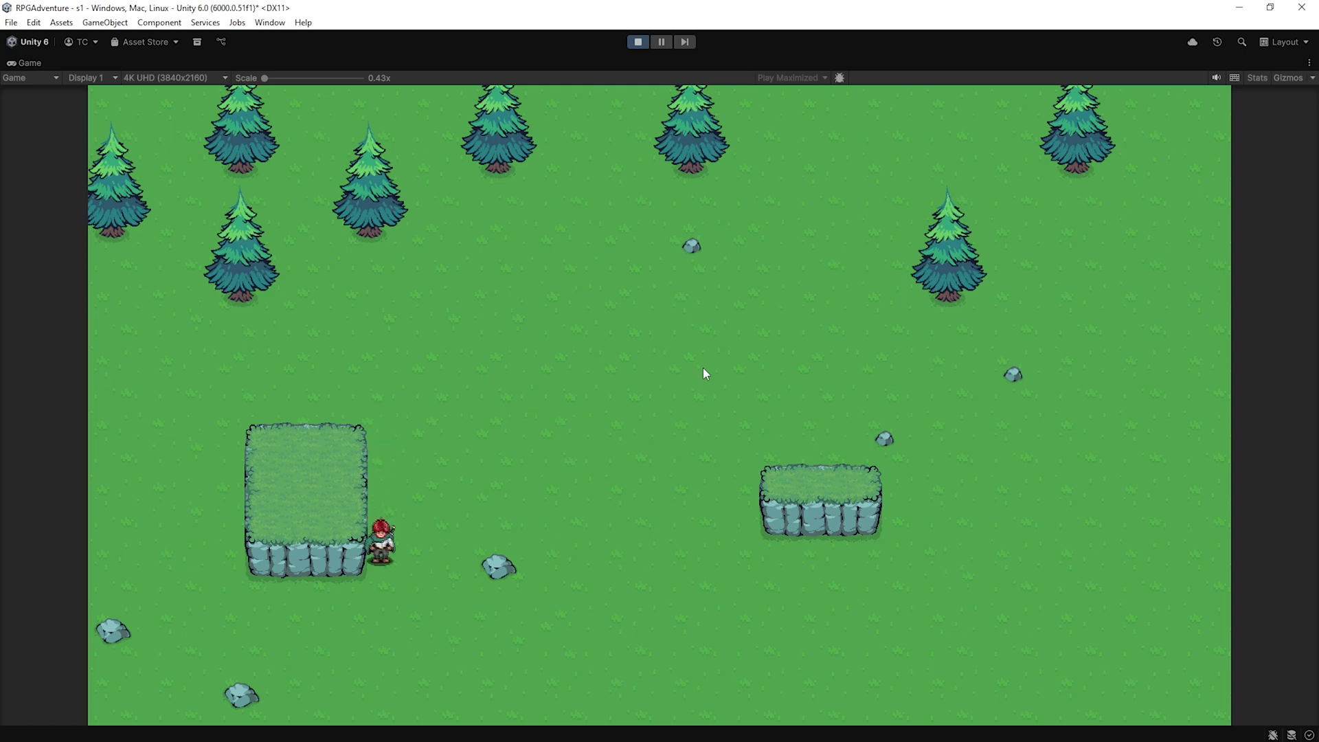
Walk the player around the hills, trees and rocks in play mode to test collisions and draw order, and stop the game
key(s)
key(a)
key(d)
key(w)
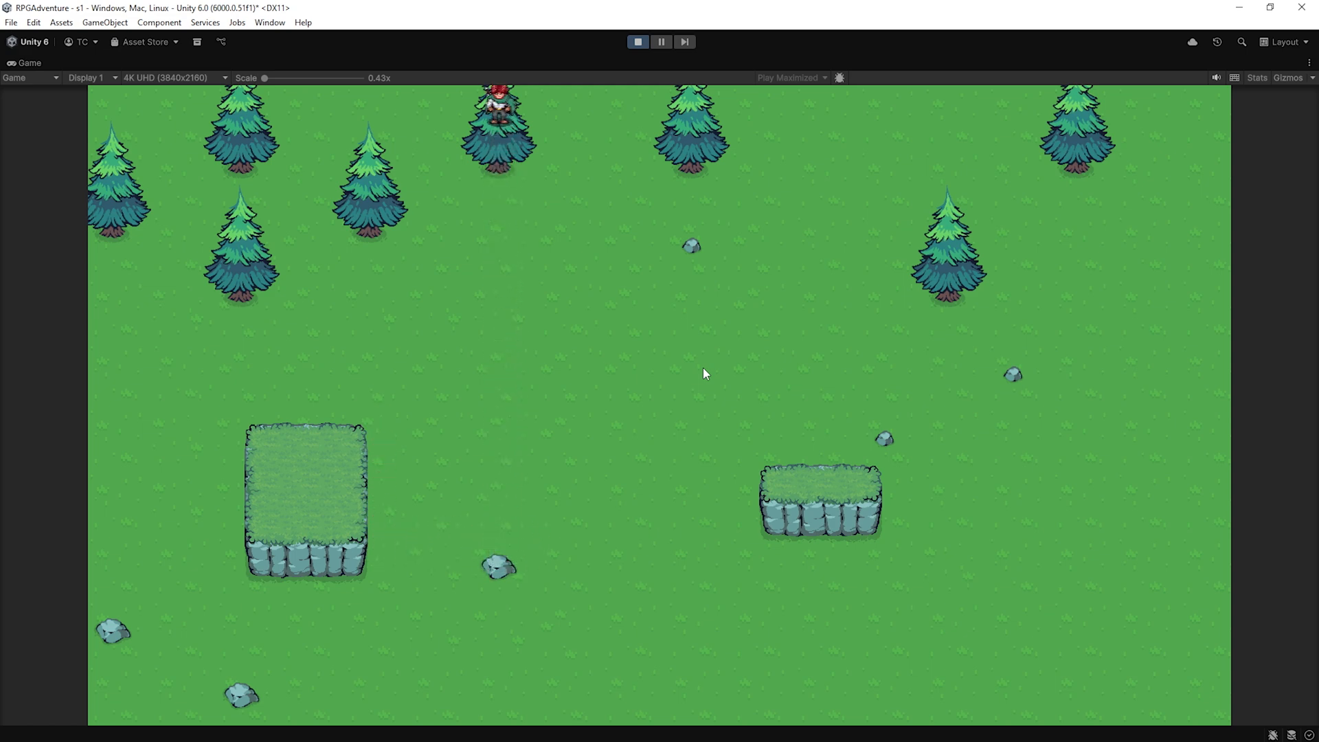
key(a)
key(s)
key(a)
key(s)
key(d)
key(s)
key(d)
key(s)
key(d)
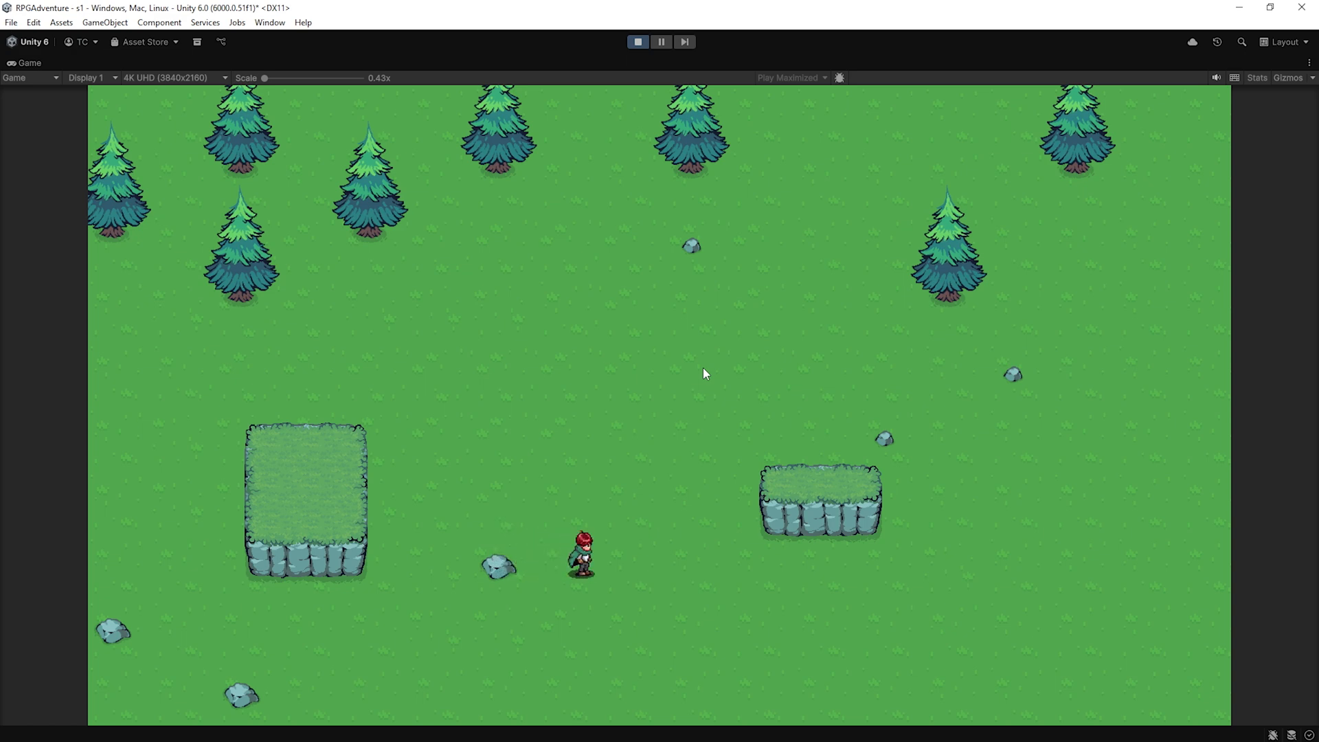
key(w)
click(637, 42)
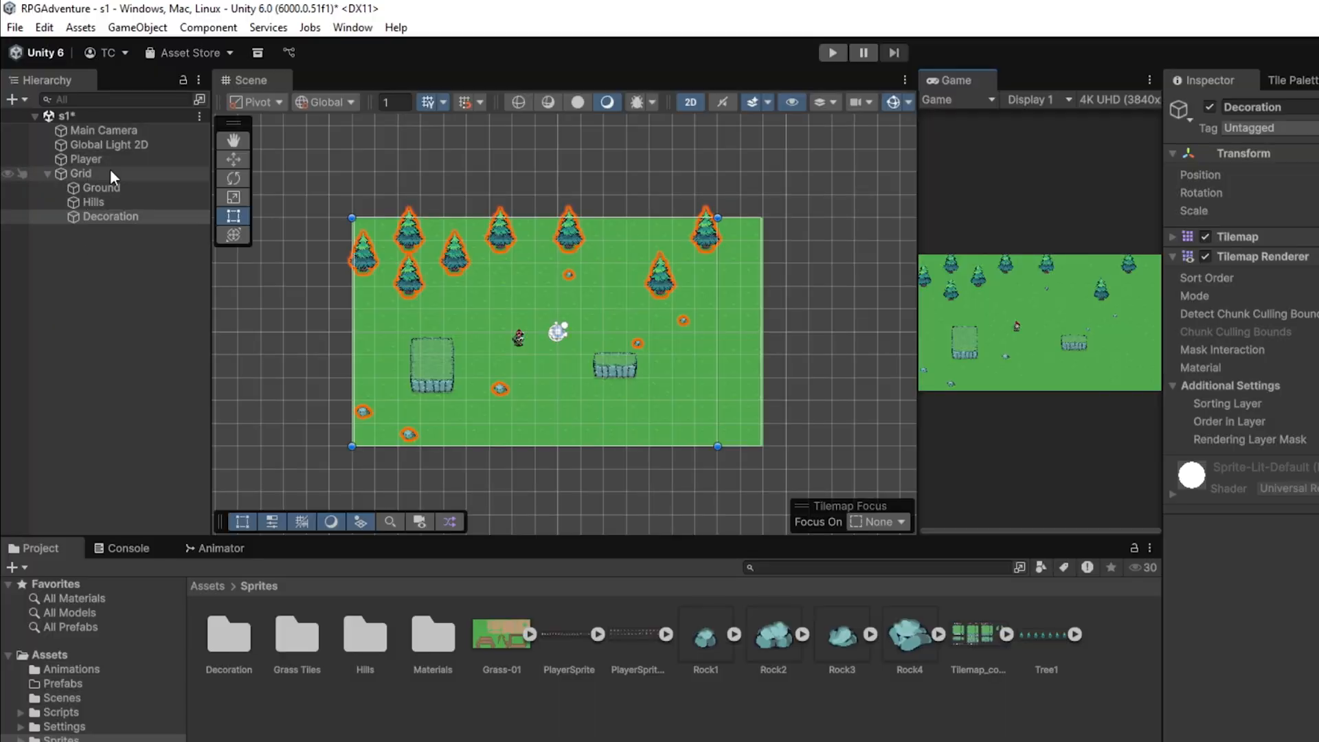
Select the Ground, Hills and Decoration tilemaps in turn to view what each layer contains in the scene
click(107, 187)
click(108, 202)
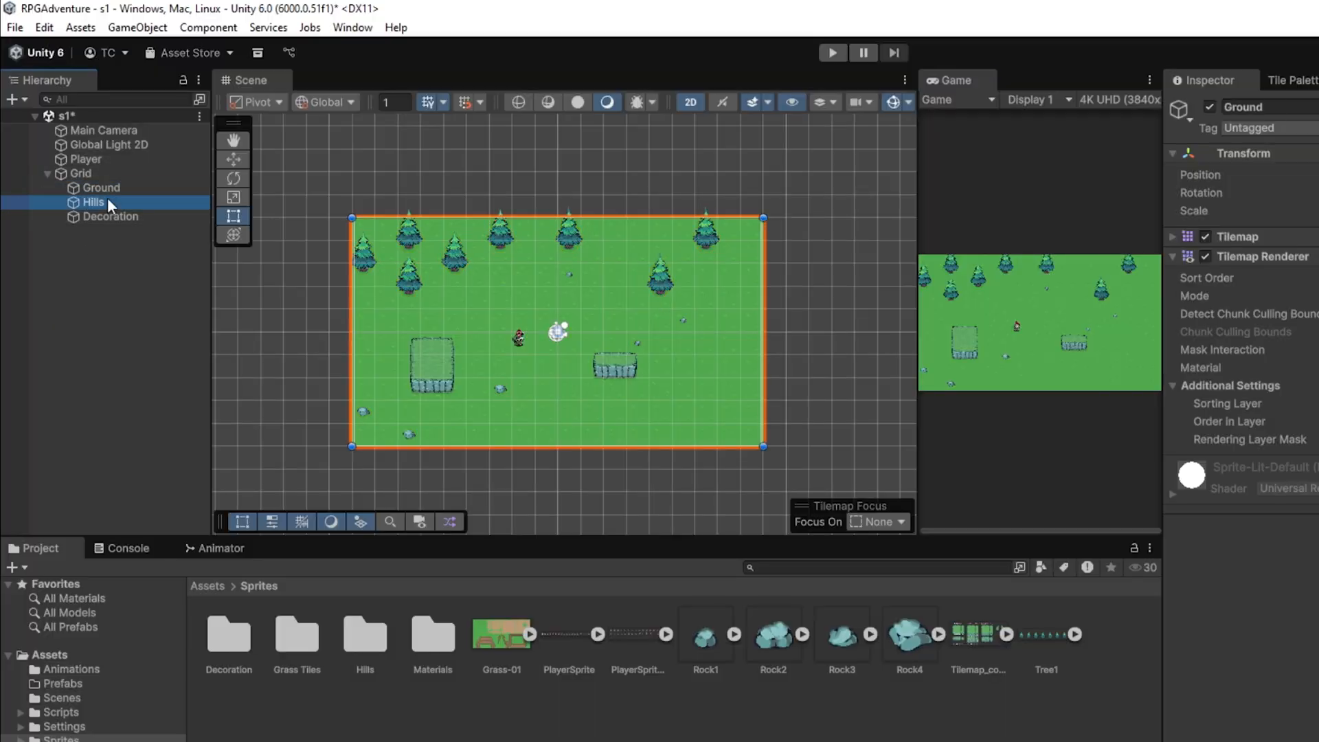
click(110, 216)
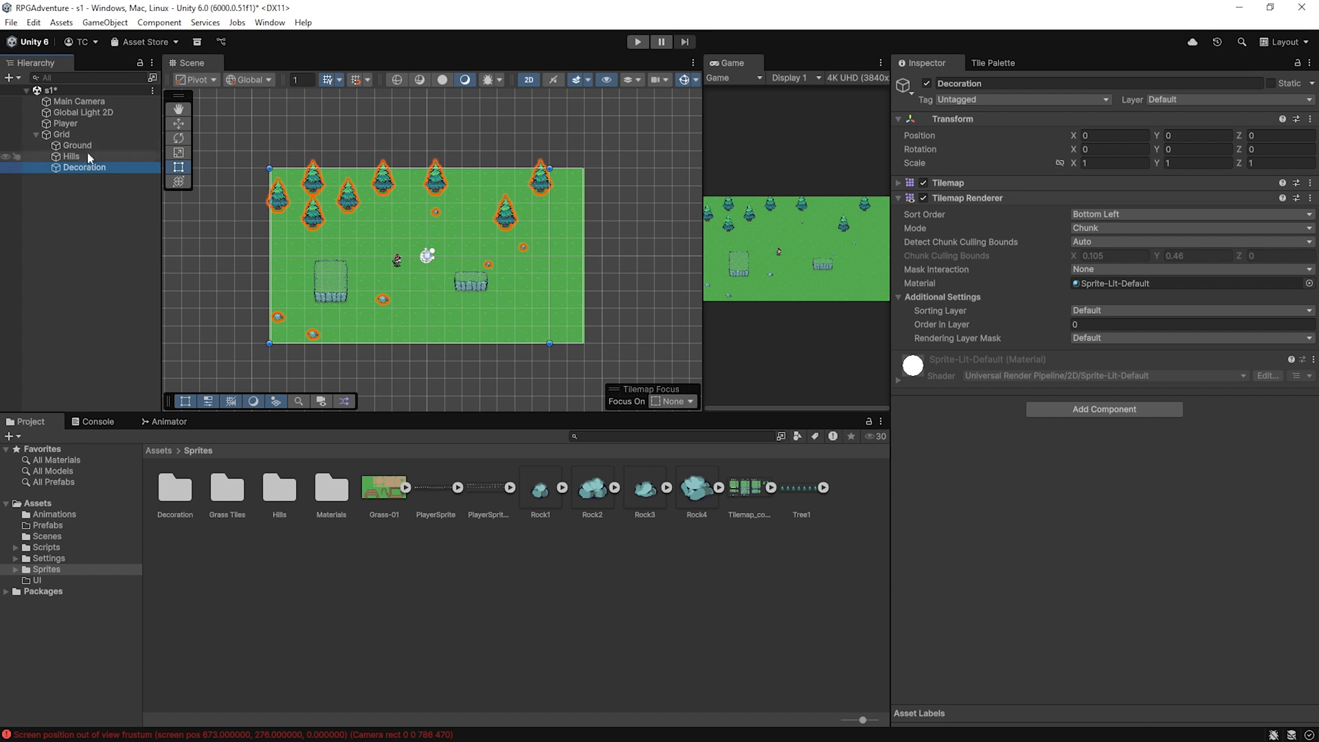
Check the Order in Layer values of the Ground tilemap, the Player sprite and the Decoration tilemap
click(92, 146)
click(1209, 325)
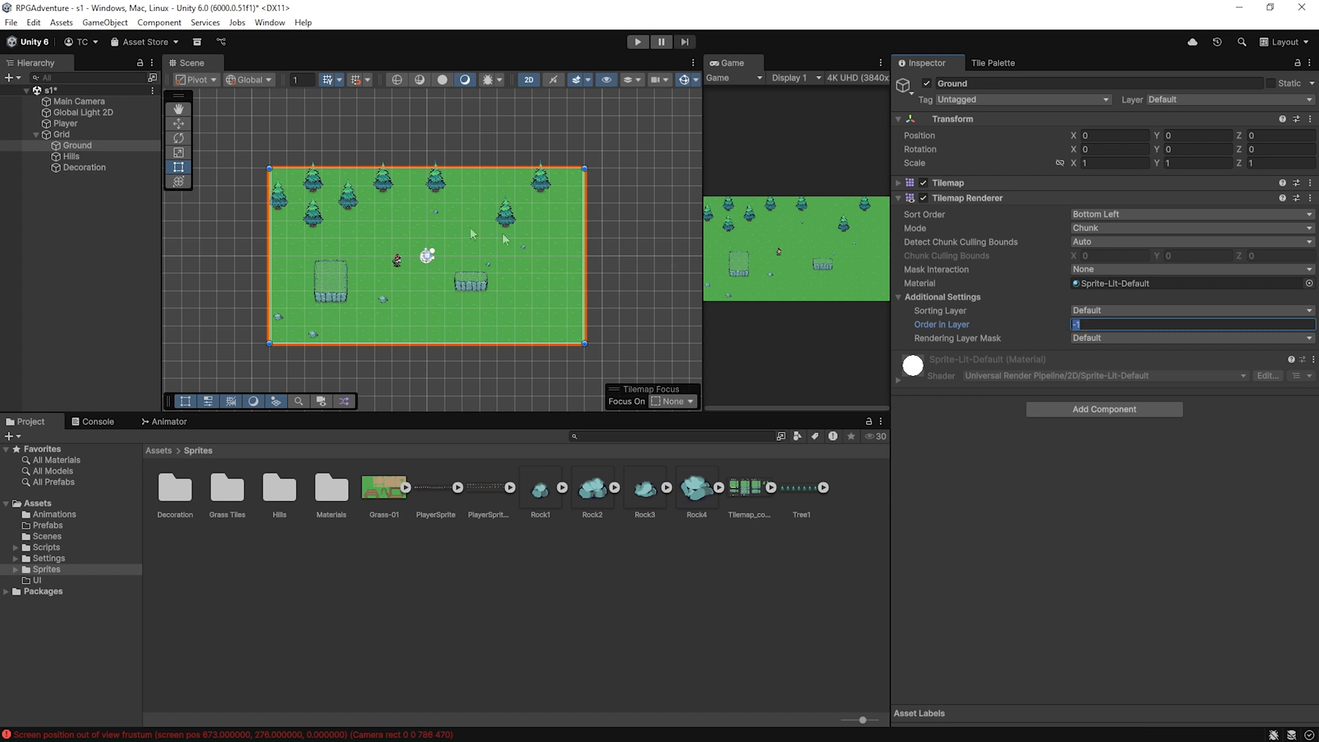
click(100, 124)
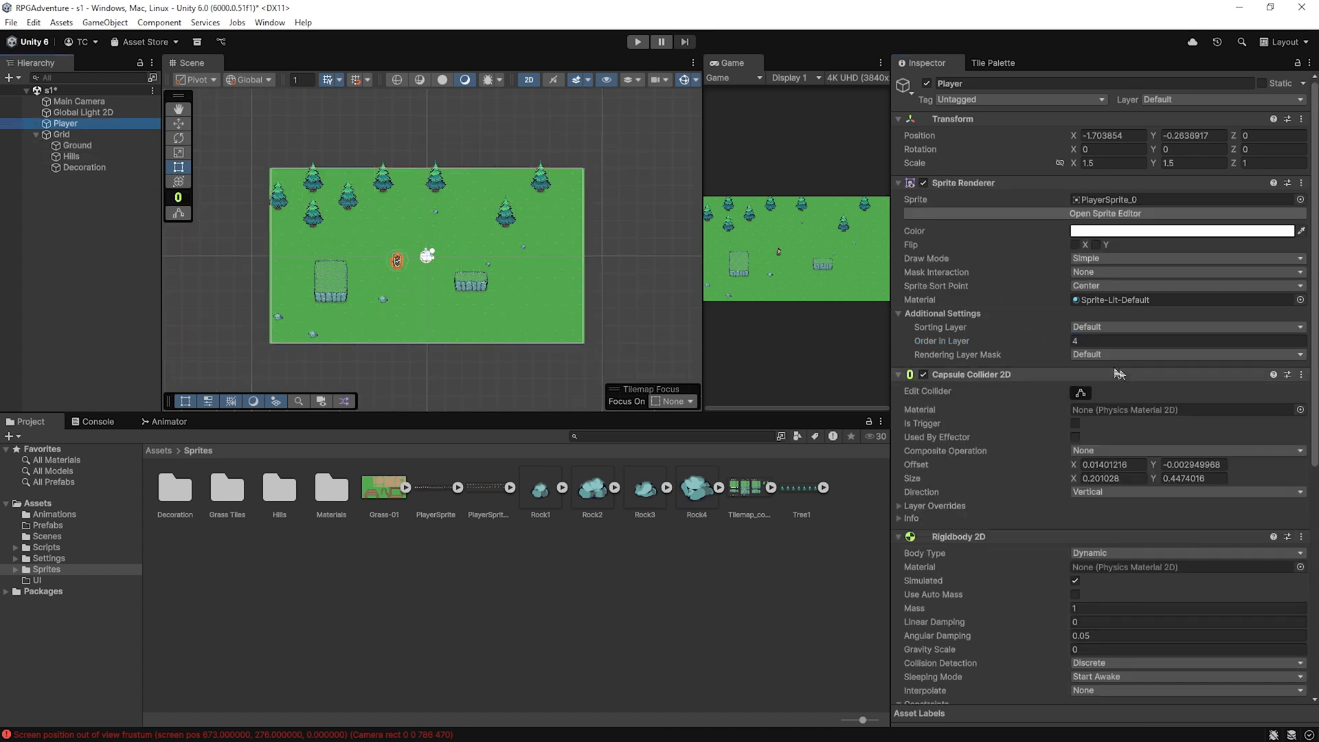
click(1082, 342)
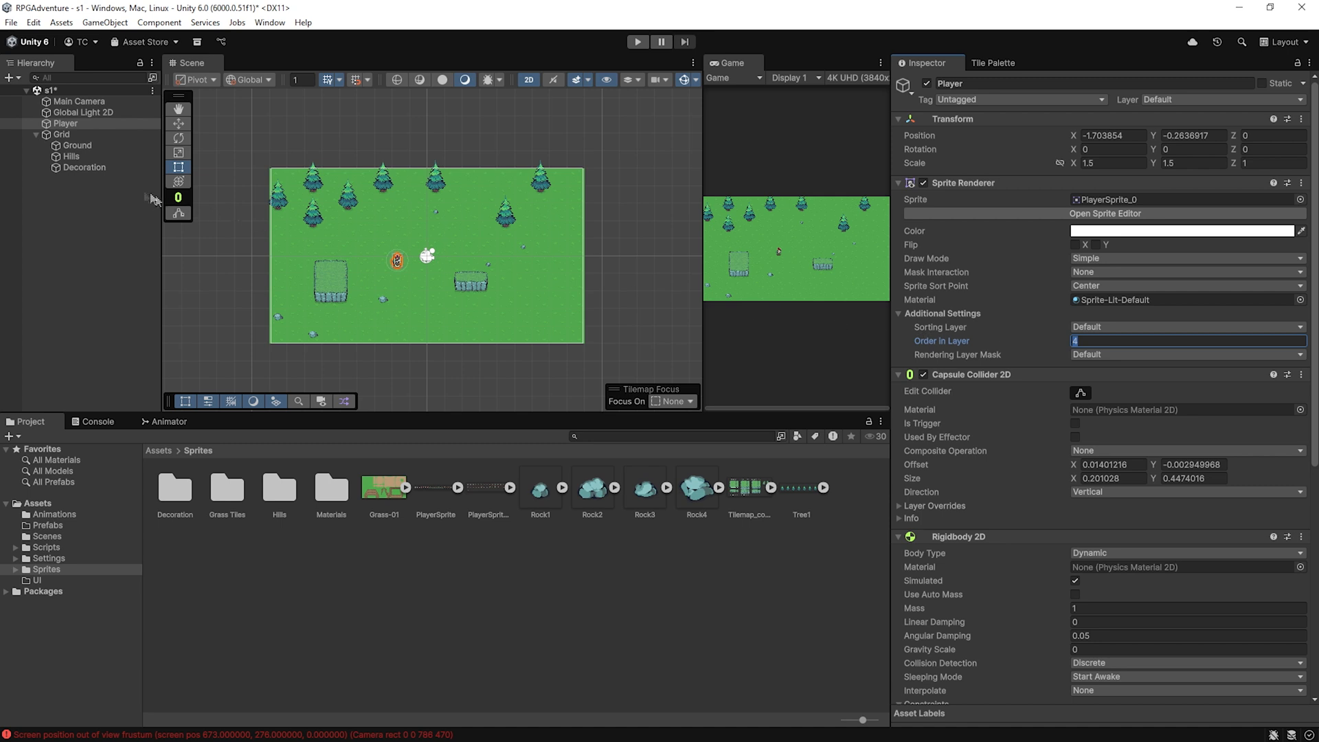
click(82, 167)
click(1073, 326)
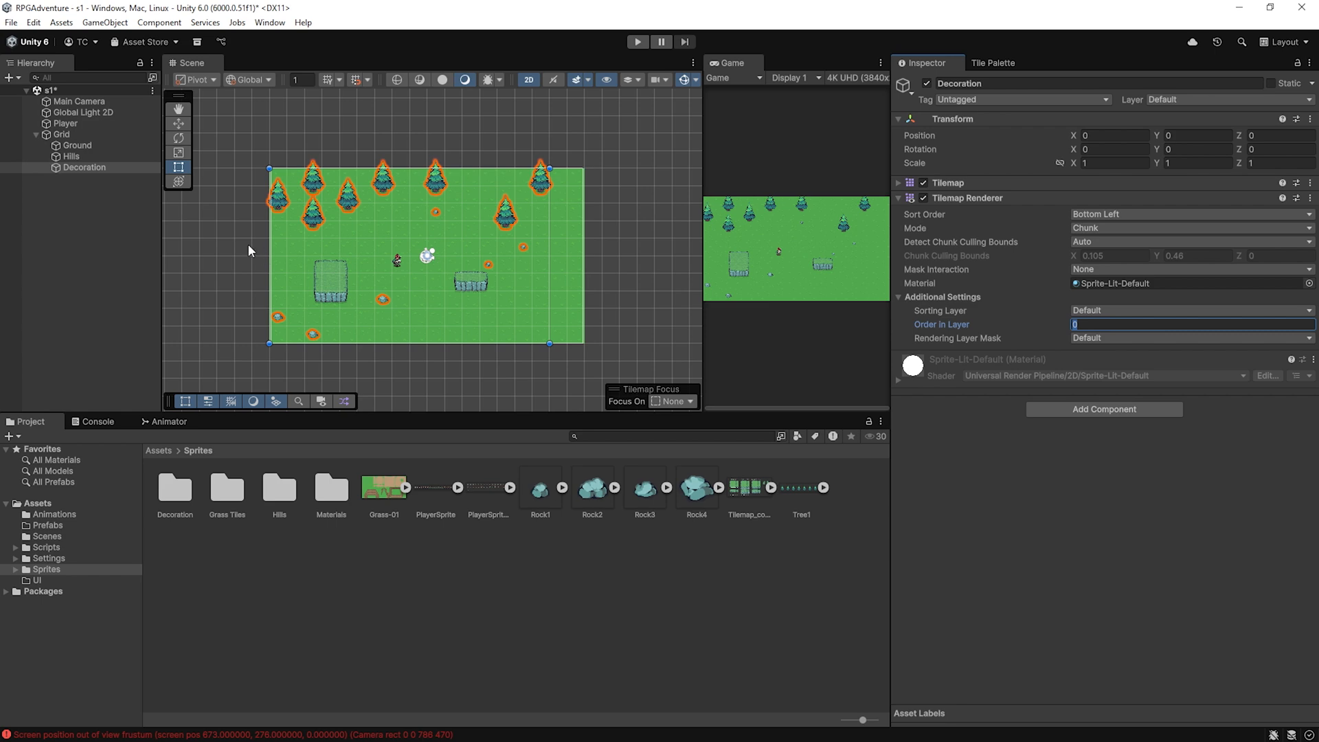
Adjust the widths of the Scene, Game and Inspector areas and frame the Hills tilemap in the Scene view
drag(891, 318, 742, 316)
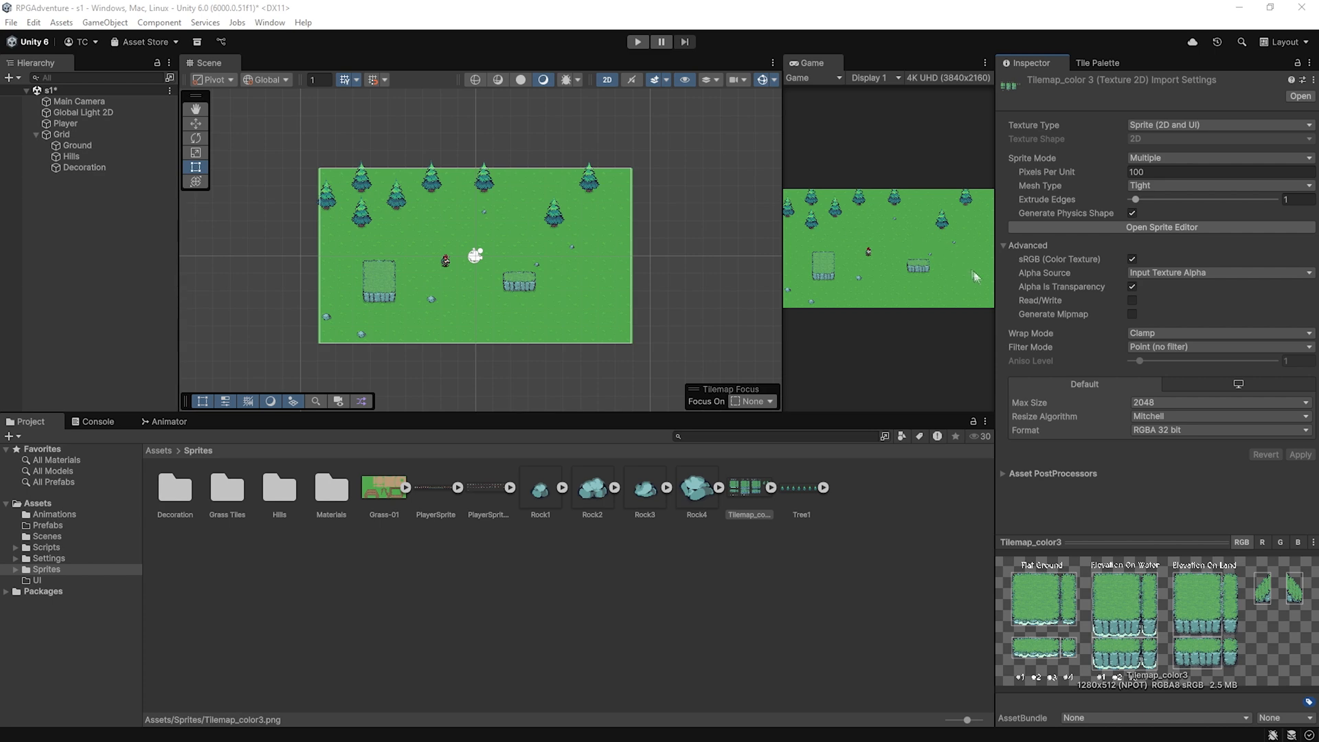
drag(994, 289, 1006, 294)
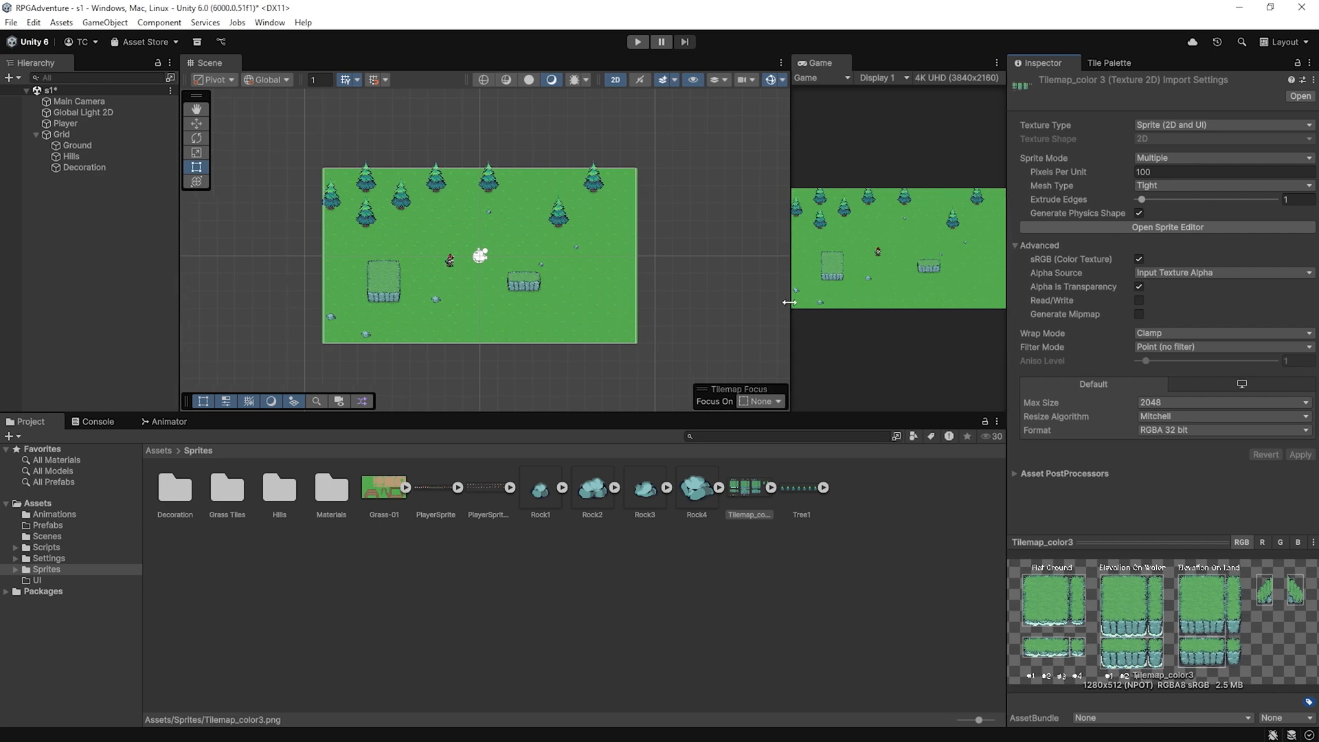
drag(789, 302, 756, 303)
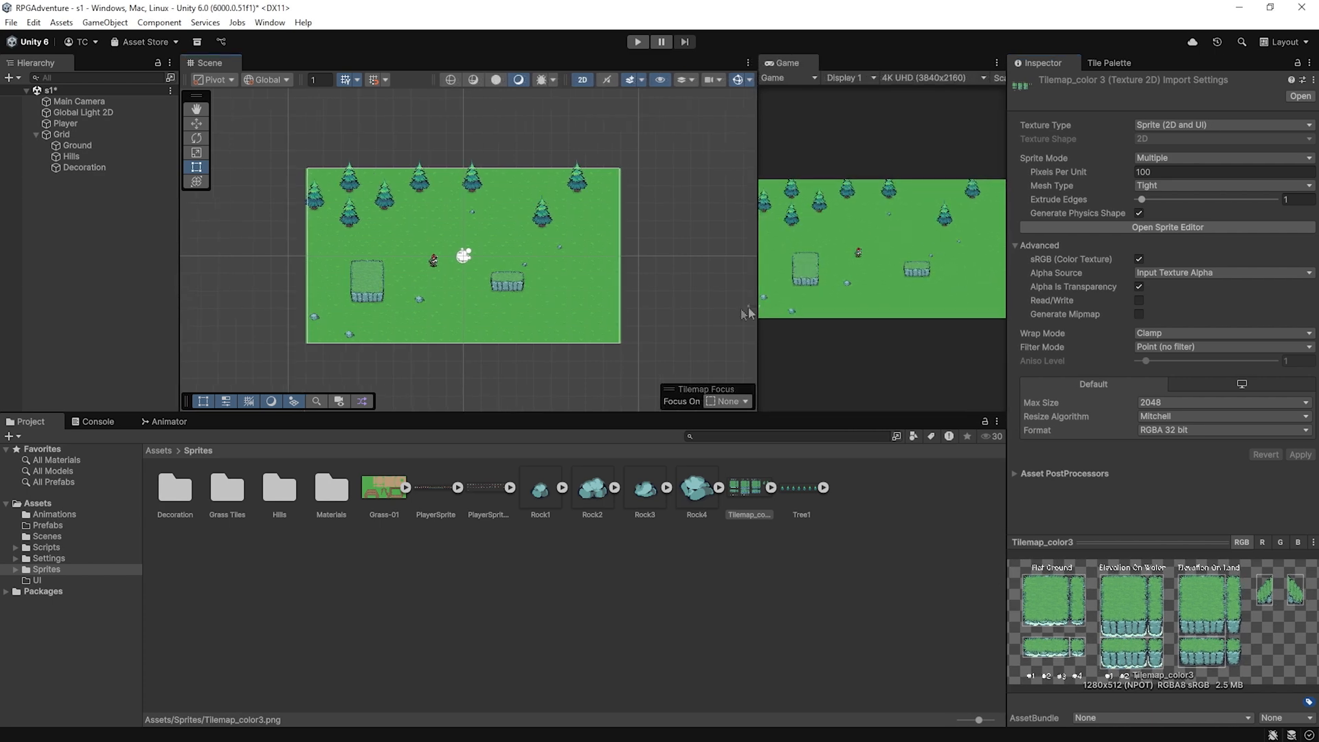
double_click(95, 159)
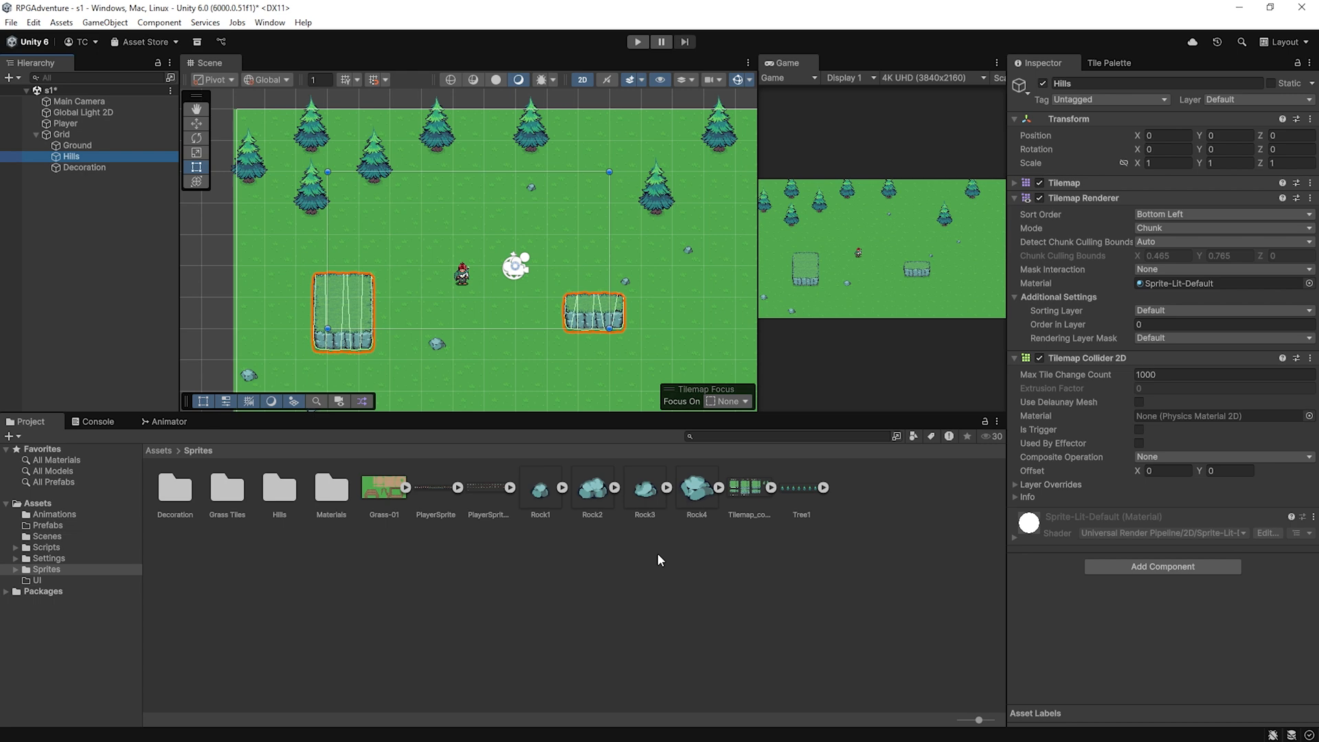
Re-slice the Tilemap_color3 sprite sheet using Grid By Cell Size at 64 x 64 pixels with Delete Existing, and apply the changes
click(746, 491)
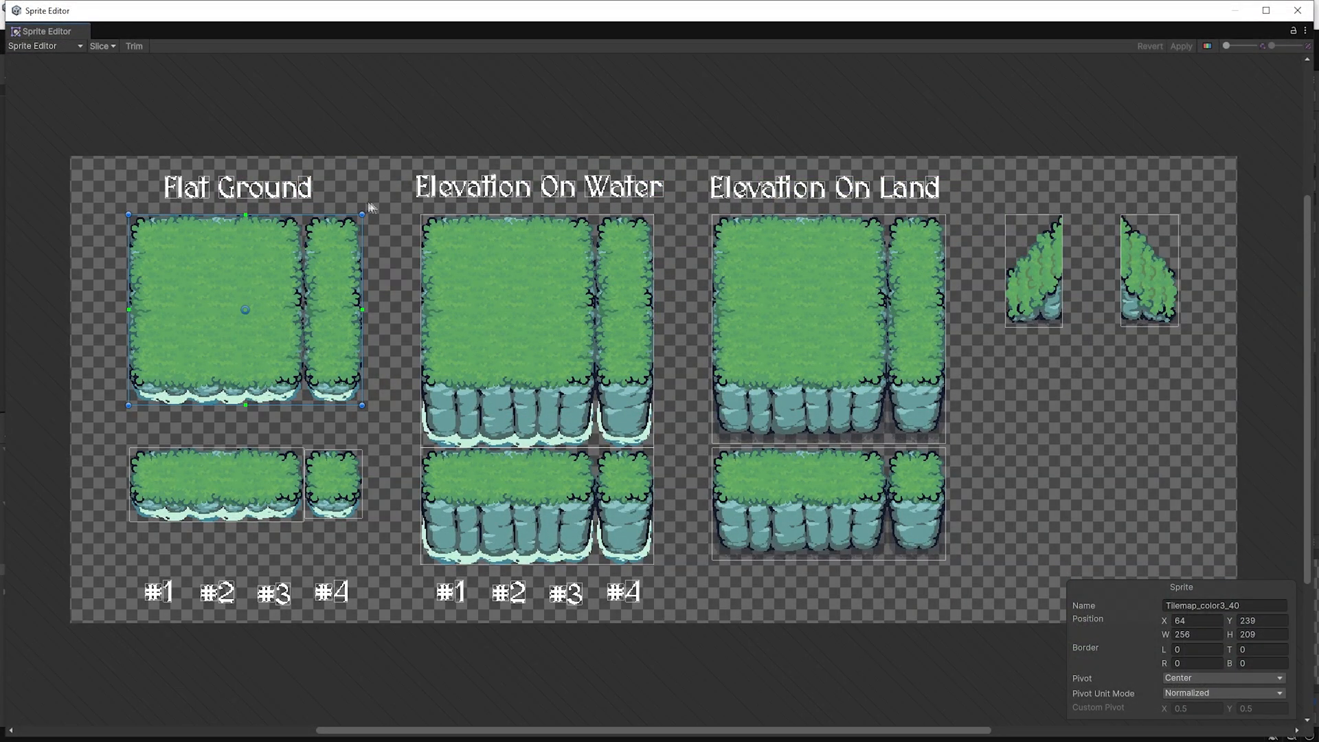
click(109, 46)
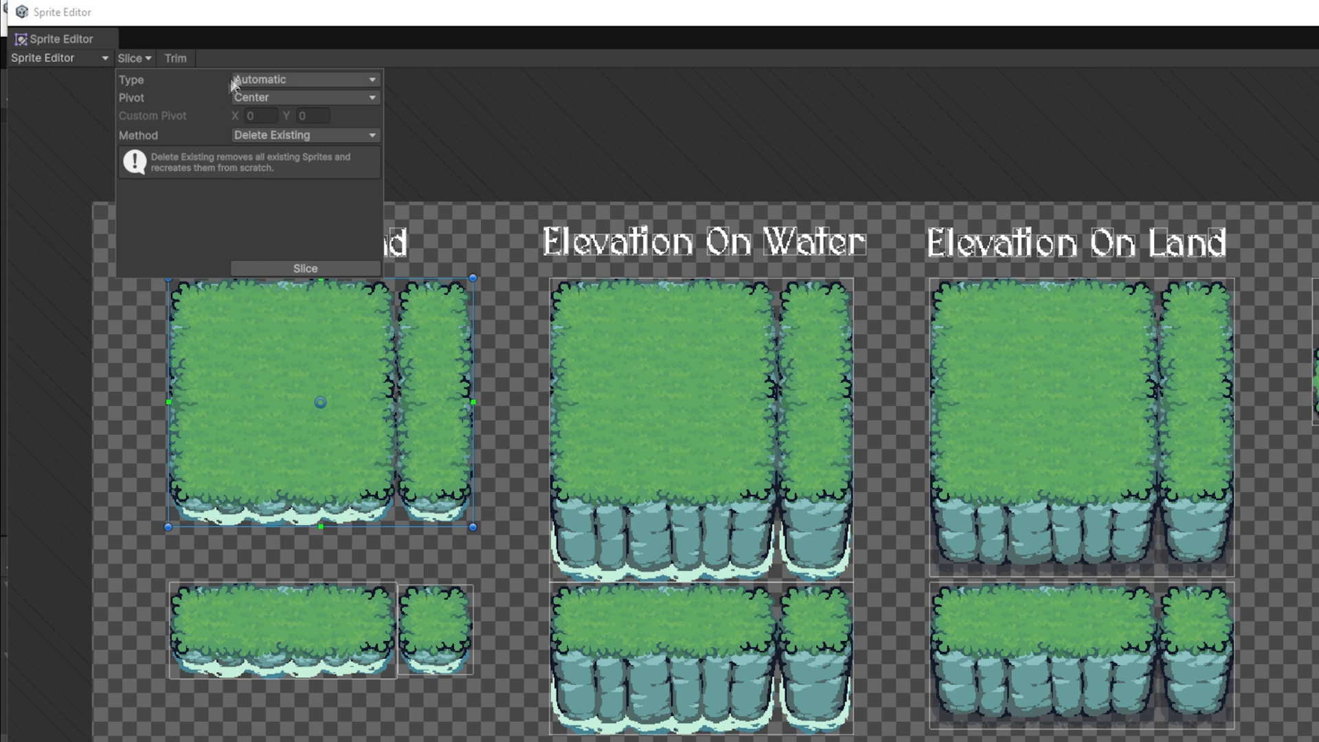
click(287, 78)
click(344, 125)
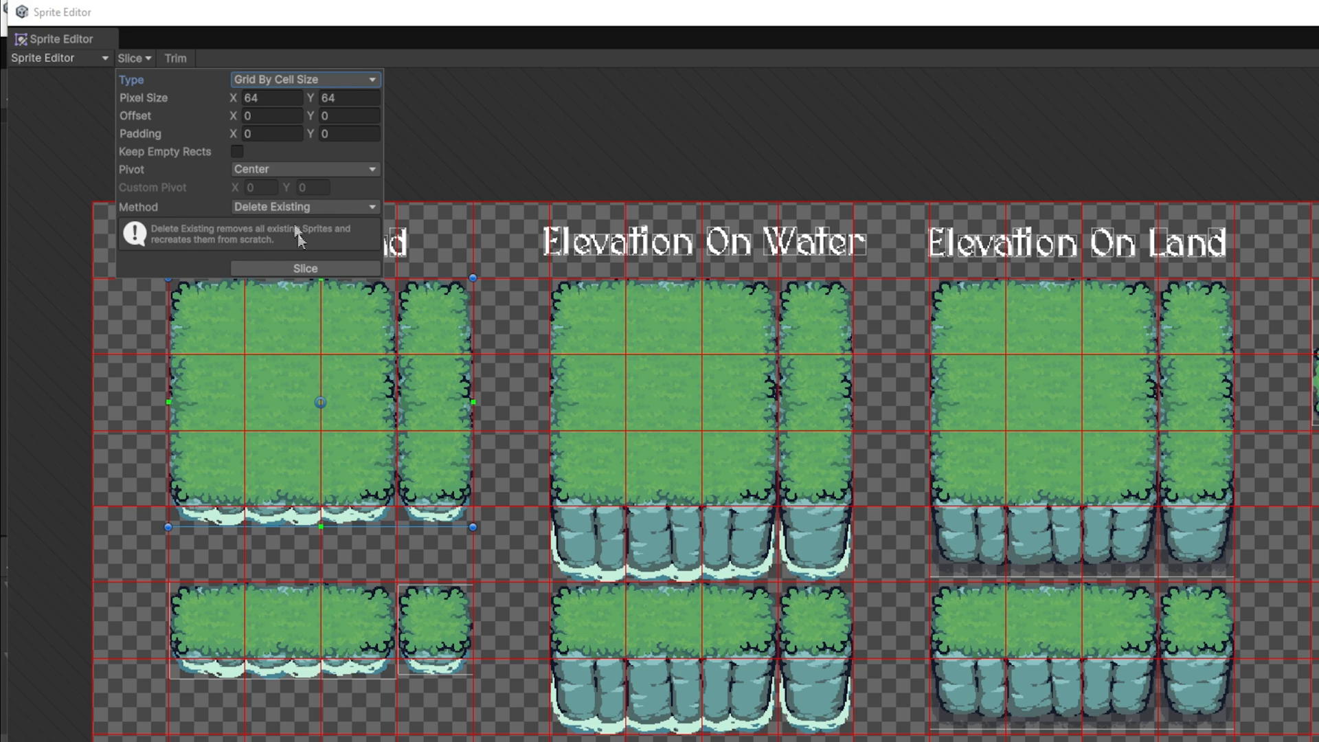
click(307, 268)
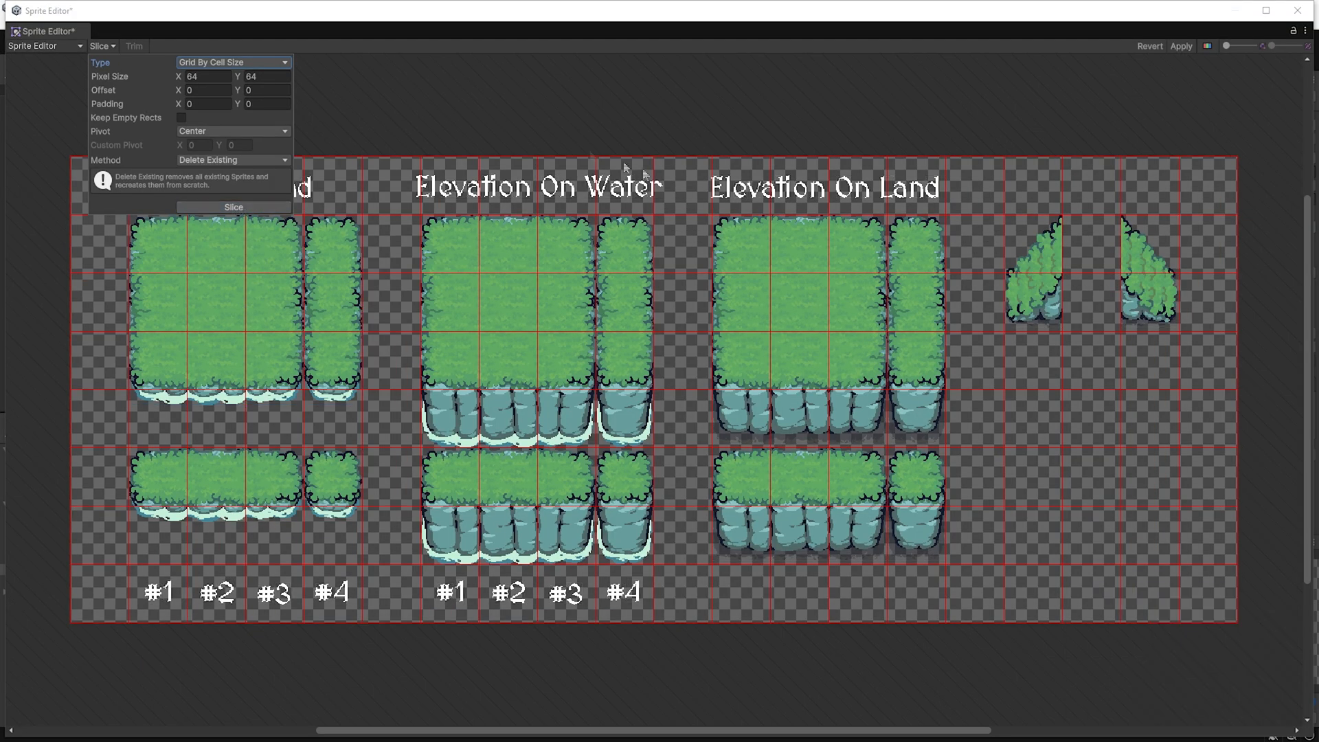
click(258, 208)
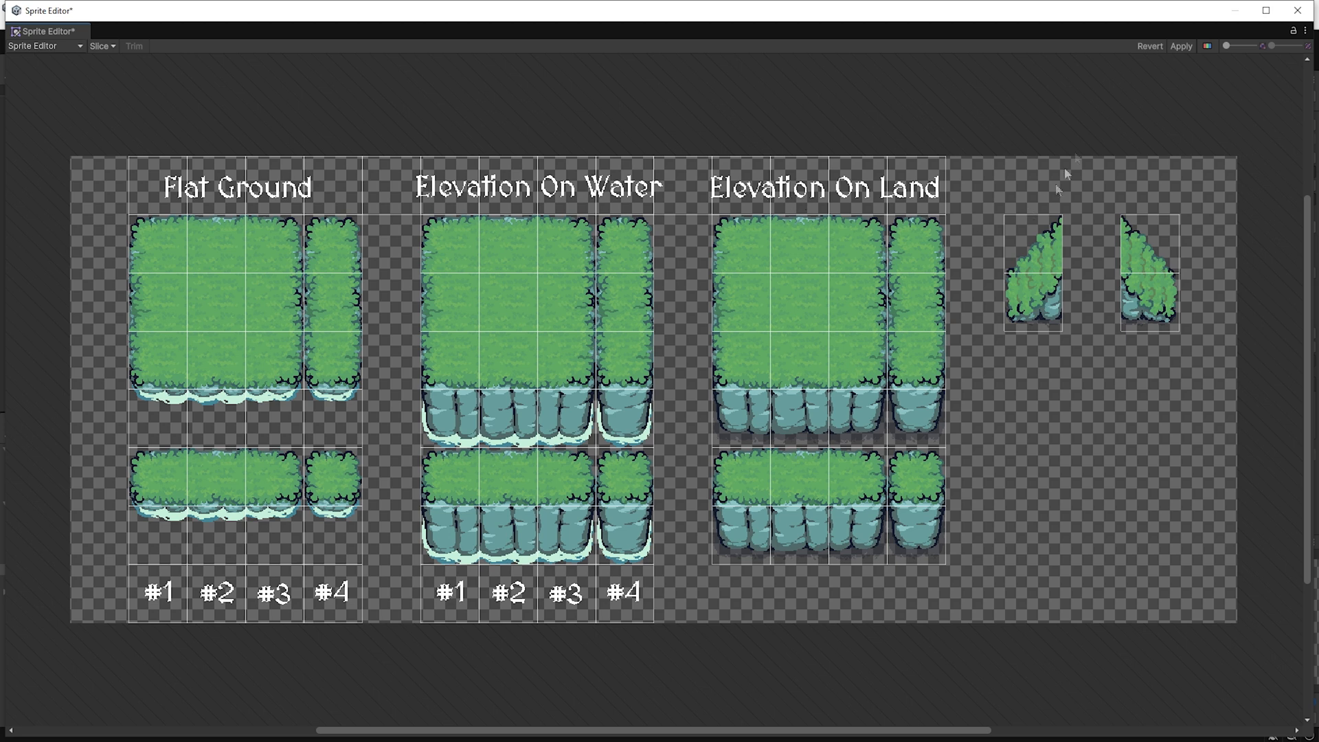
click(1180, 46)
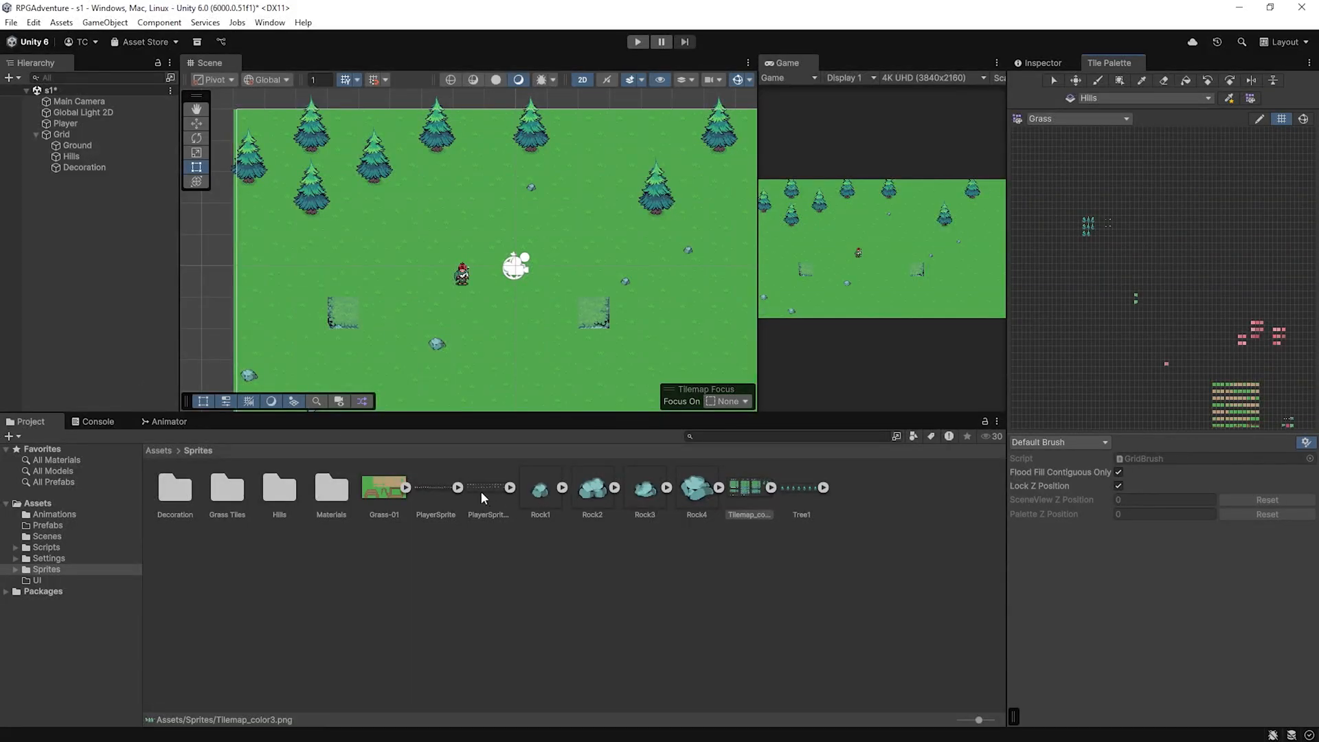
Add the Tilemap_color3 sprites to the Grass tile palette, generating the tiles into the Sprites/Hills folder and overwriting the existing assets
drag(747, 487, 1133, 157)
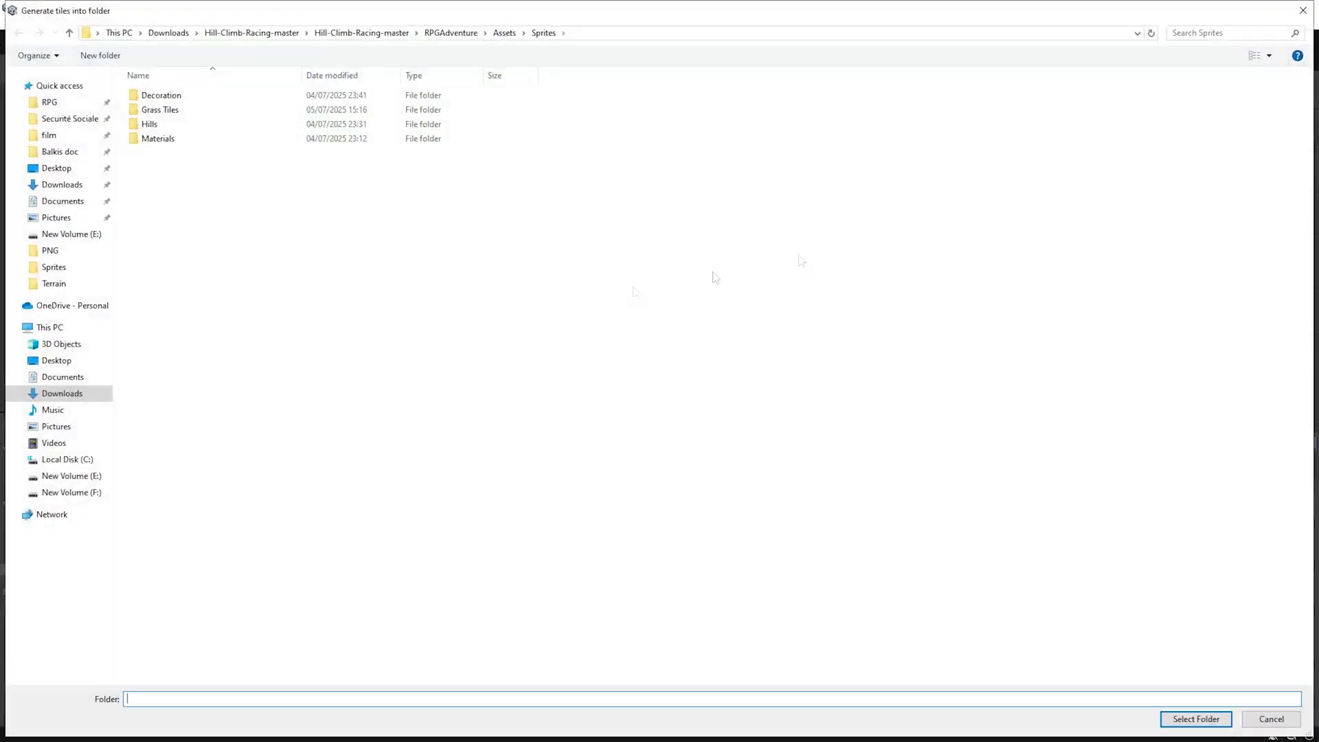
click(241, 127)
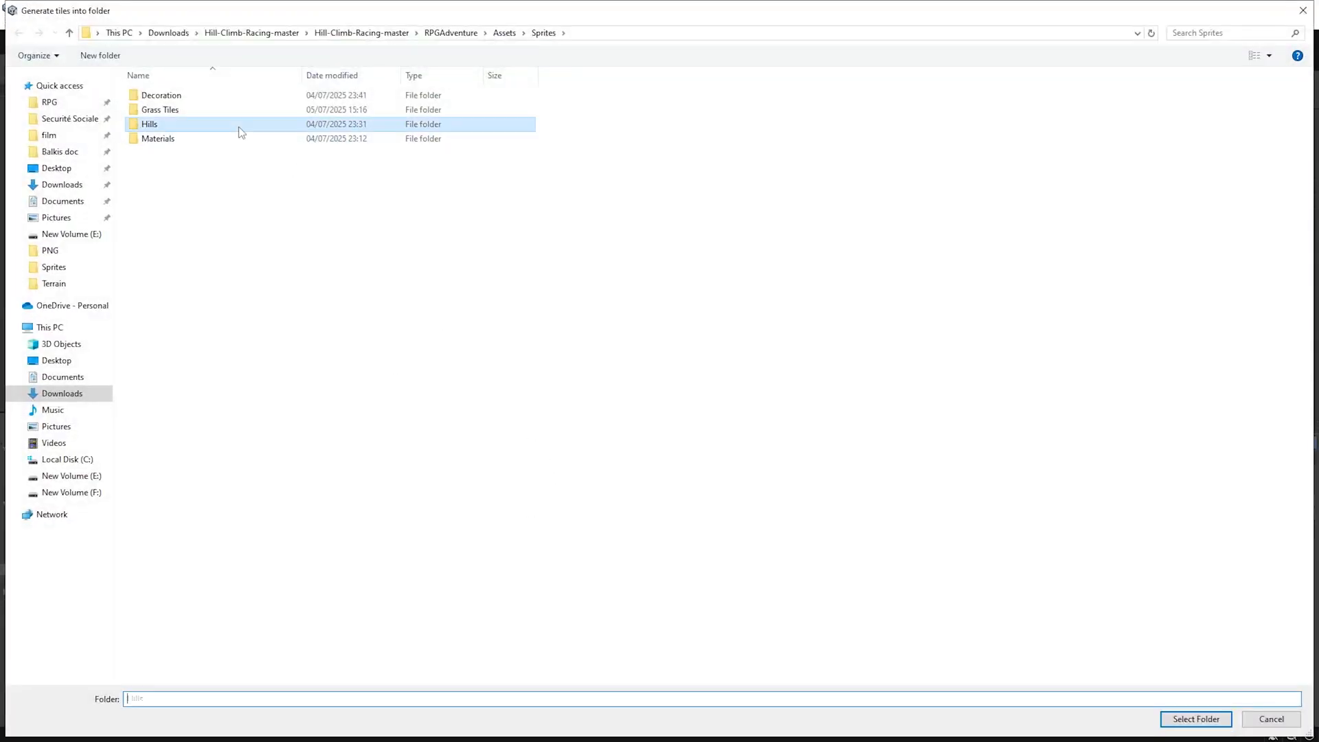
click(1196, 718)
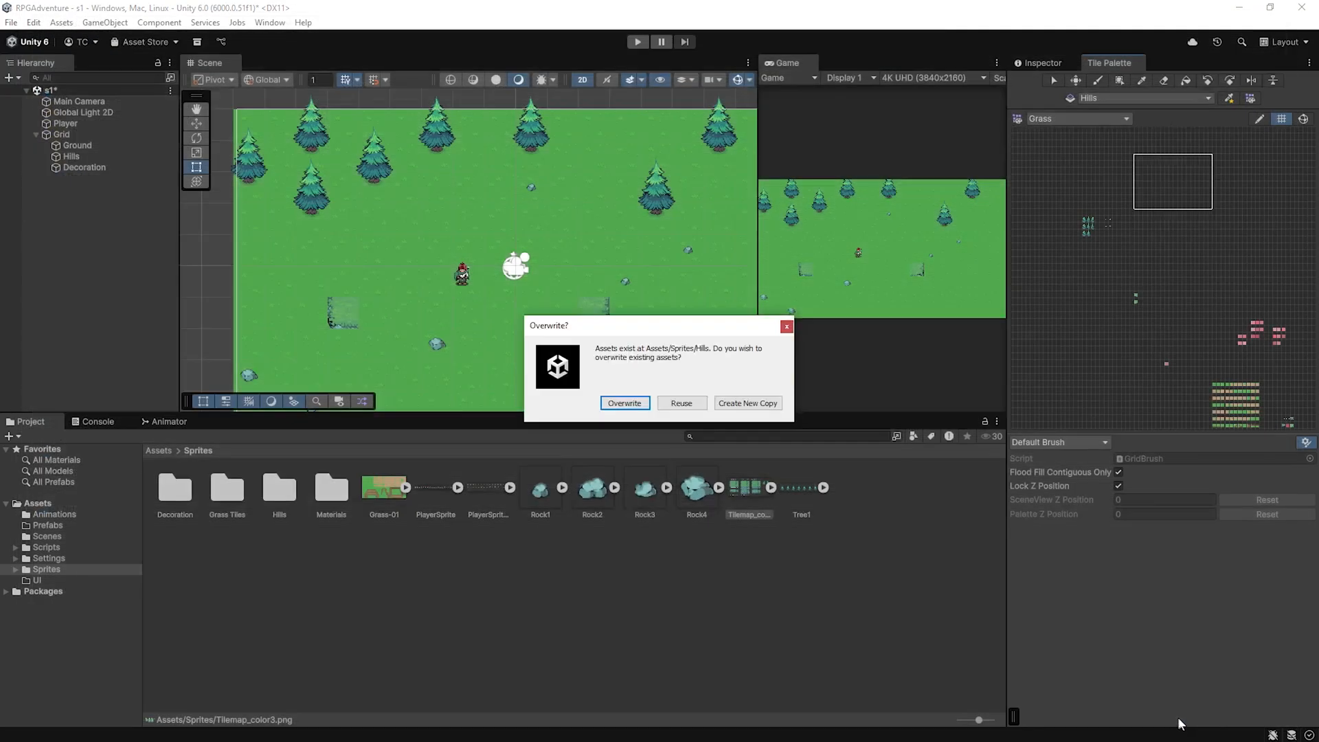
click(635, 407)
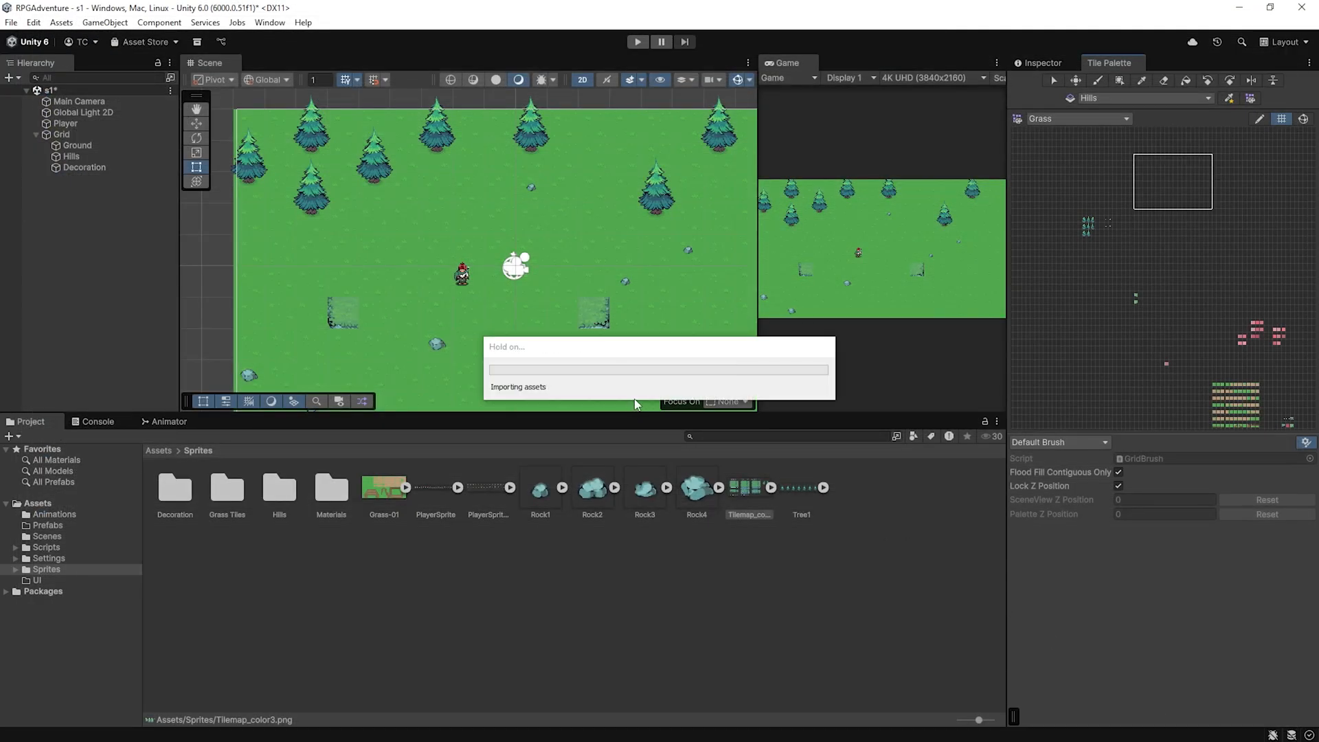
Erase the two broken pink tiles from the Hills tilemap
scroll(1126, 268, up, 5)
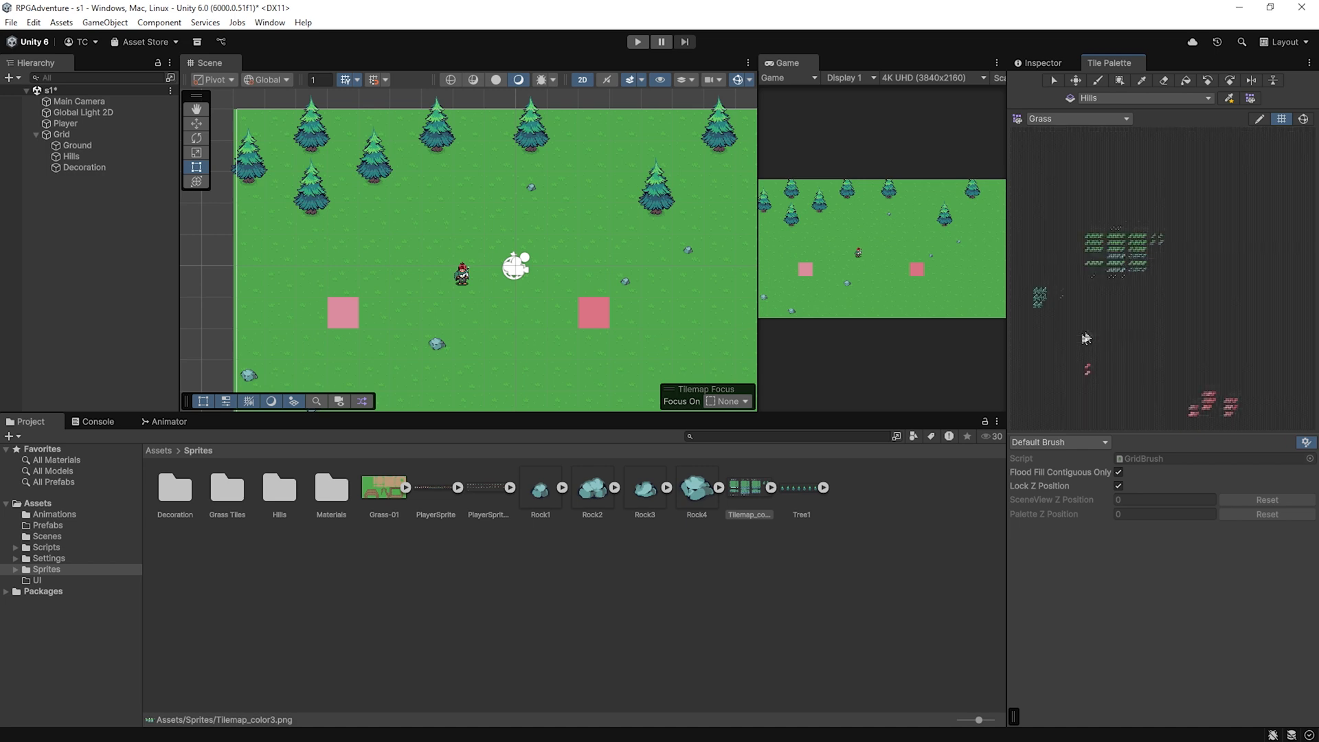
scroll(1105, 287, up, 5)
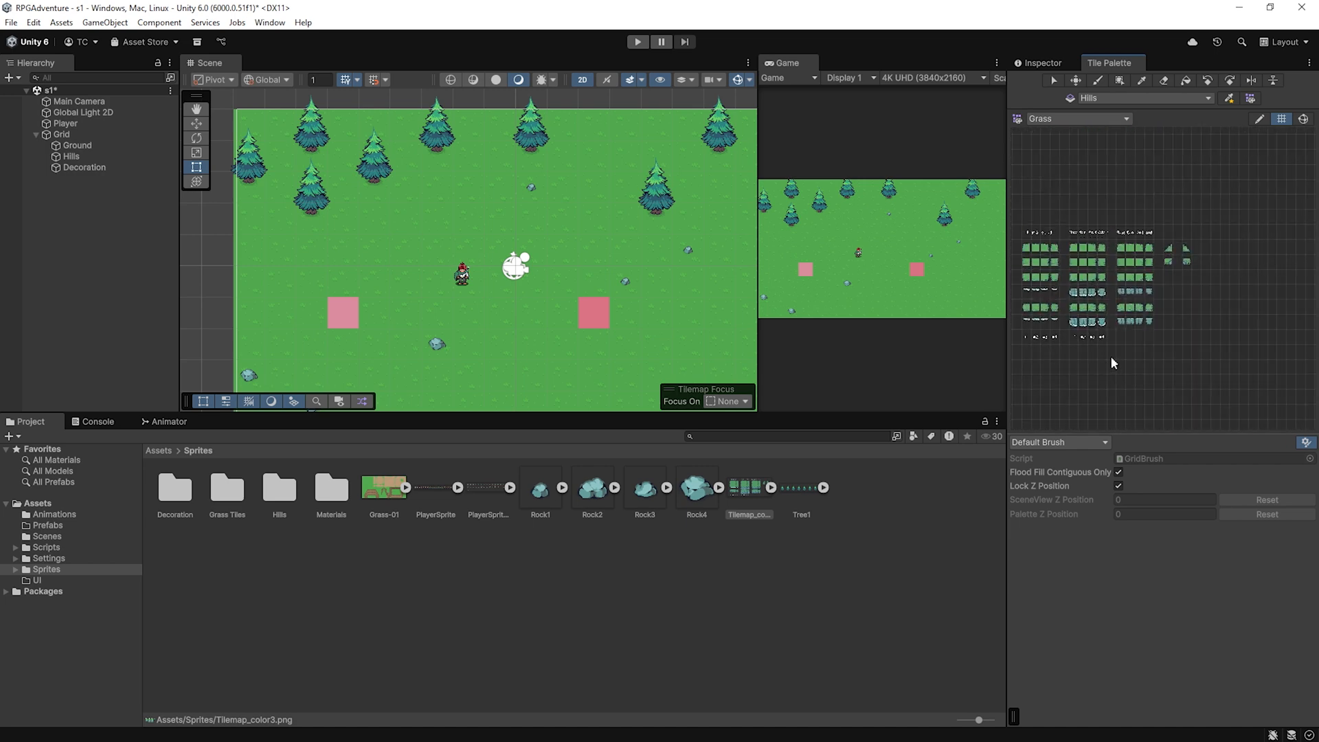
scroll(1161, 334, up, 5)
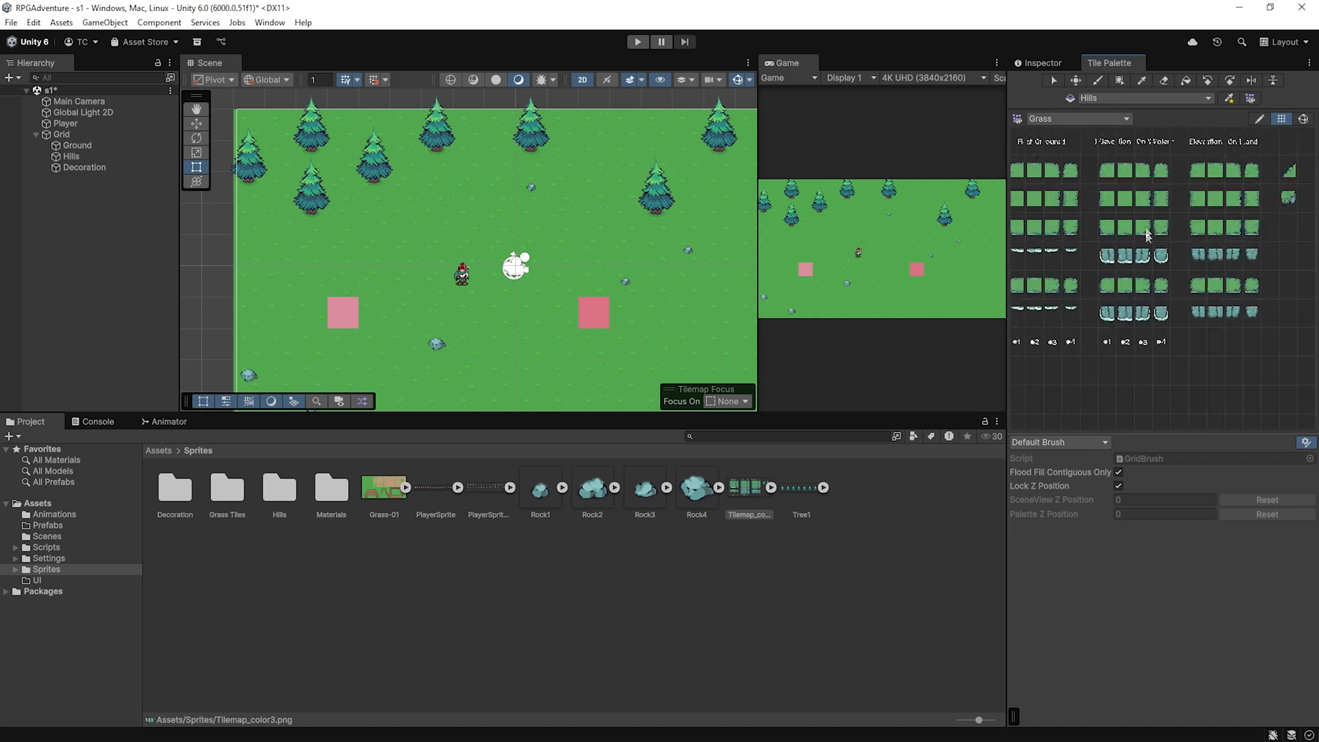
middle_drag(1180, 262, 1203, 289)
click(347, 312)
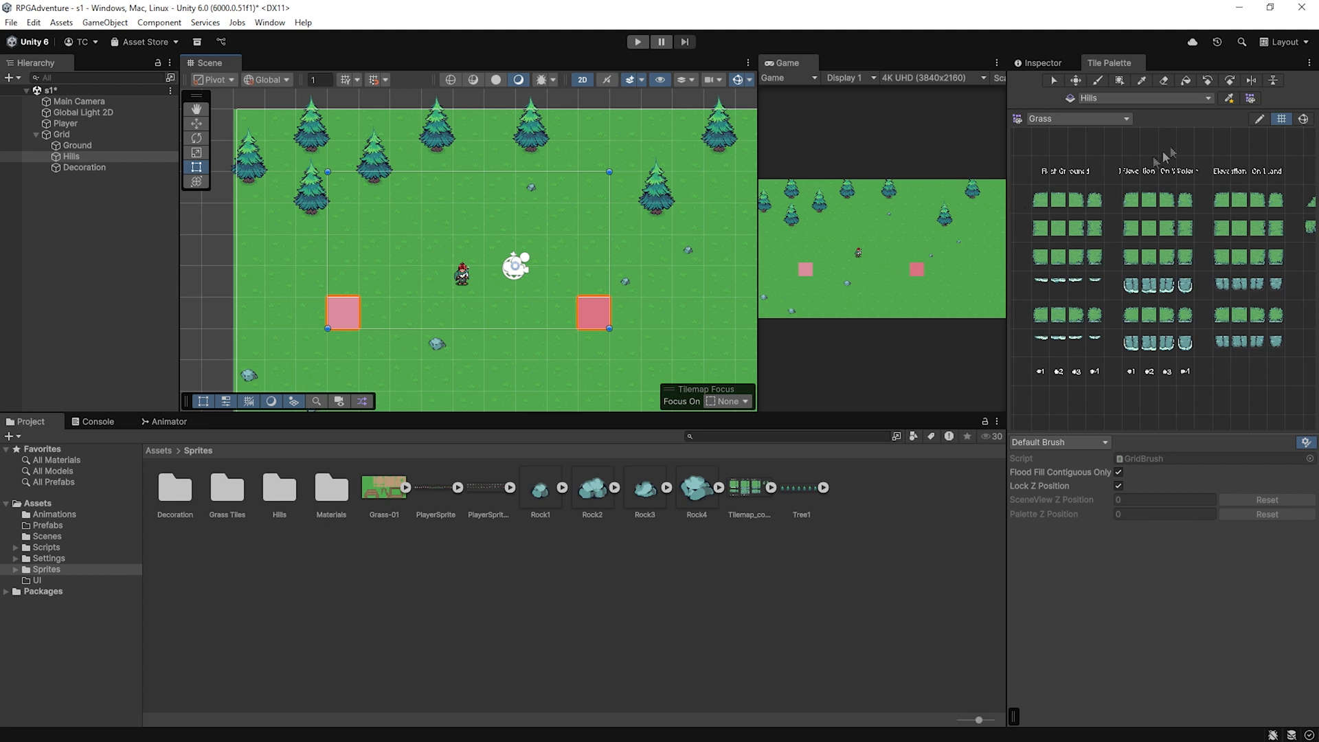
click(1165, 81)
click(594, 312)
click(357, 313)
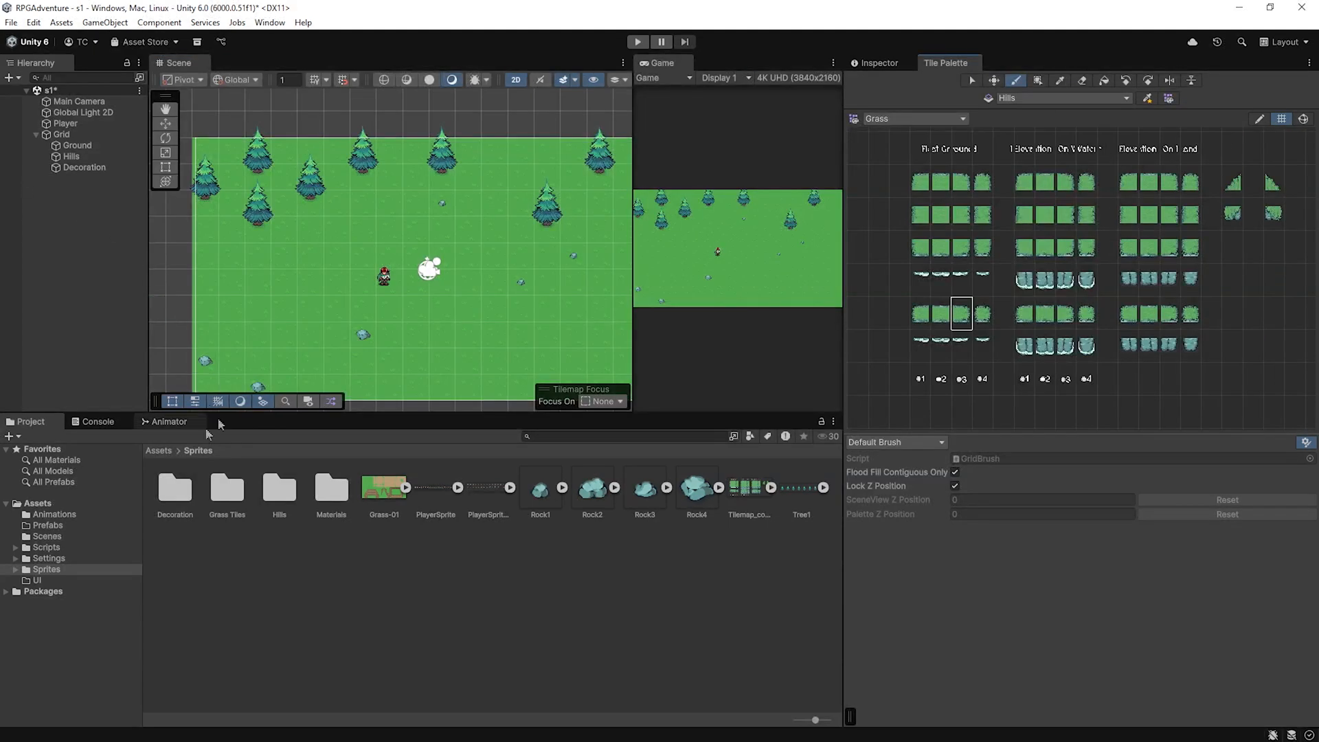
Paint a 3 x 4 tile hill west of the player and a 3 x 2 tile hill to the southeast with the Elevation On Land tiles
drag(1126, 180, 1172, 278)
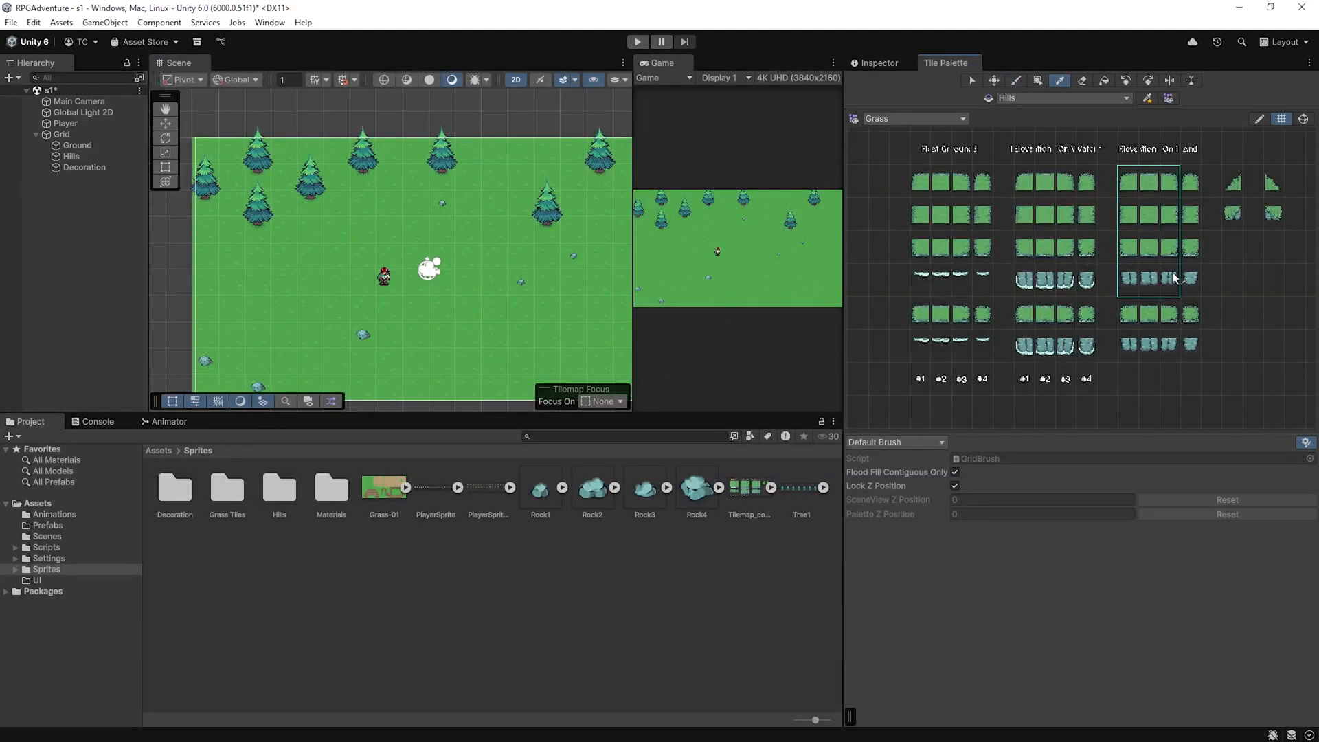
click(308, 330)
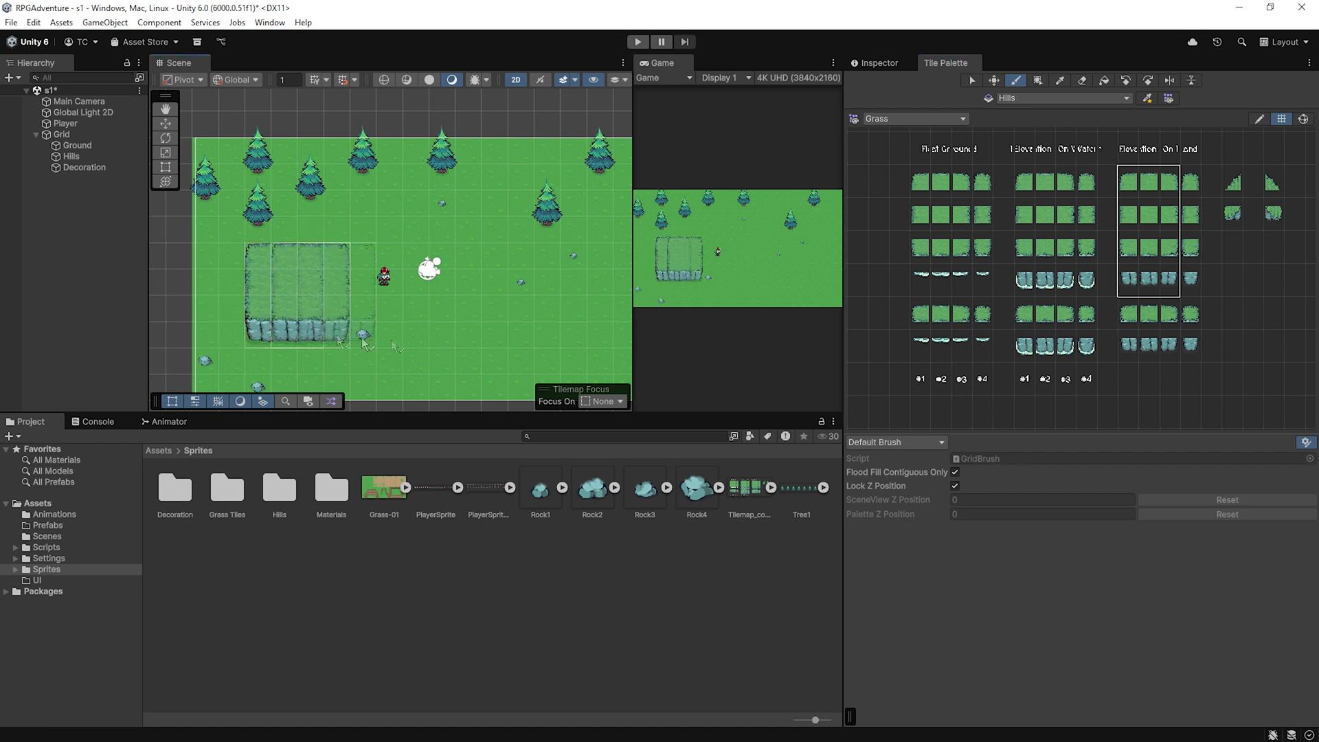
drag(1130, 318, 1172, 352)
click(539, 344)
click(514, 369)
Paint a narrow 1 x 2 tile hill near the map's eastern edge with the single-column Elevation On Land tiles
key(i)
drag(1192, 317, 1192, 347)
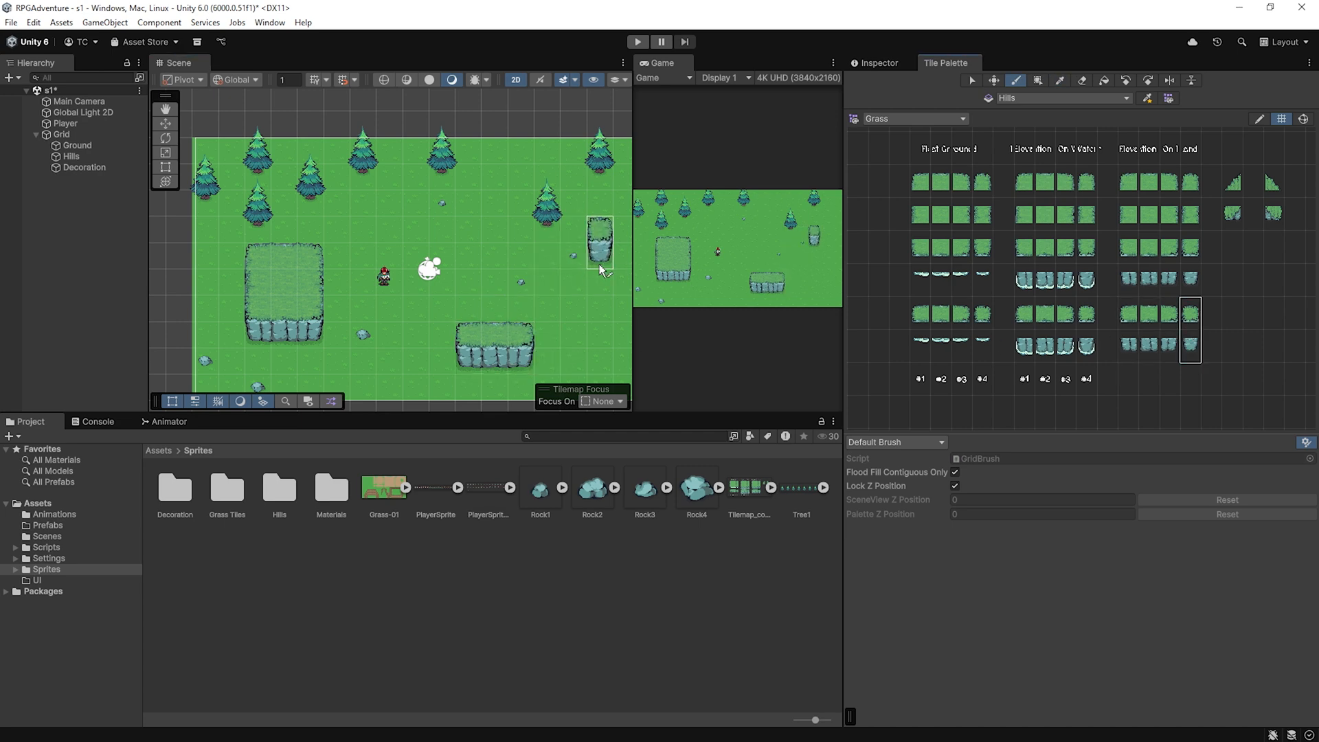
click(602, 270)
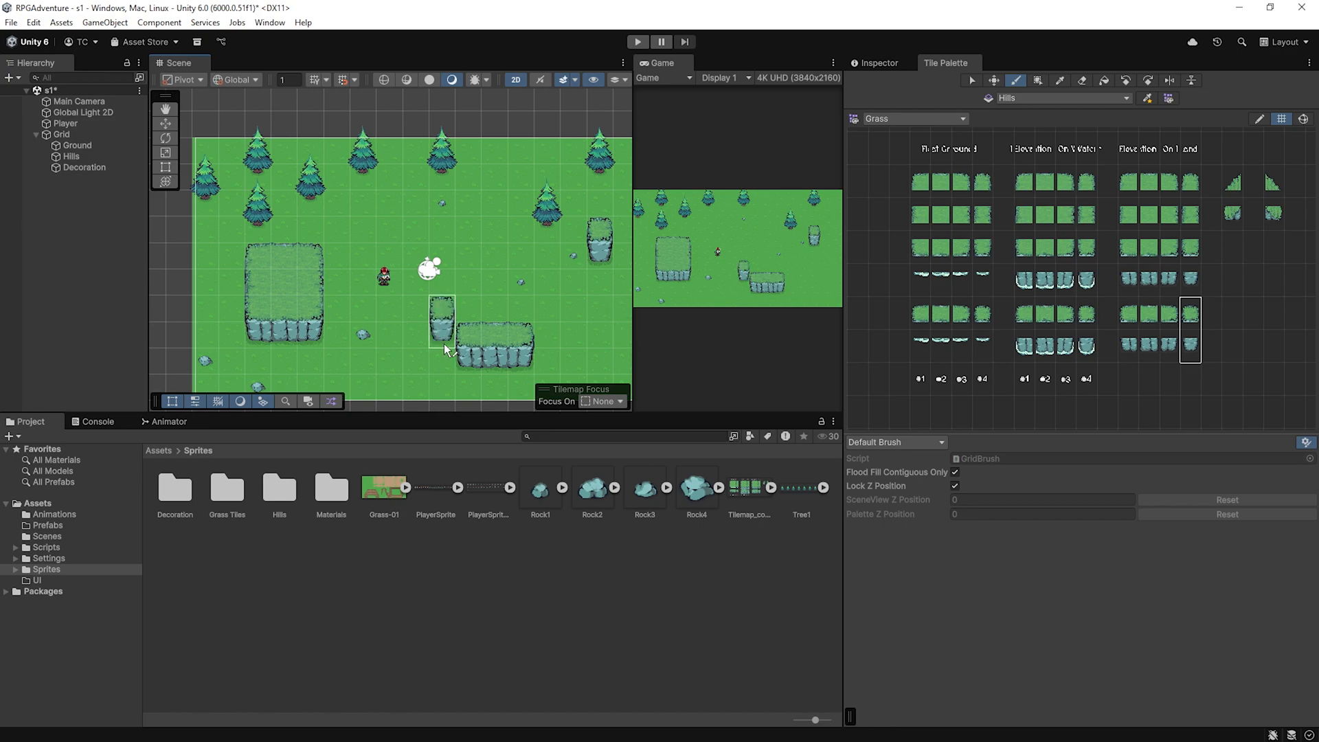
Rename the Hills tilemap as CollisionHight
click(71, 155)
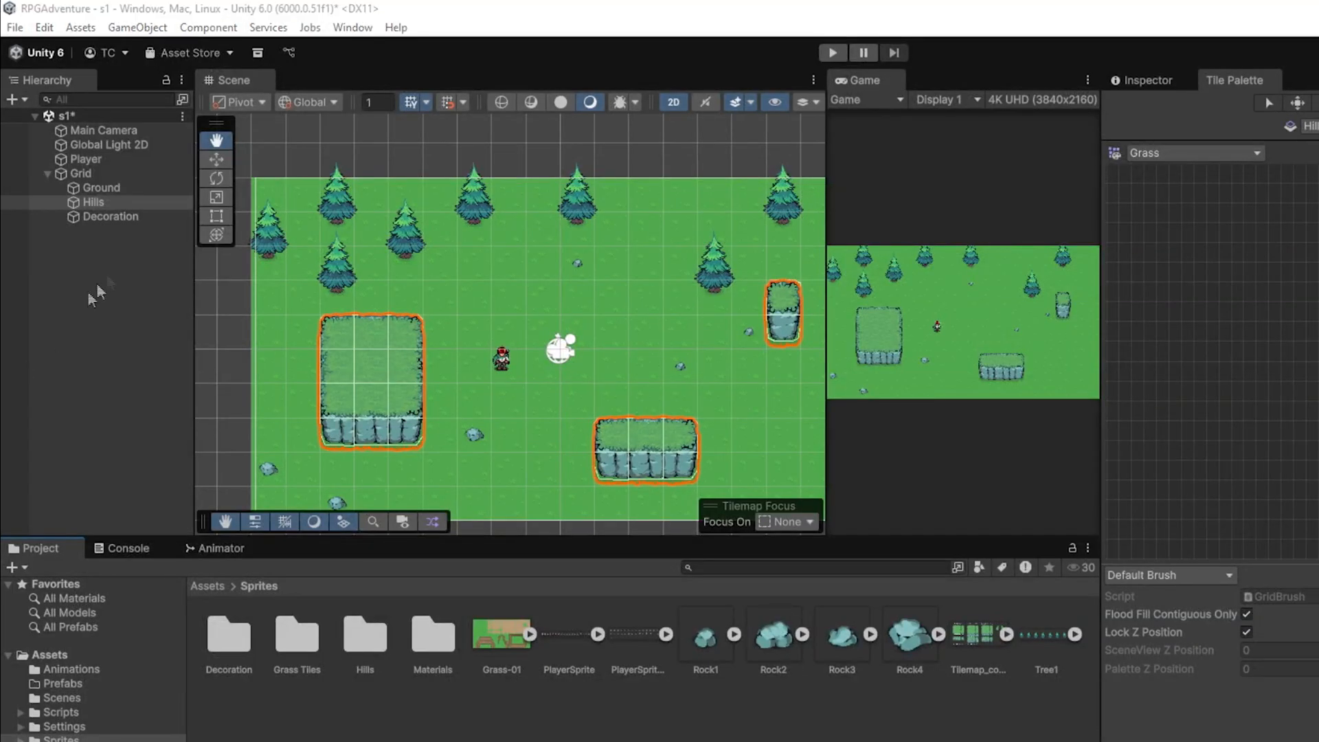
click(126, 200)
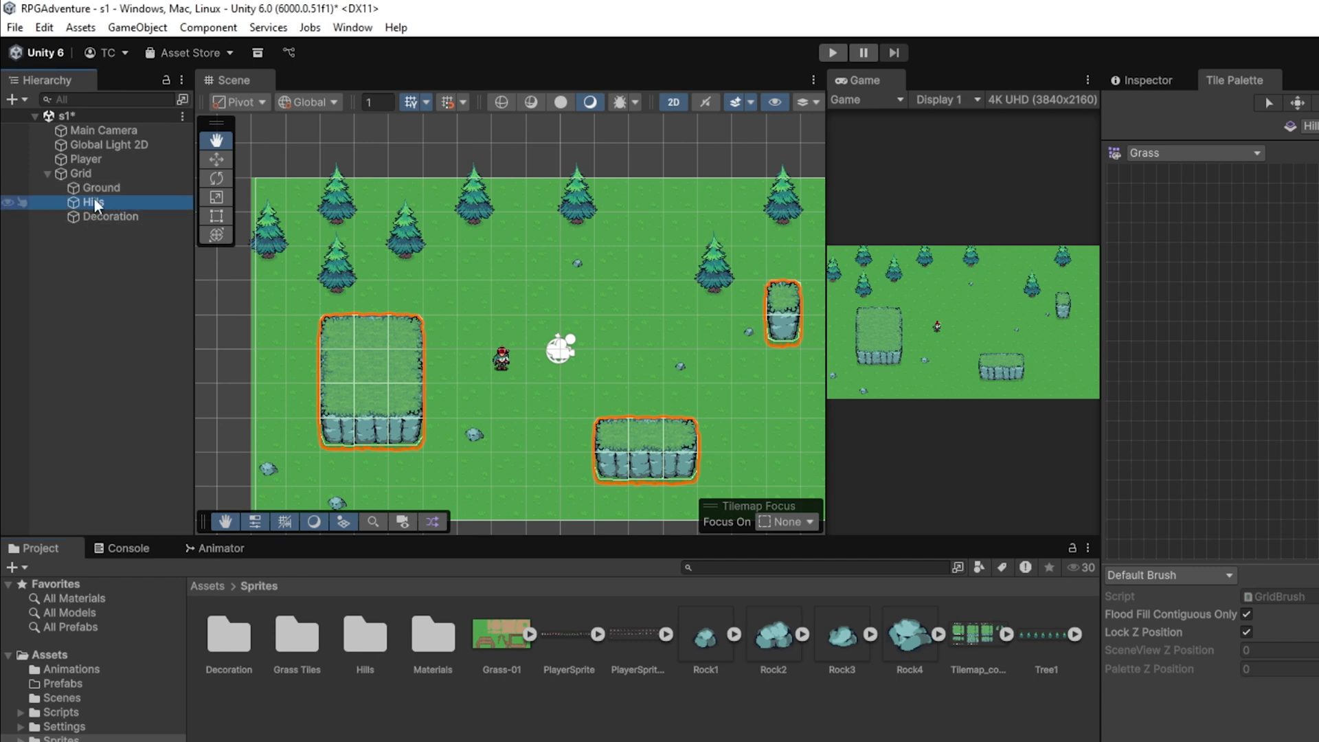
click(94, 201)
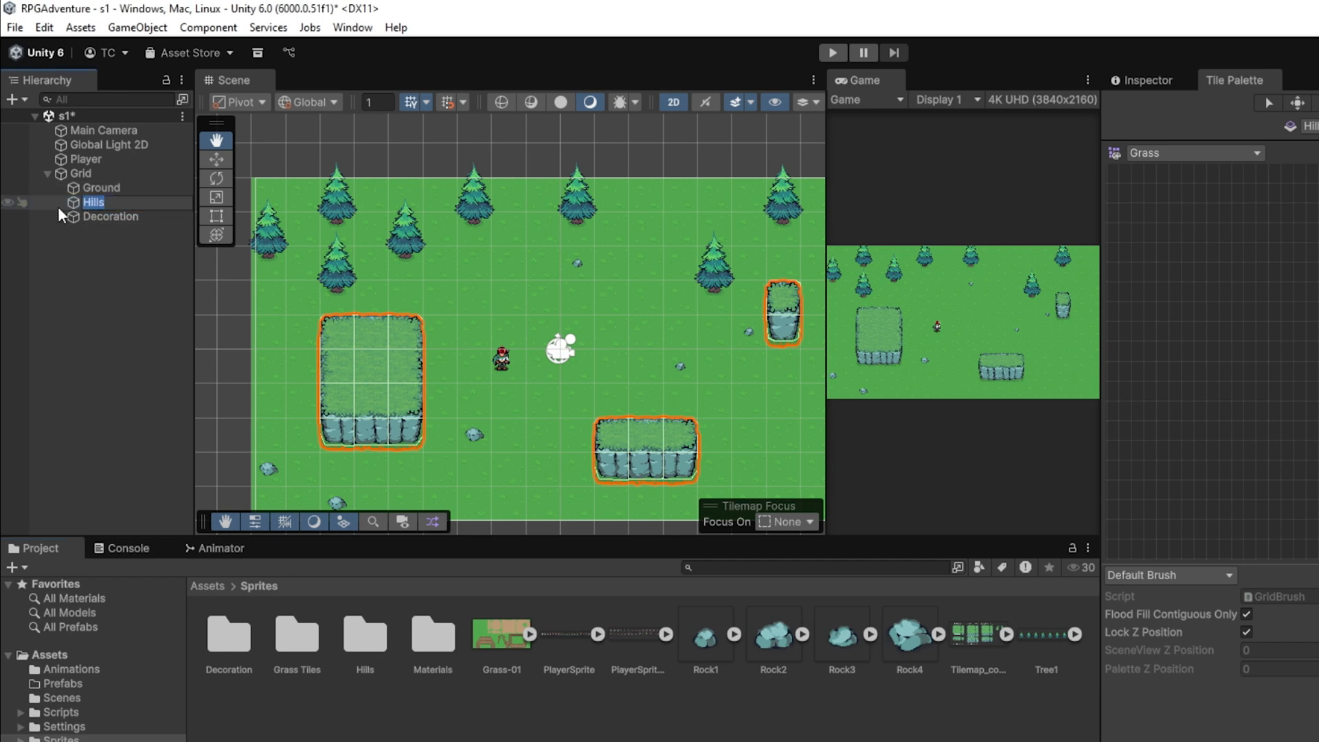
text(CollisionHight)
click(114, 284)
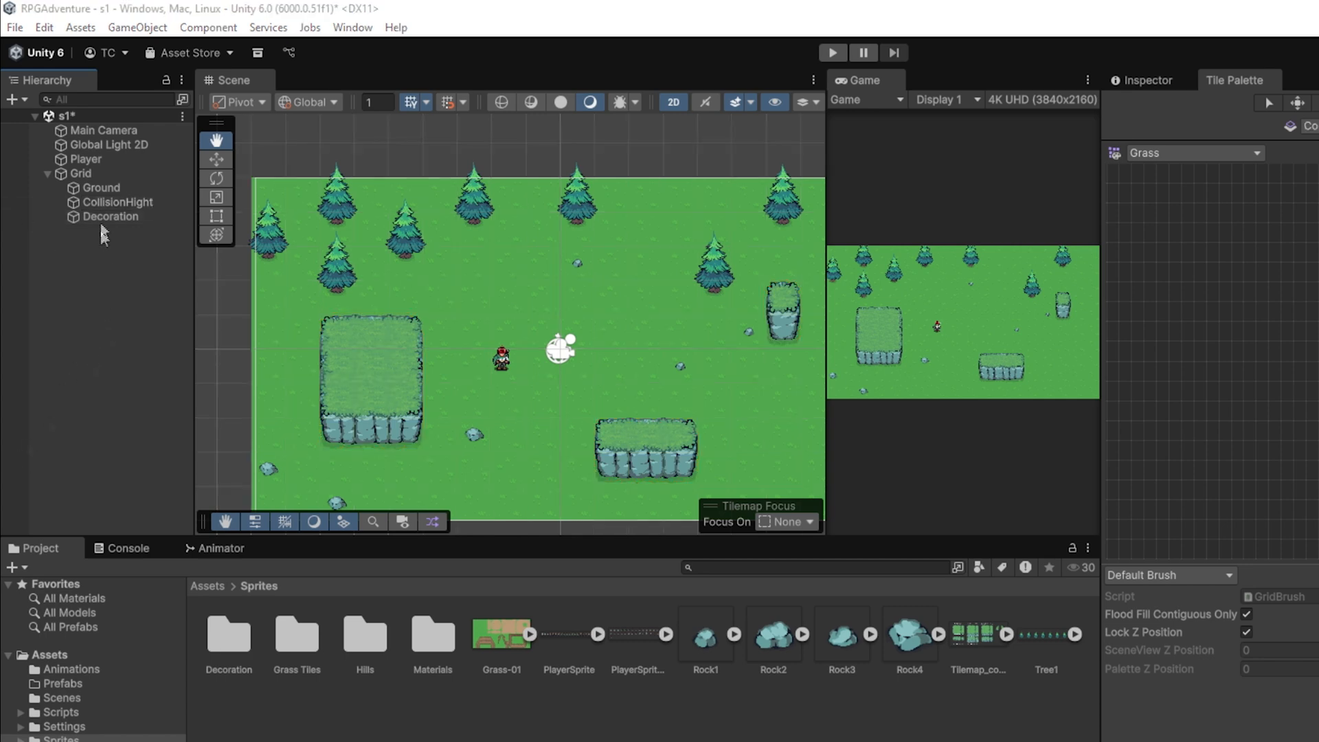
Add a new tilemap under Grid and name it CollisionLow
right_click(78, 173)
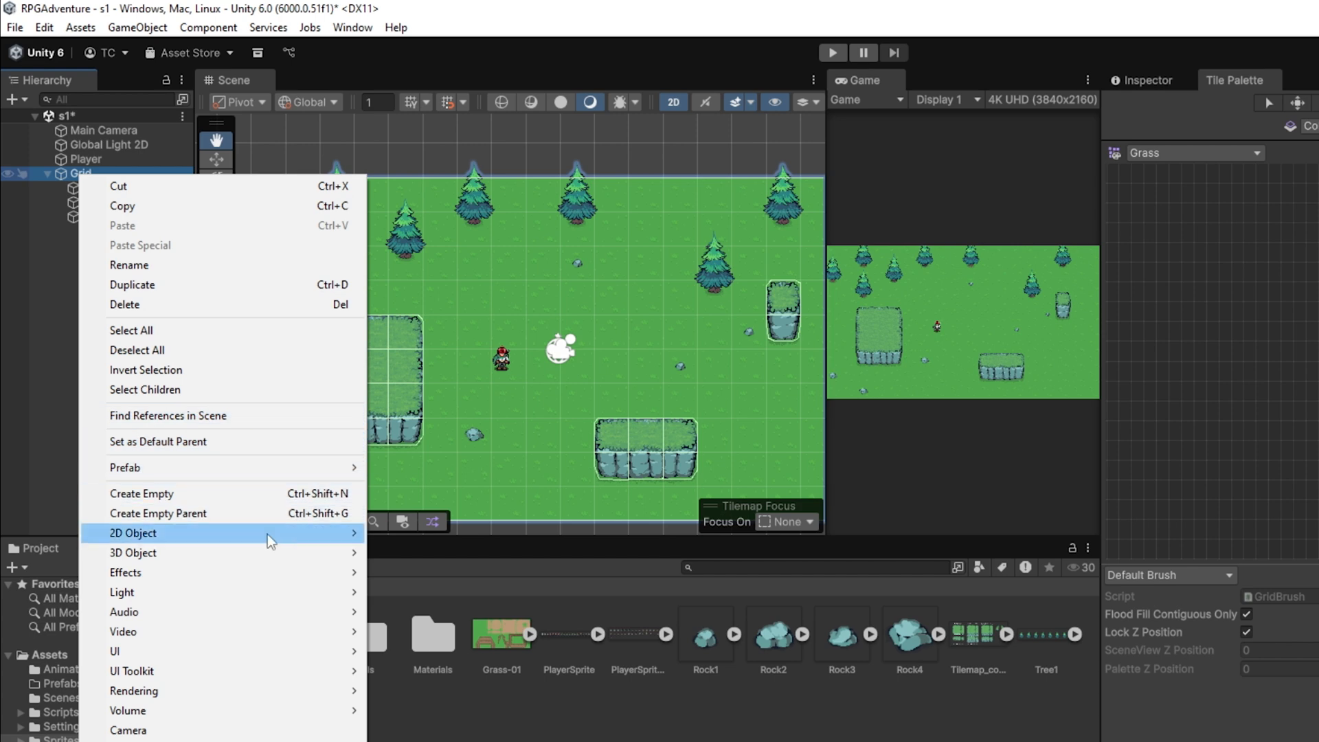
mouse_move(271, 534)
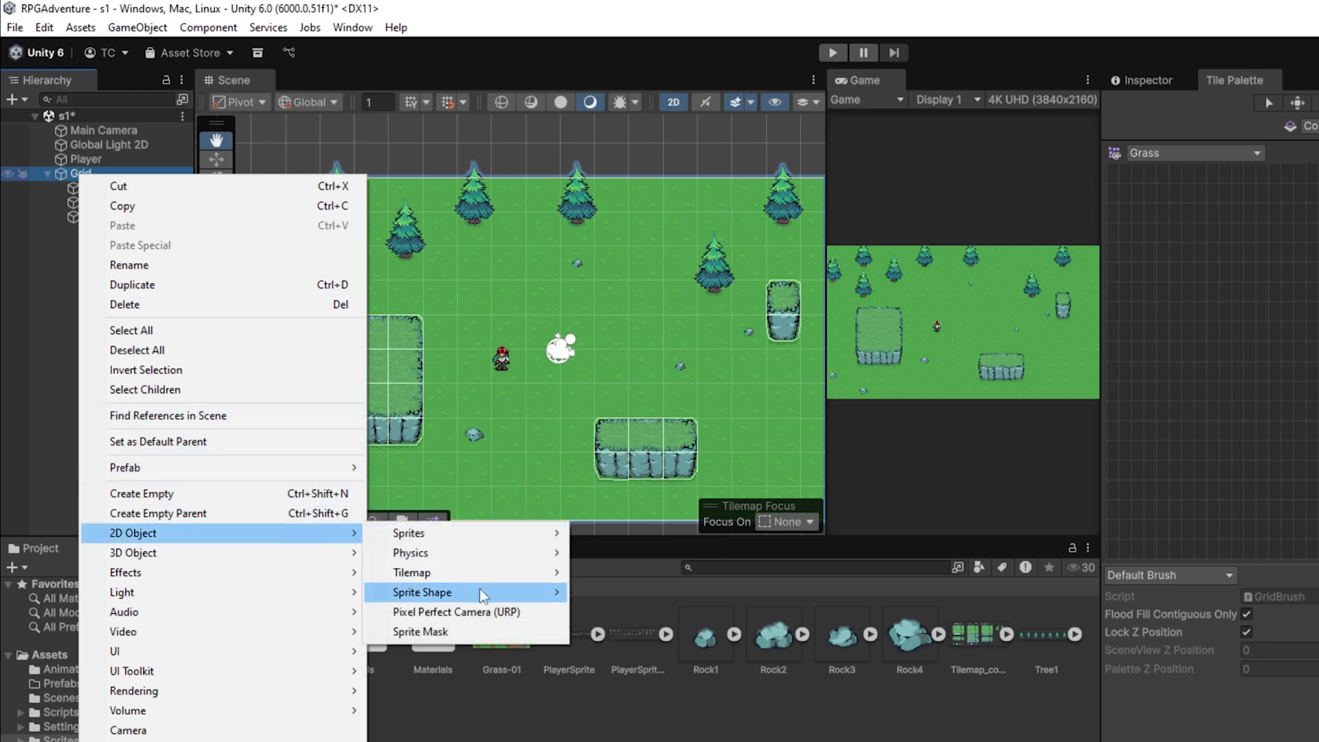
mouse_move(439, 572)
click(621, 572)
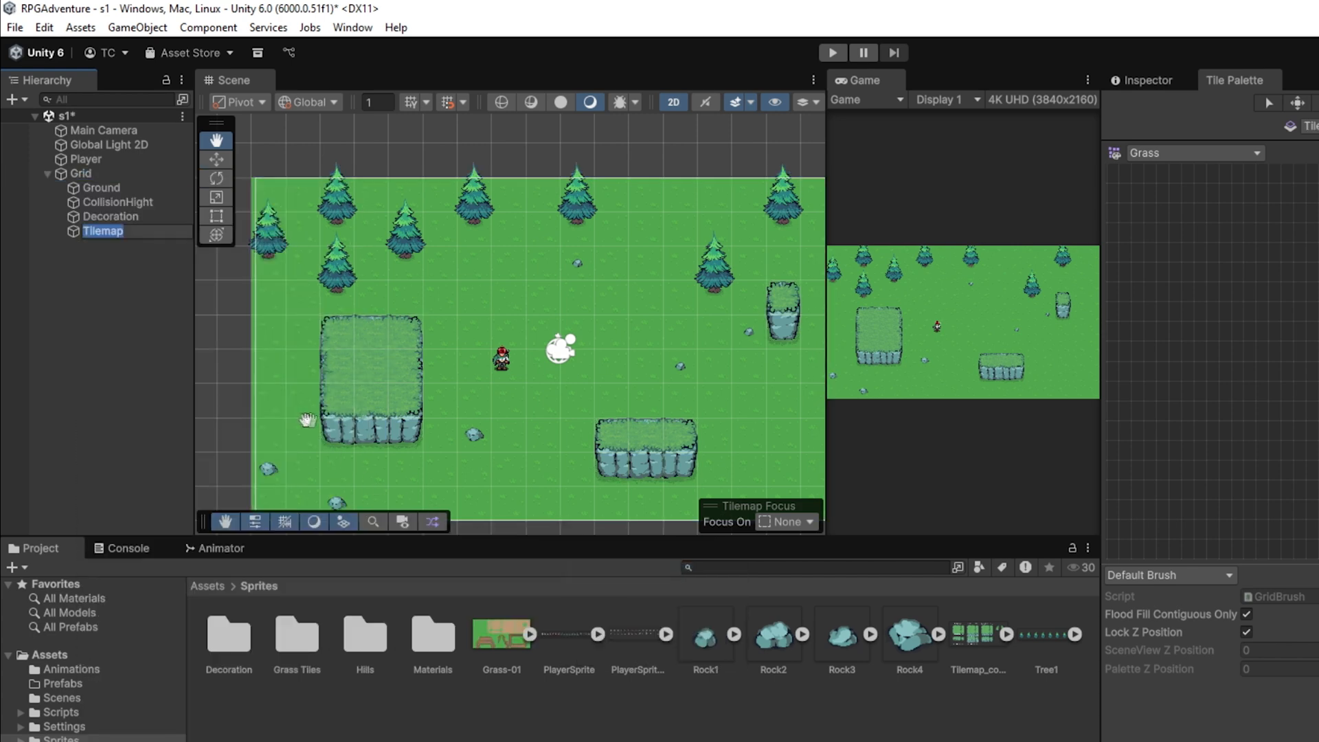
text(CollisionLow)
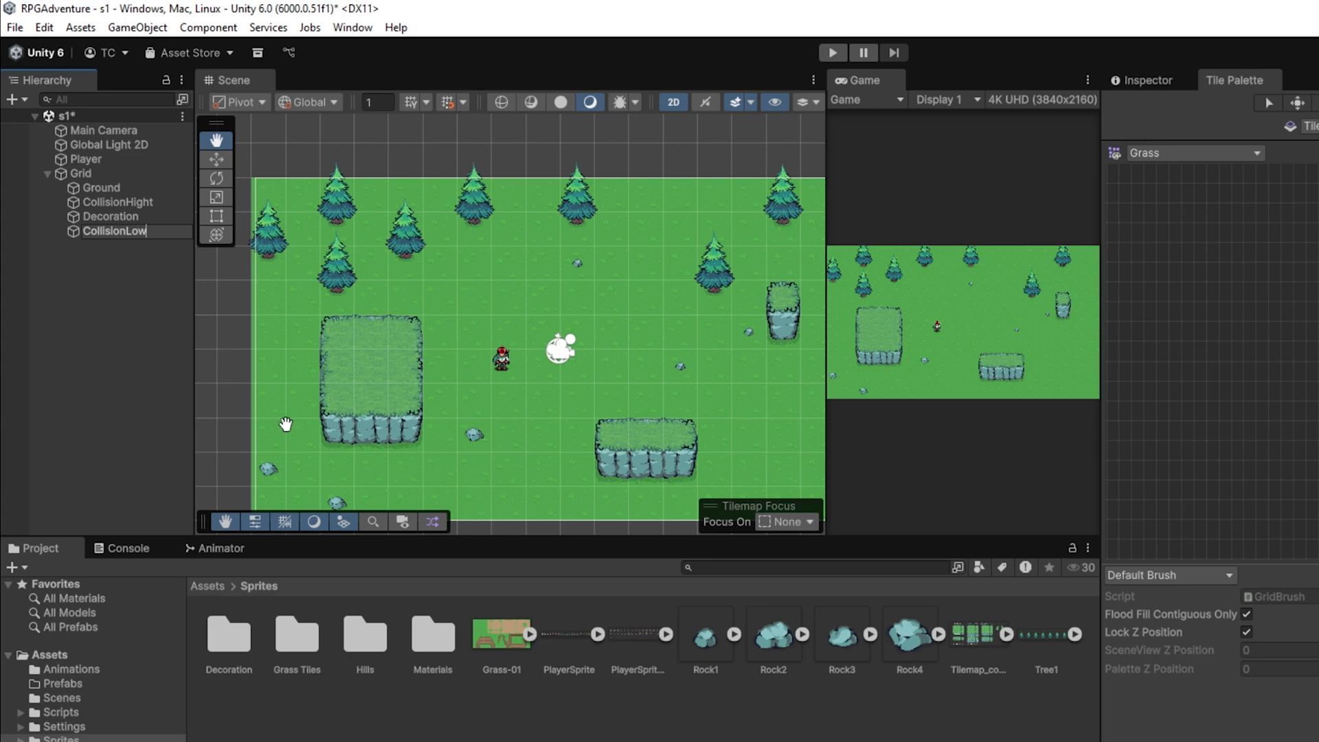
key(Return)
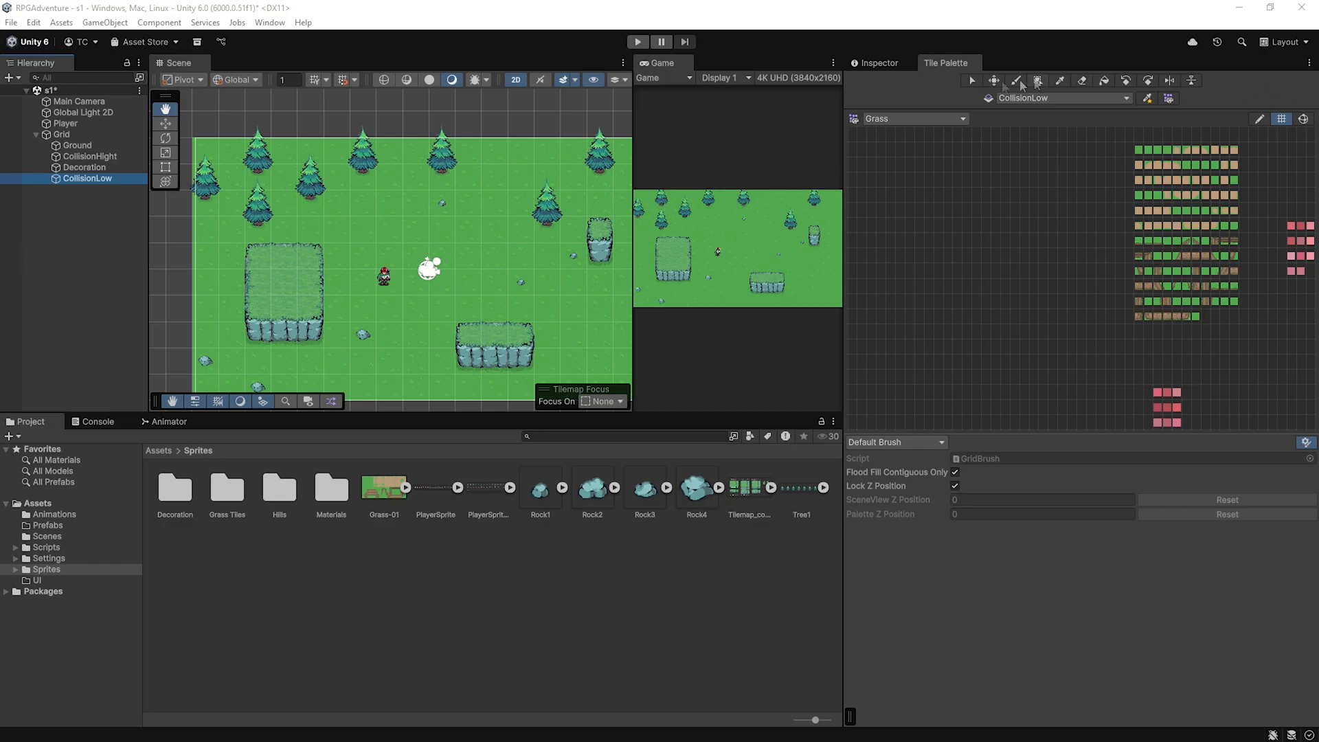
Compare the Order in Layer settings of the CollisionHight and CollisionLow tilemaps
click(874, 63)
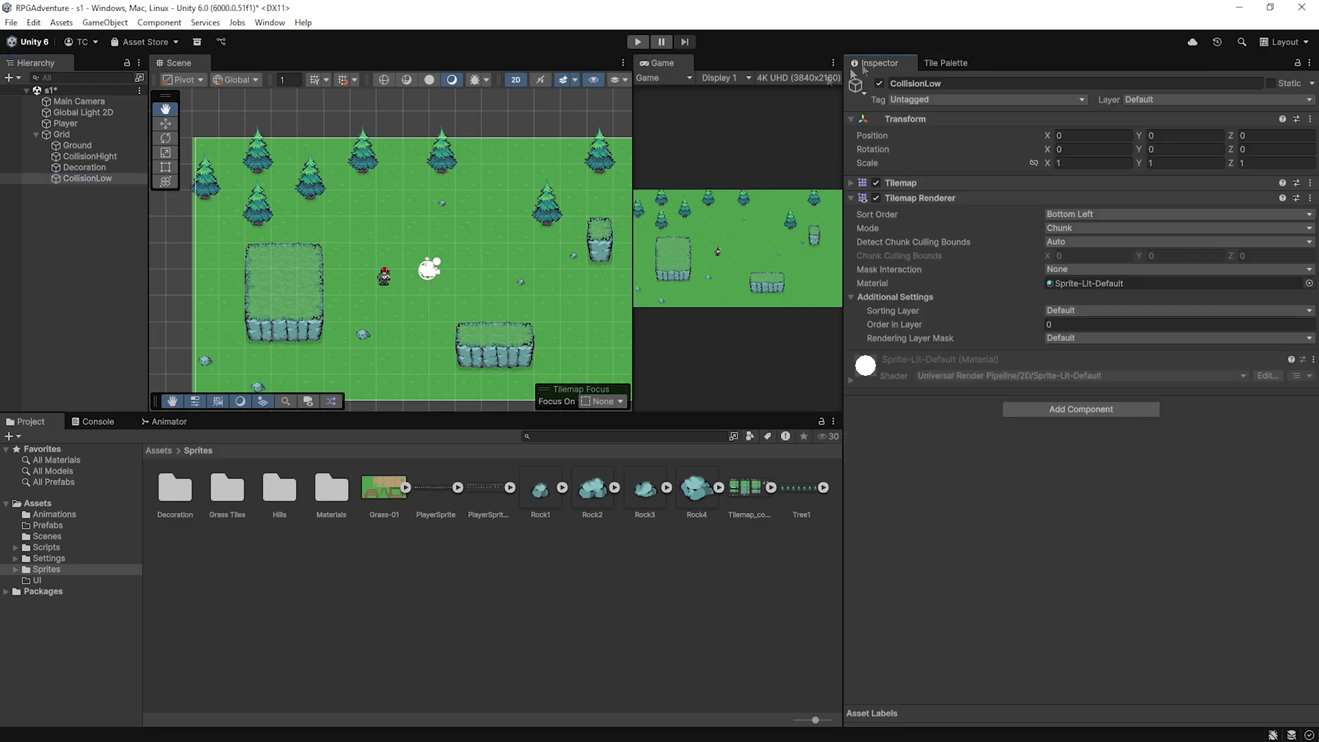
click(93, 156)
click(1075, 324)
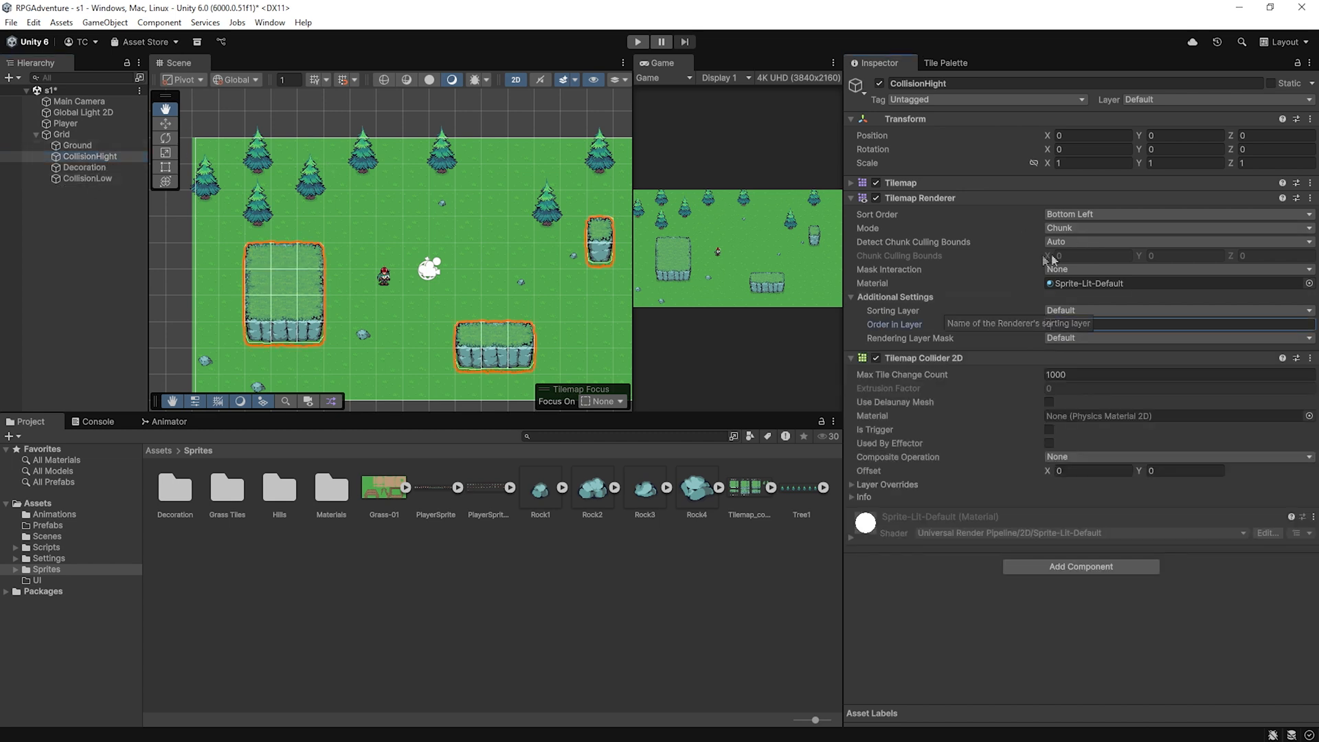
click(109, 179)
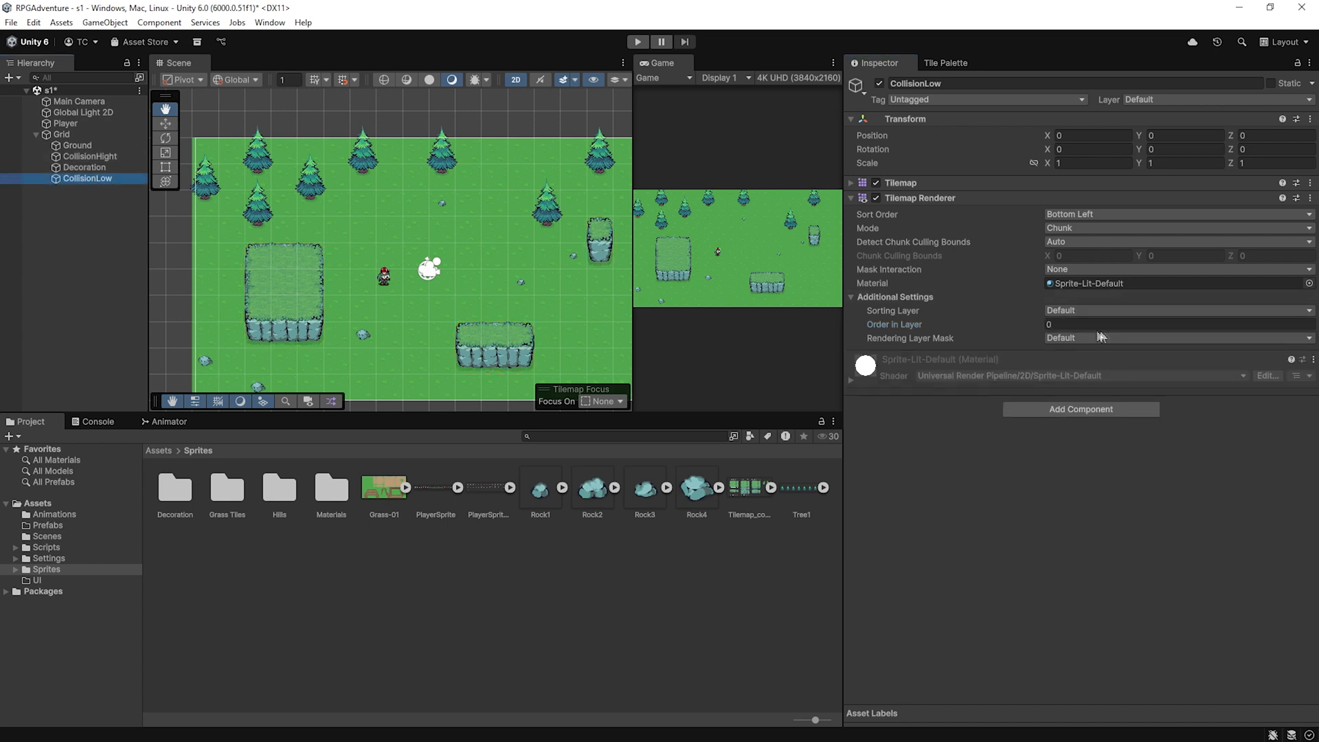
click(1075, 324)
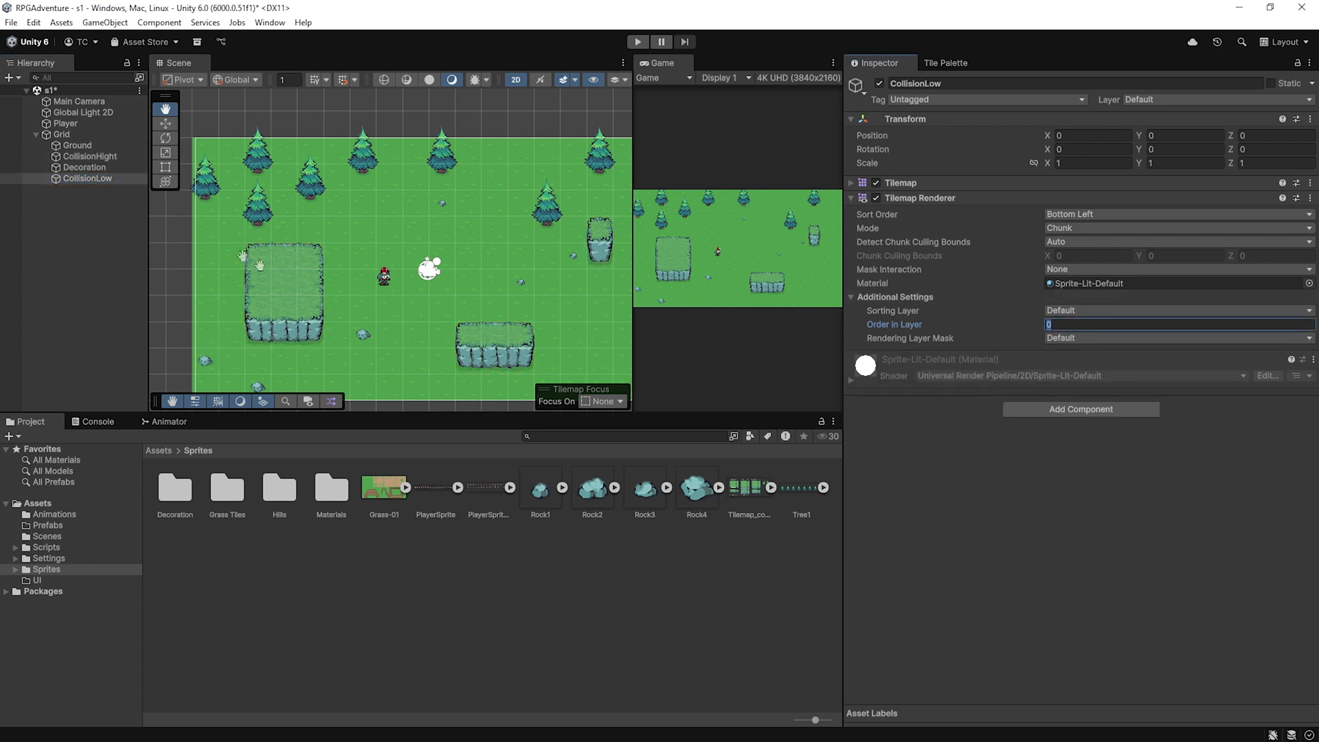
Erase the stone cliff rows of the west and southeast hills from the CollisionHight tilemap
click(945, 62)
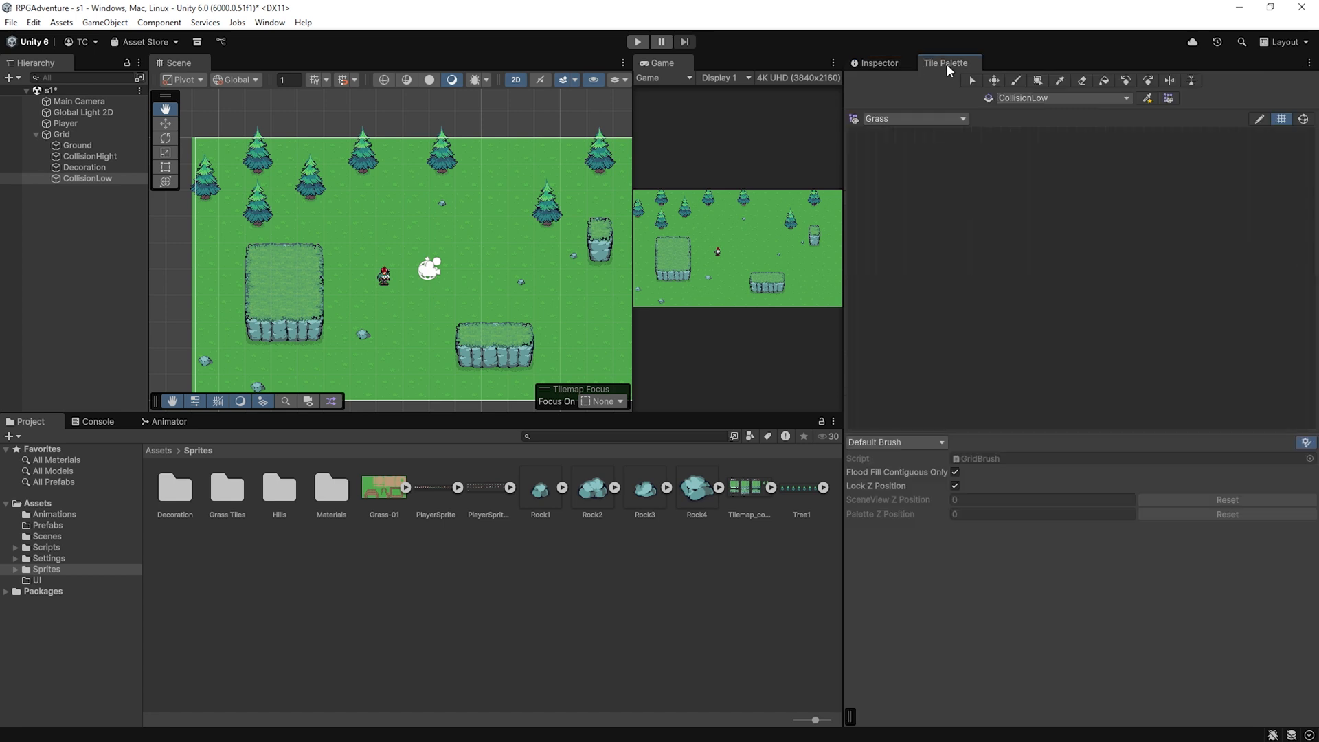
click(1030, 98)
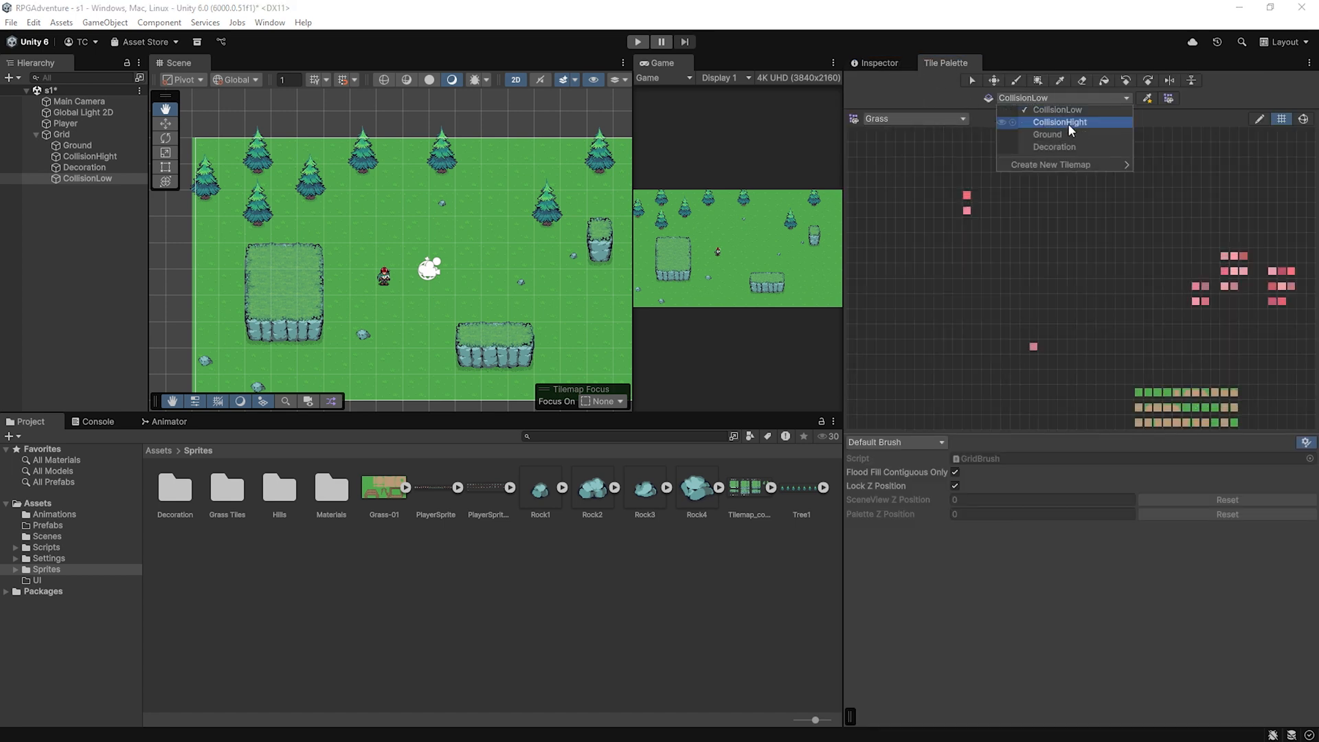
click(1061, 123)
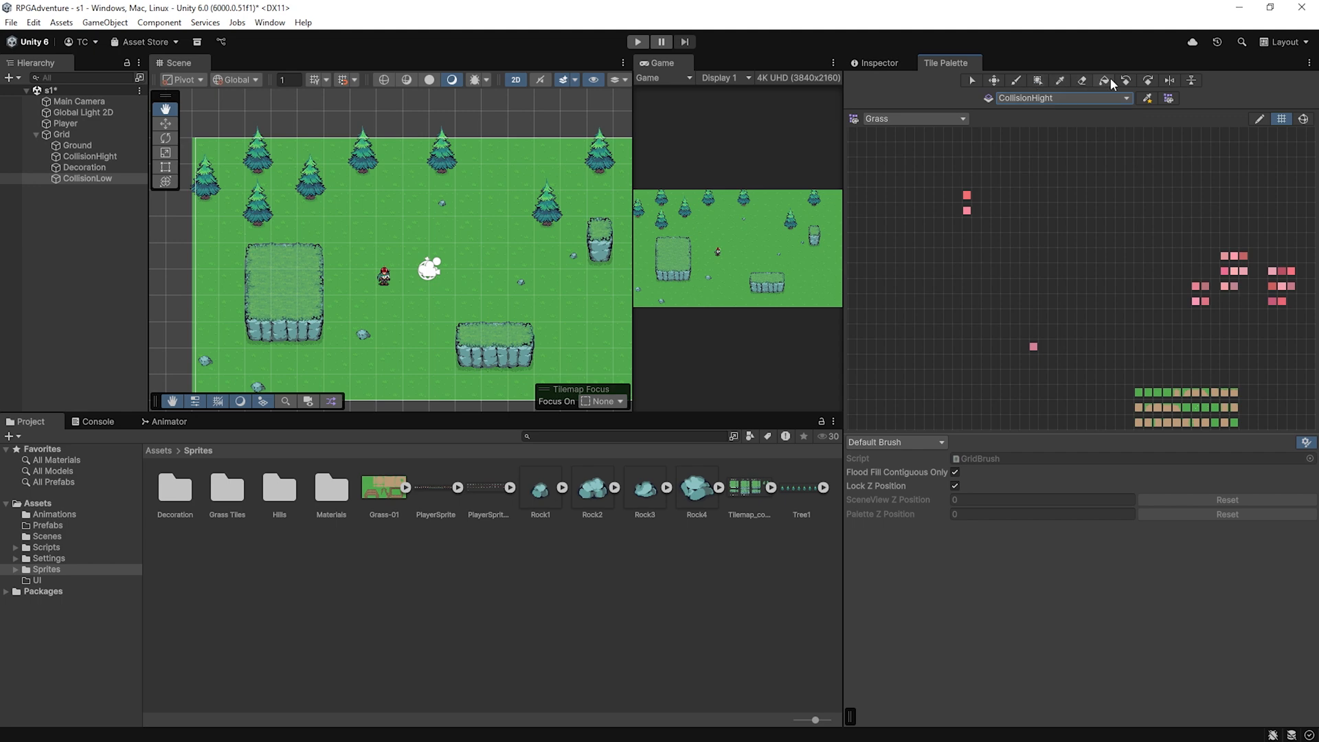
click(1082, 81)
mouse_move(289, 358)
mouse_down()
mouse_move(261, 358)
mouse_move(462, 377)
mouse_move(483, 405)
mouse_move(495, 363)
mouse_move(685, 387)
mouse_up()
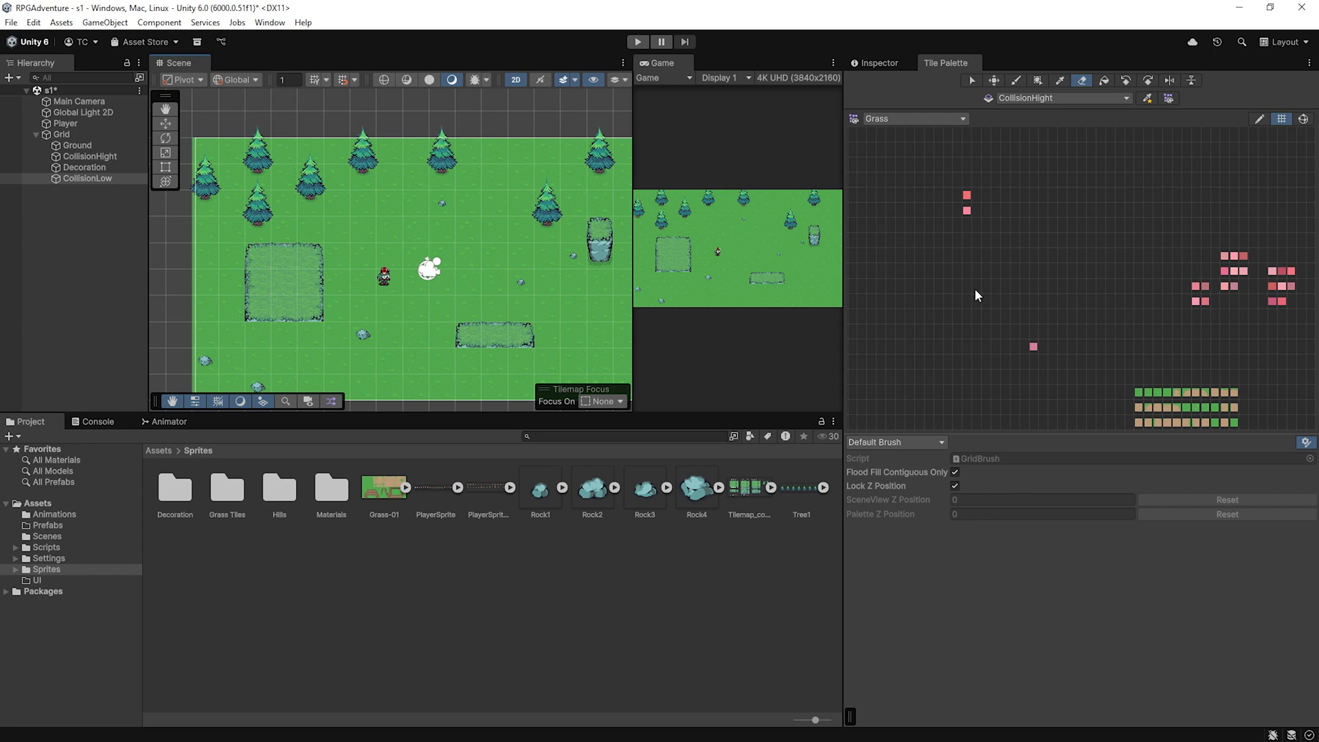
Paint a three-tile Elevation On Land cliff row beneath the southeast hill on the CollisionLow tilemap
click(1045, 98)
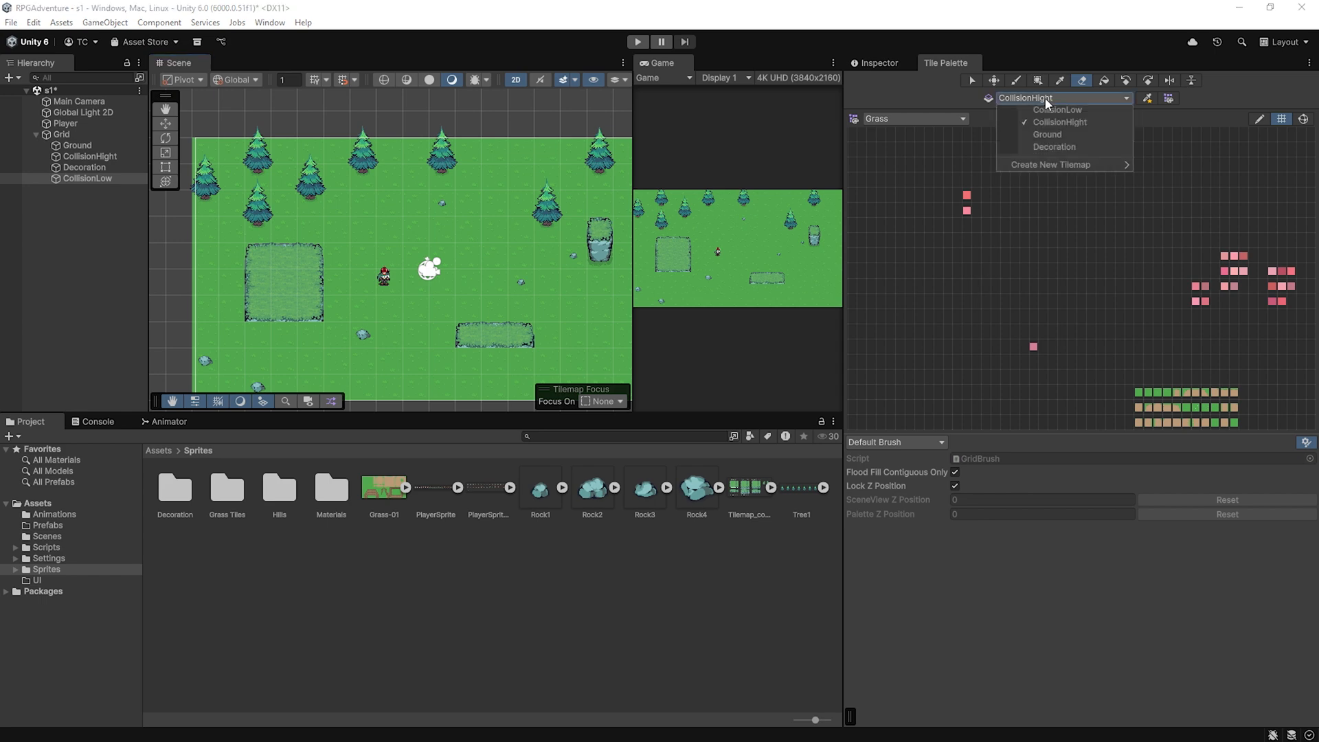
click(1047, 112)
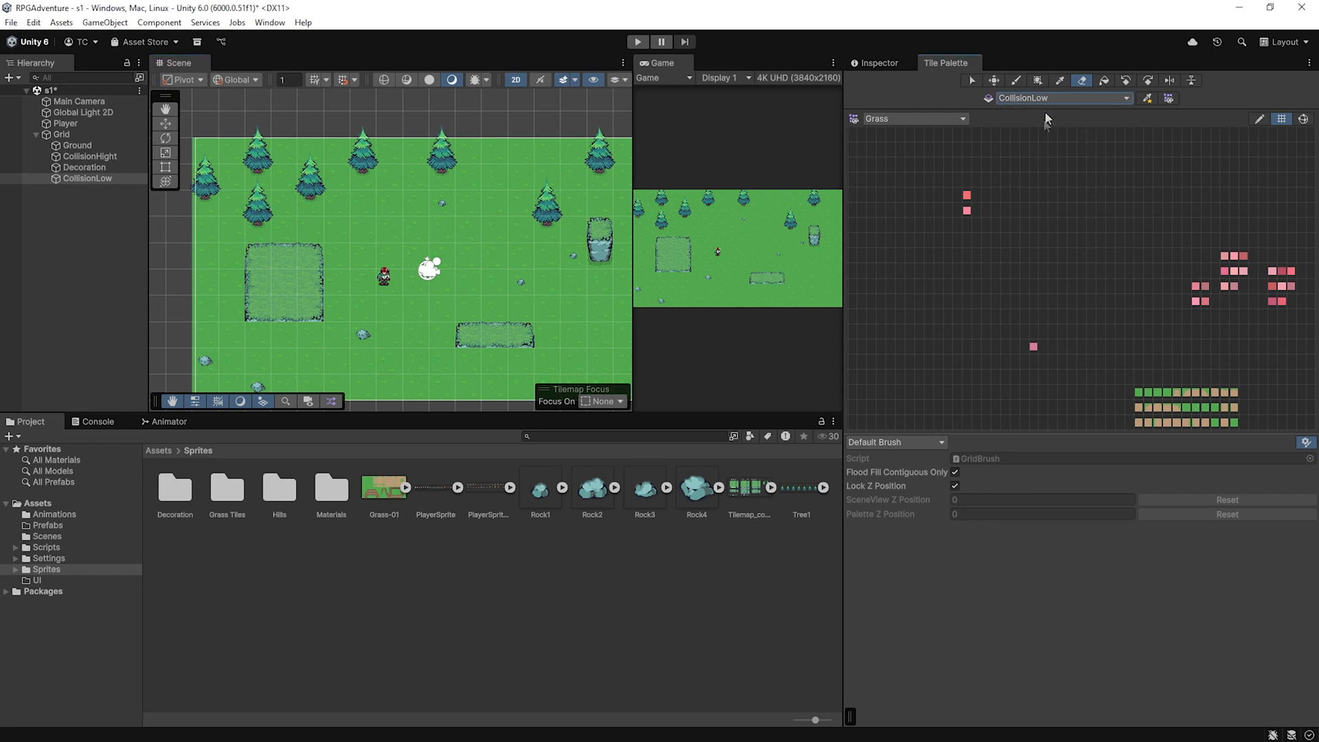
scroll(1064, 279, down, 4)
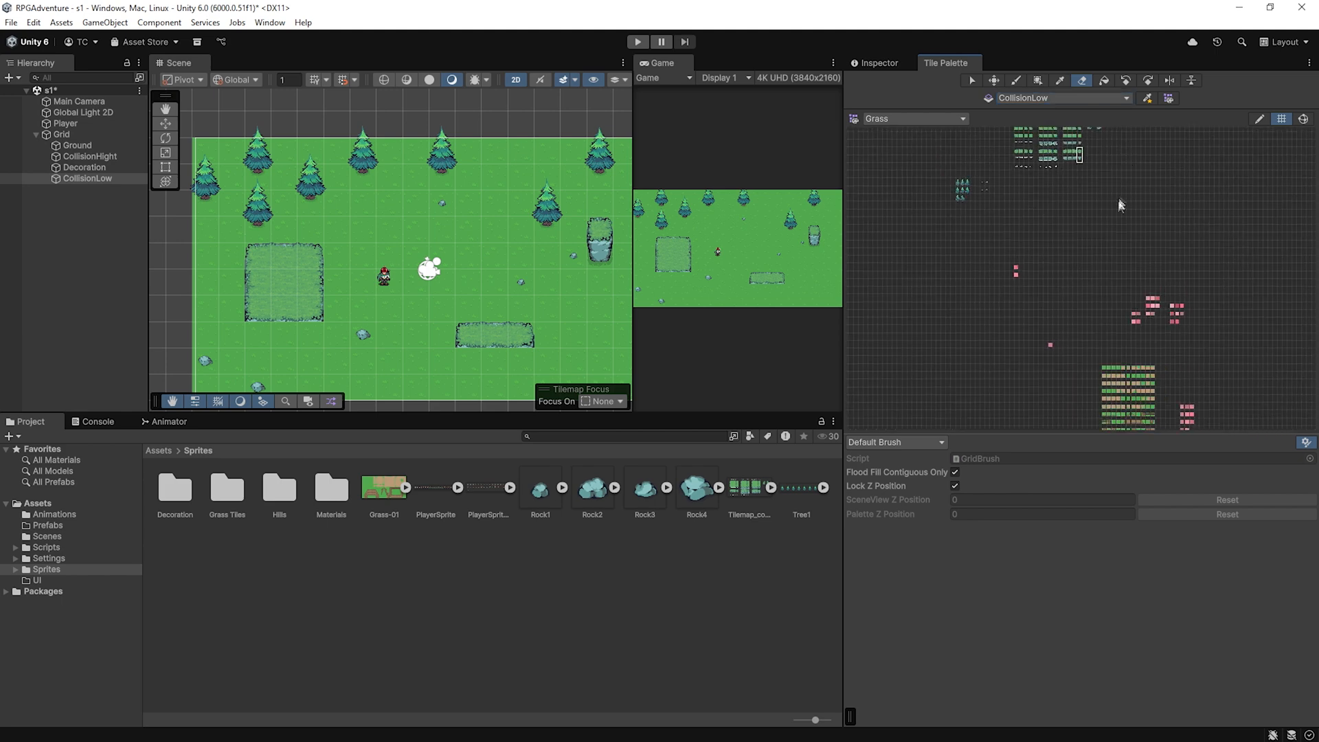
scroll(1109, 159, up, 2)
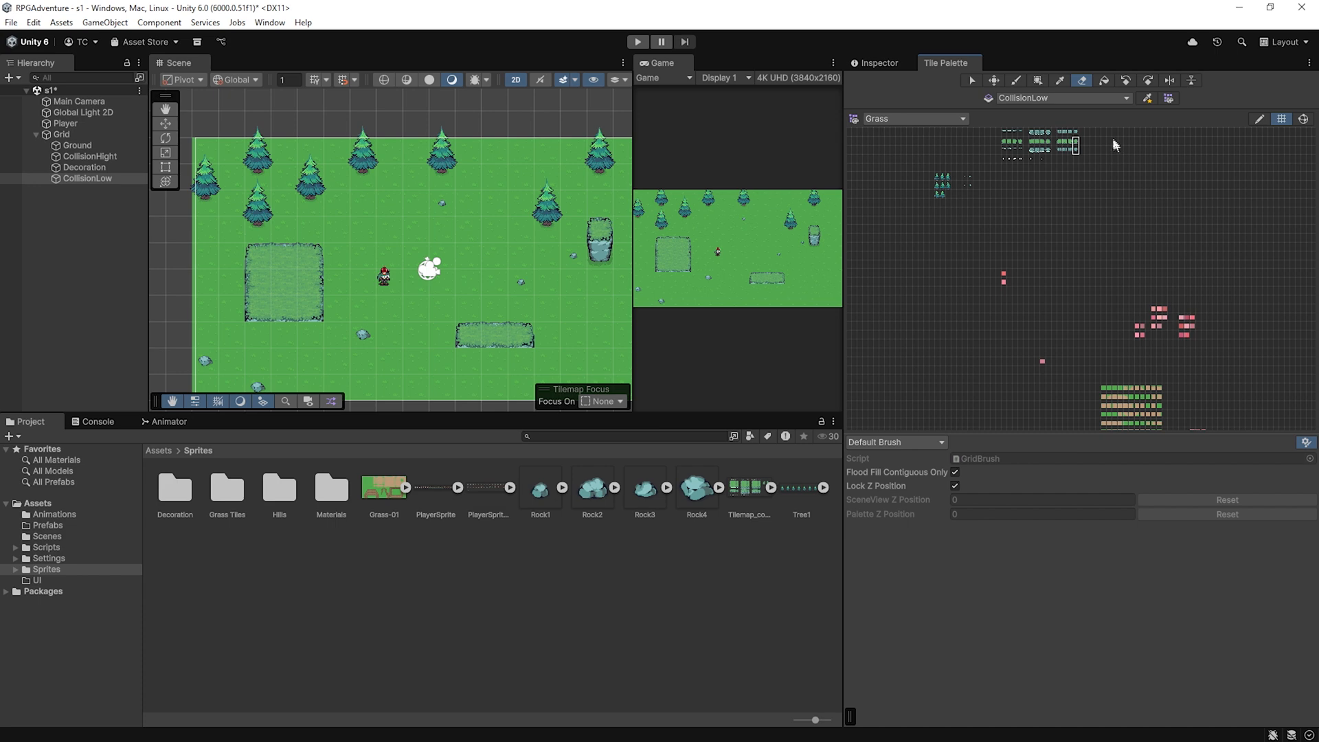
scroll(1089, 206, up, 2)
key(b)
middle_drag(1059, 177, 1013, 356)
scroll(1010, 343, up, 10)
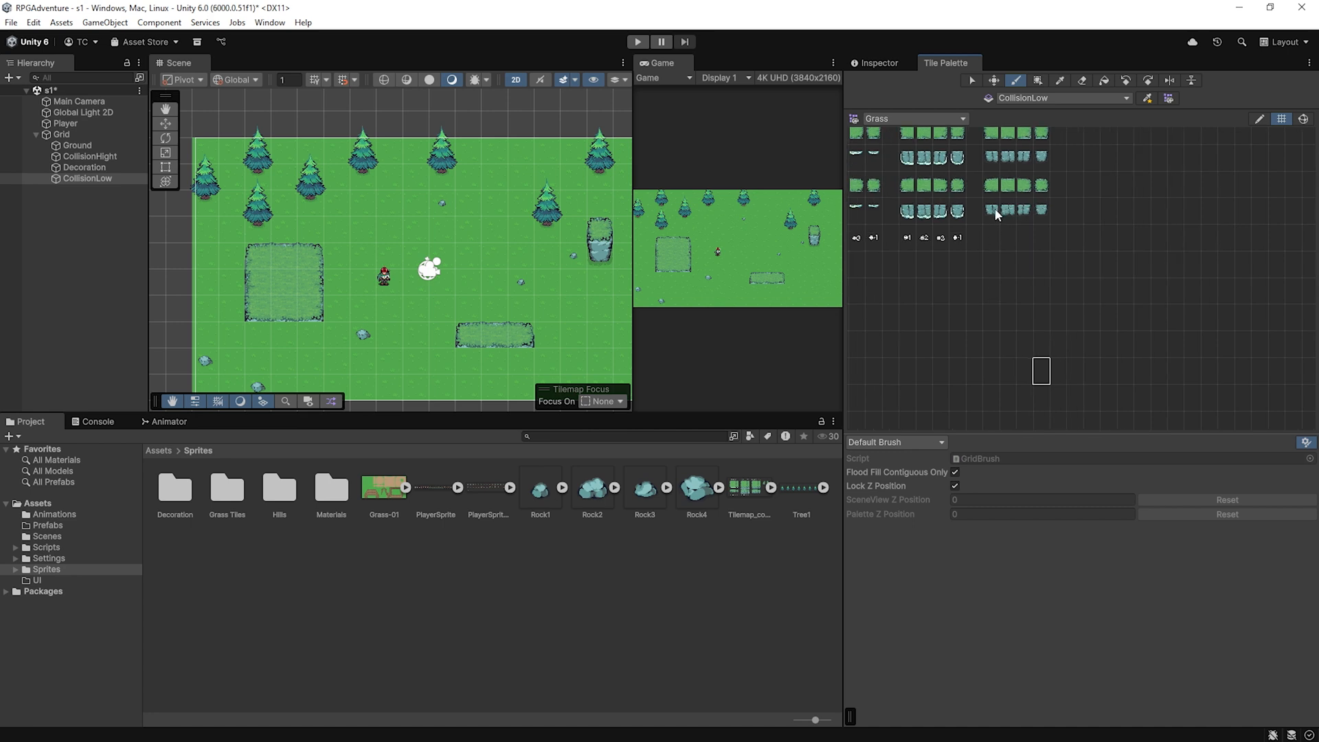
click(992, 212)
drag(992, 211, 1028, 212)
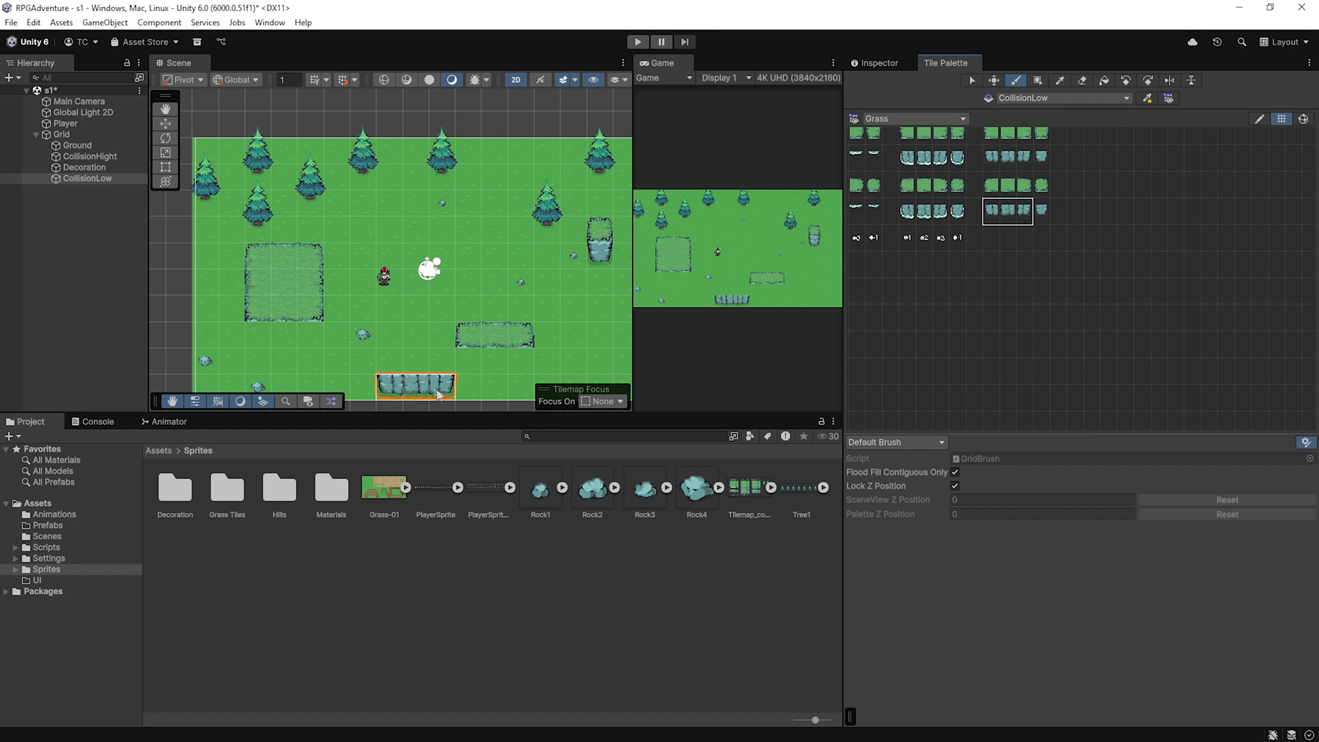
click(520, 357)
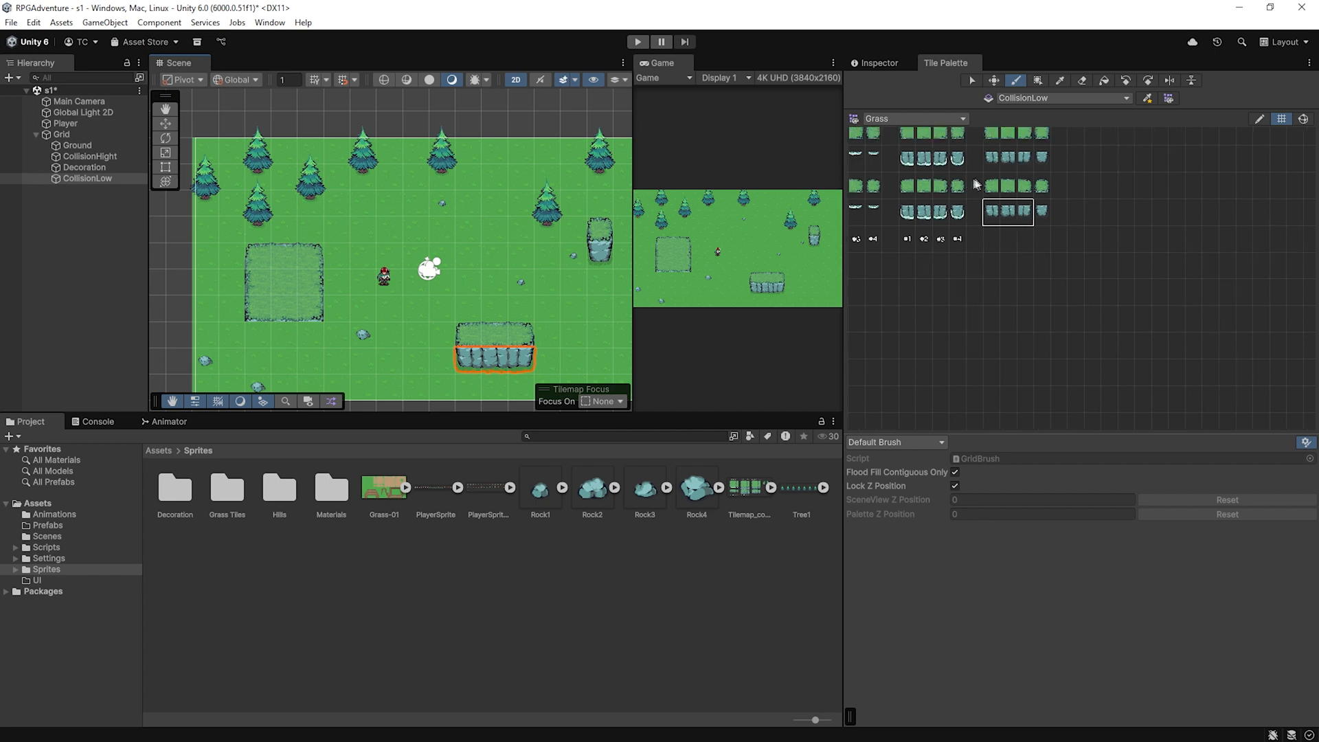
Paint a three-tile Elevation On Land cliff row beneath the large west hill on the CollisionLow tilemap
scroll(970, 184, down, 1)
drag(993, 170, 1035, 171)
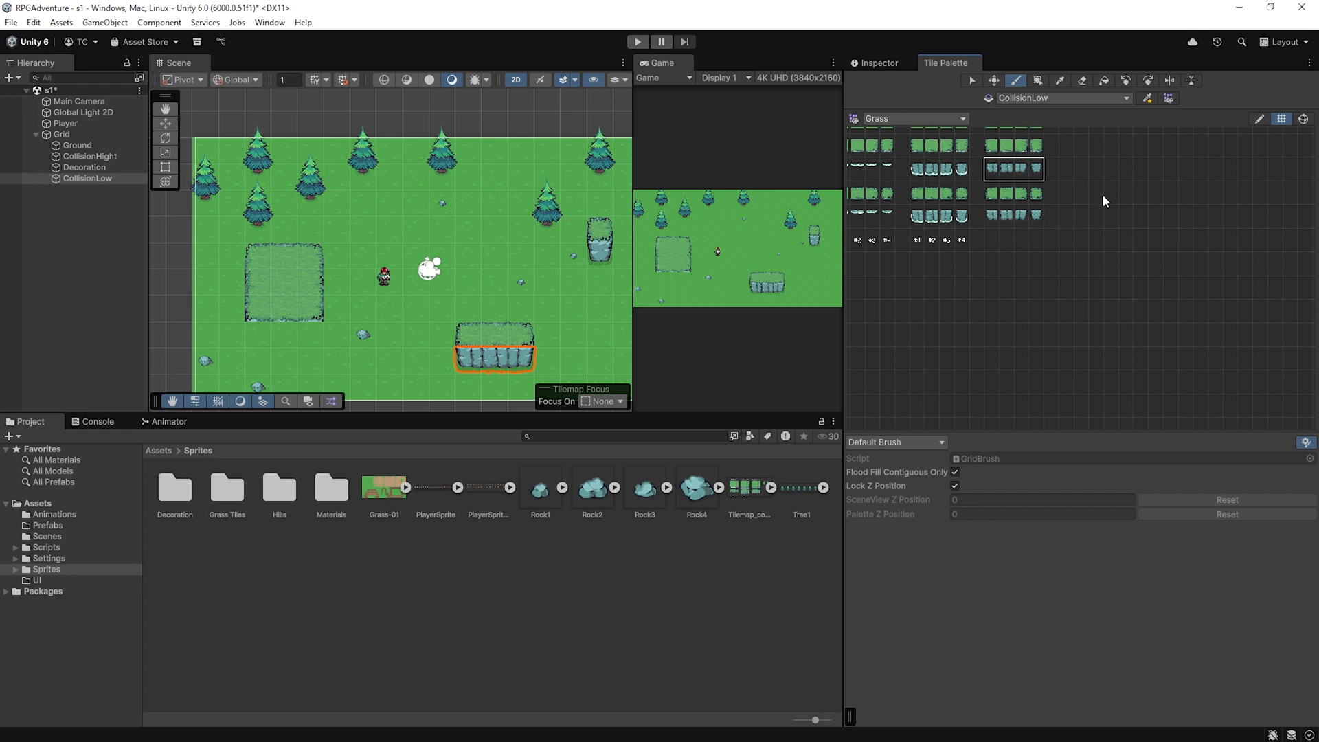
middle_drag(1103, 196, 1096, 198)
drag(987, 170, 1013, 173)
click(261, 331)
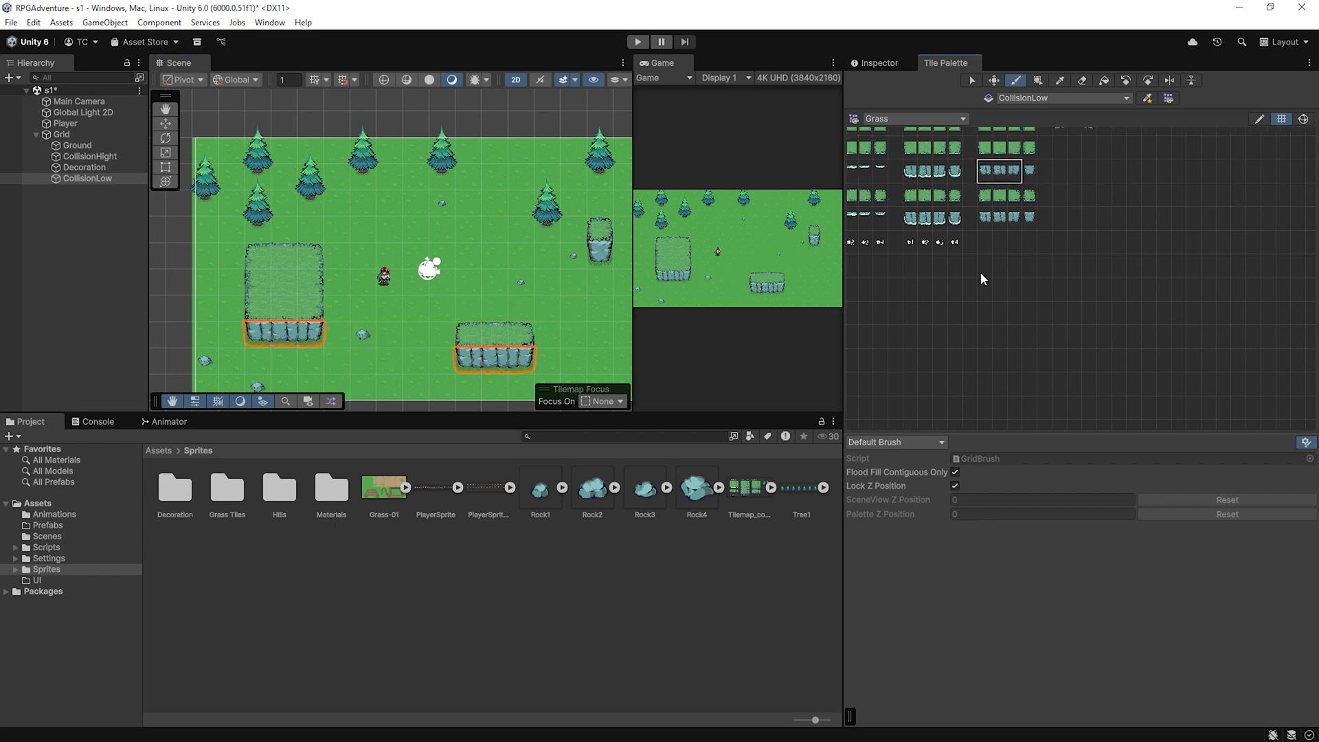
Erase the cliff tile of the narrow eastern hill from the CollisionHight tilemap
click(1025, 99)
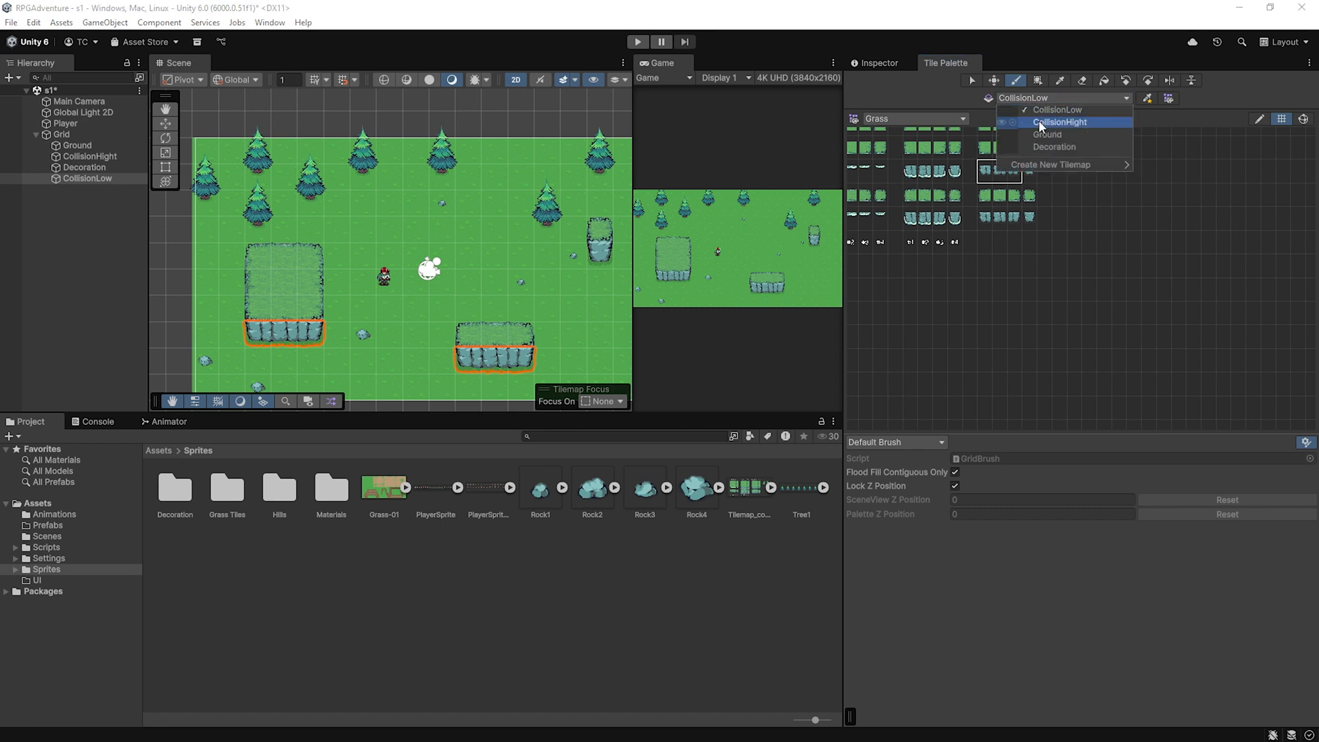
click(1041, 124)
click(1080, 83)
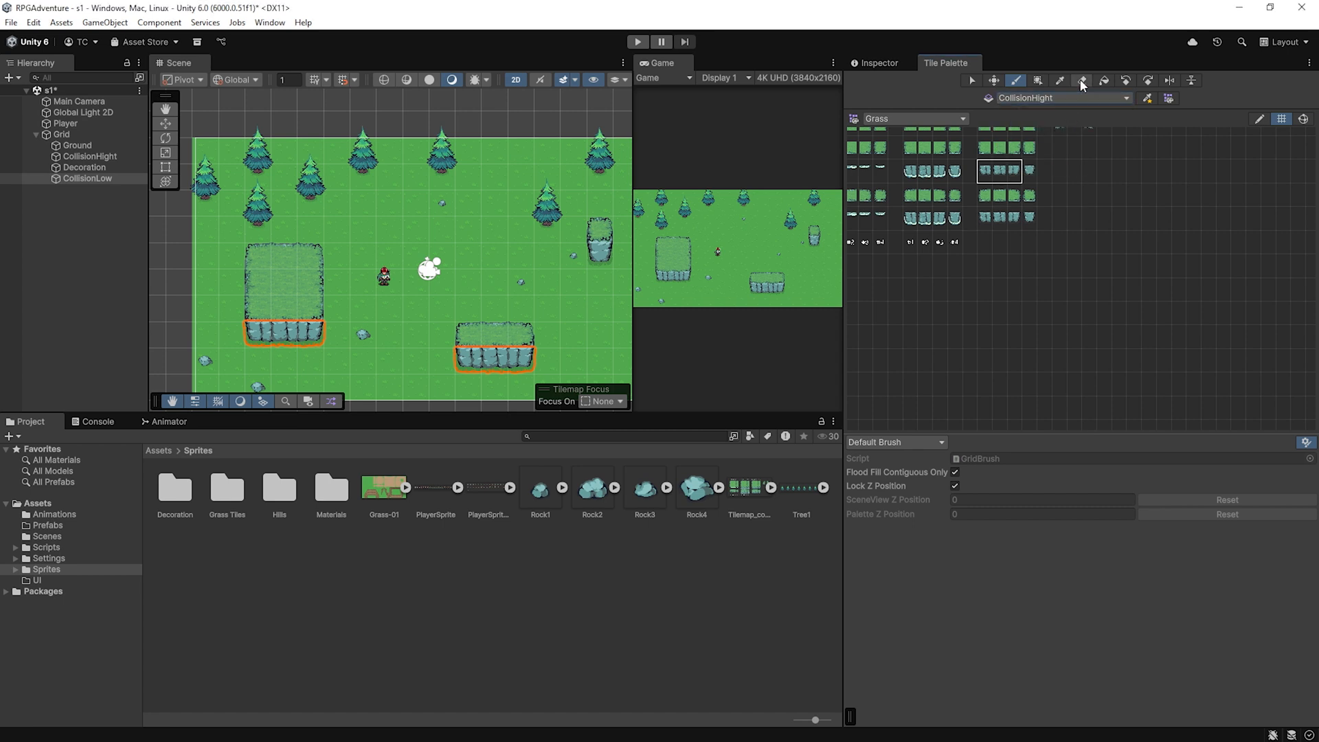
click(612, 259)
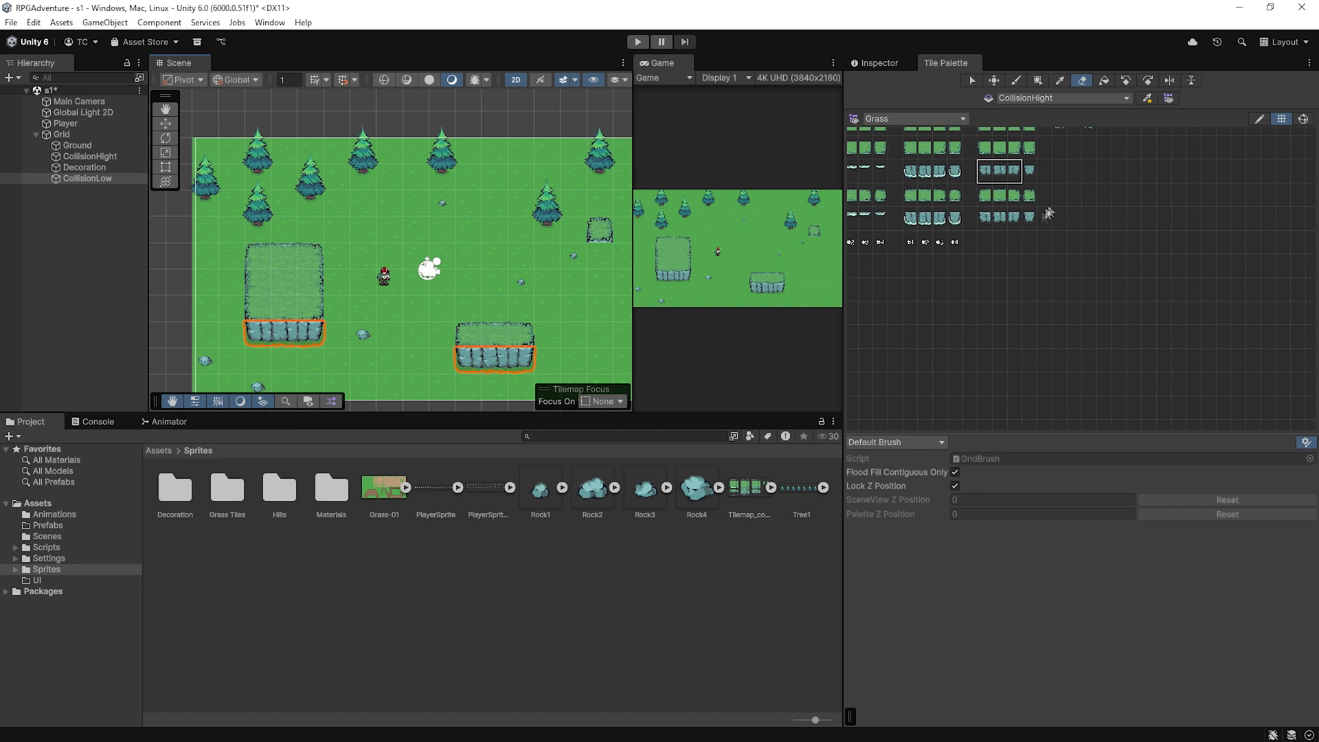
Paint the single-column Elevation On Land cliff tile beneath the narrow eastern hill on the CollisionLow tilemap
click(1044, 100)
click(1047, 111)
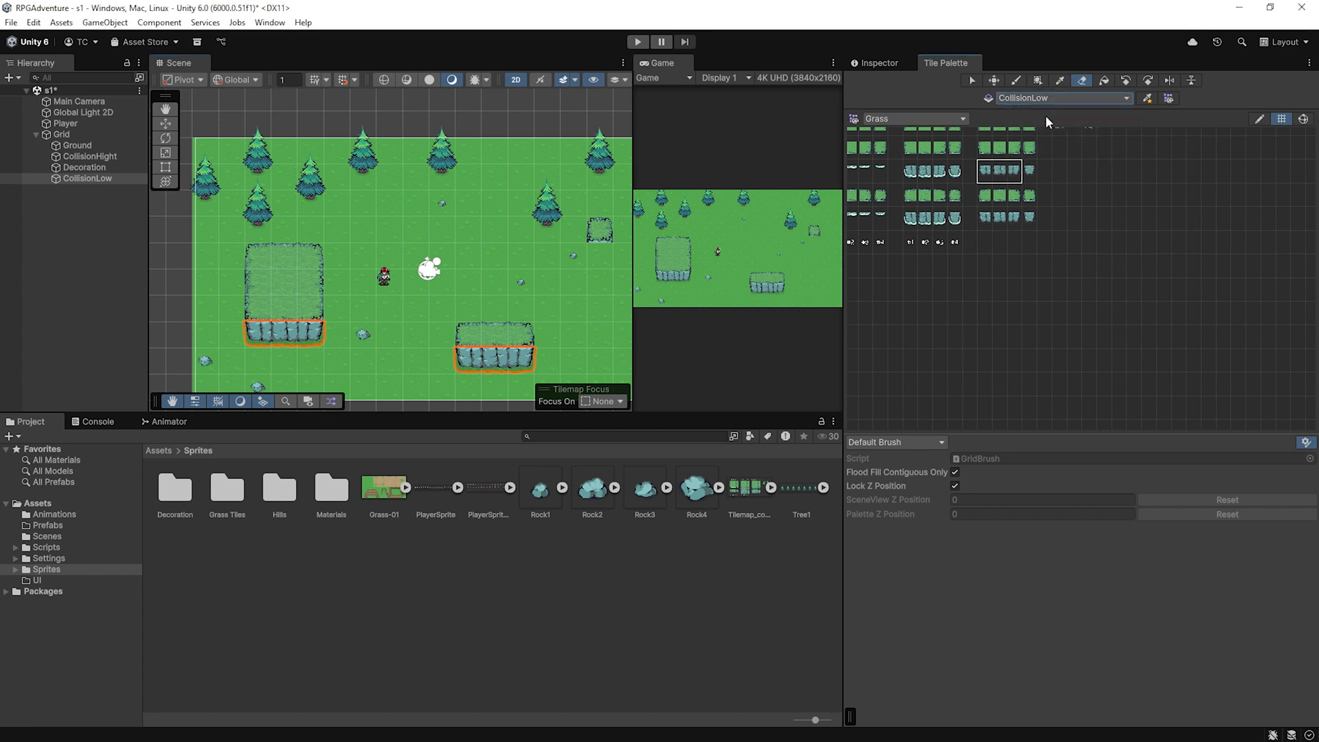
click(1029, 171)
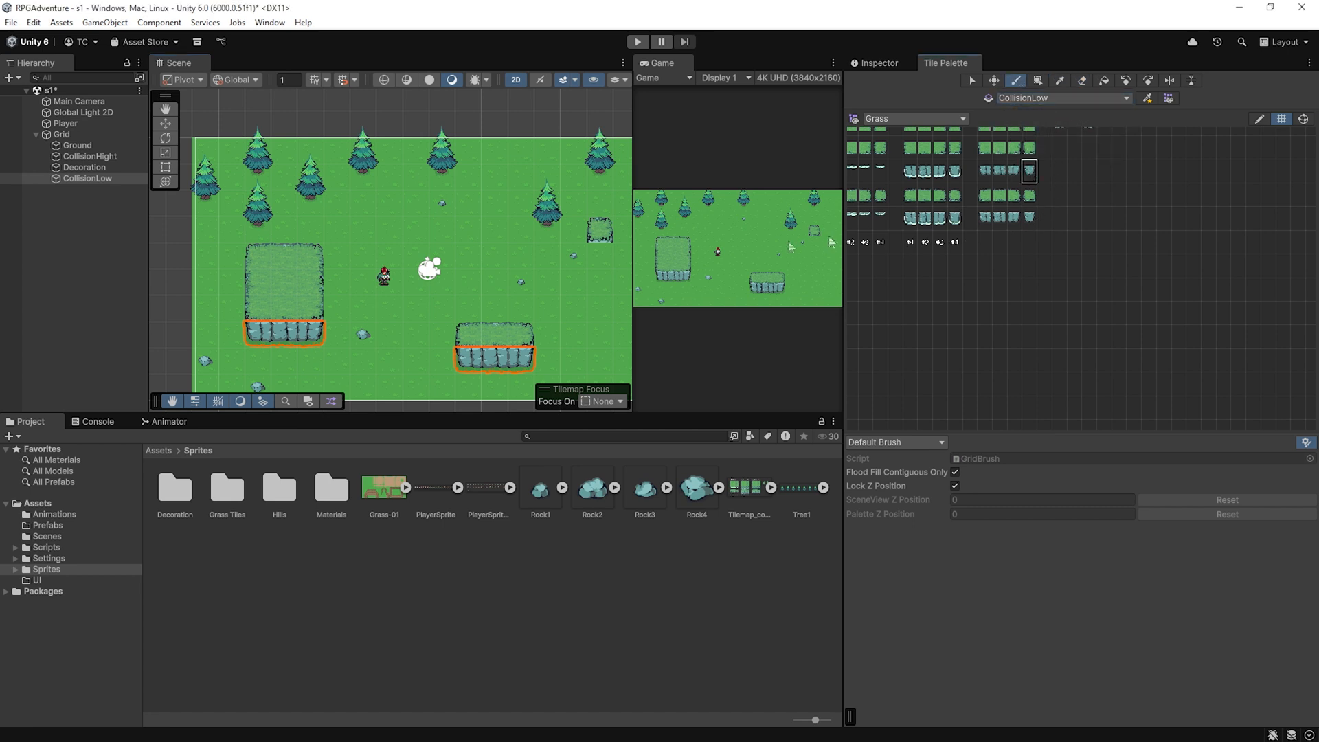
click(599, 253)
Playtest the scene by walking the player around the large west hill, then stop the playtest
key(ctrl+p)
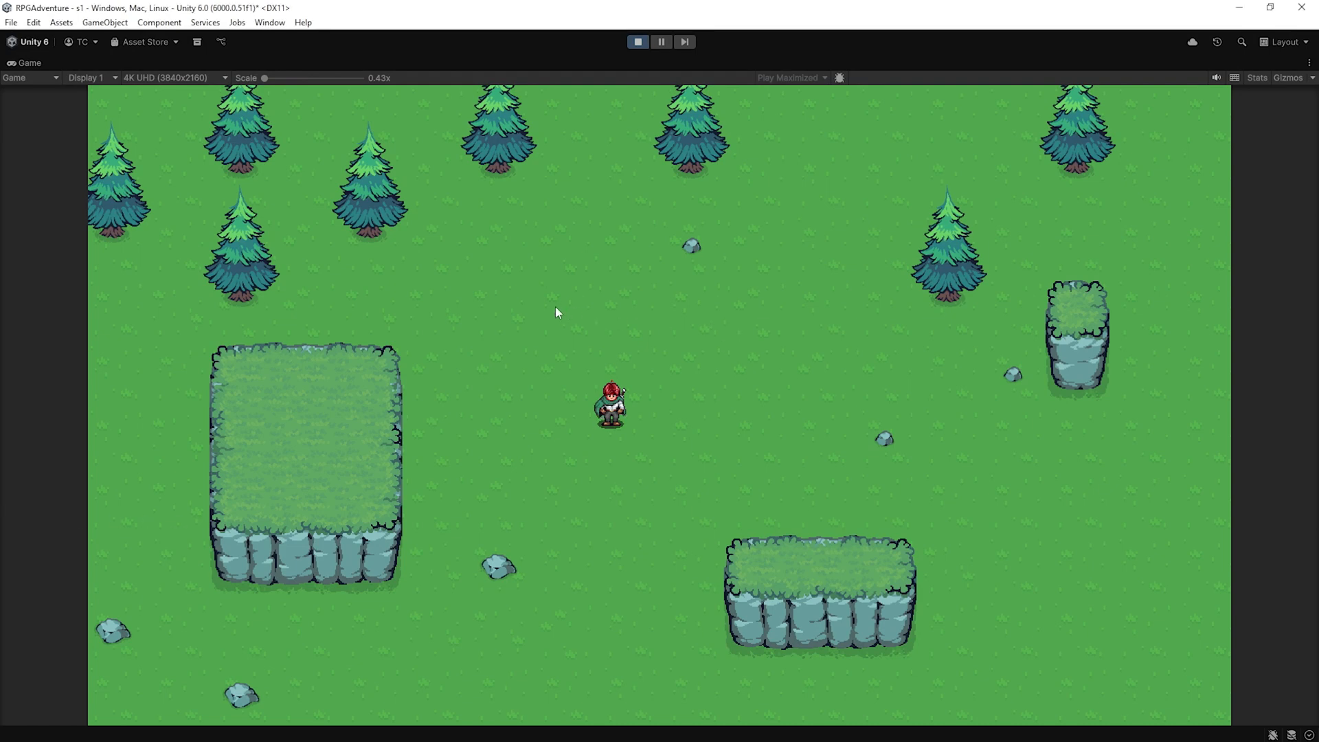
key(d)
key(a)
key(s)
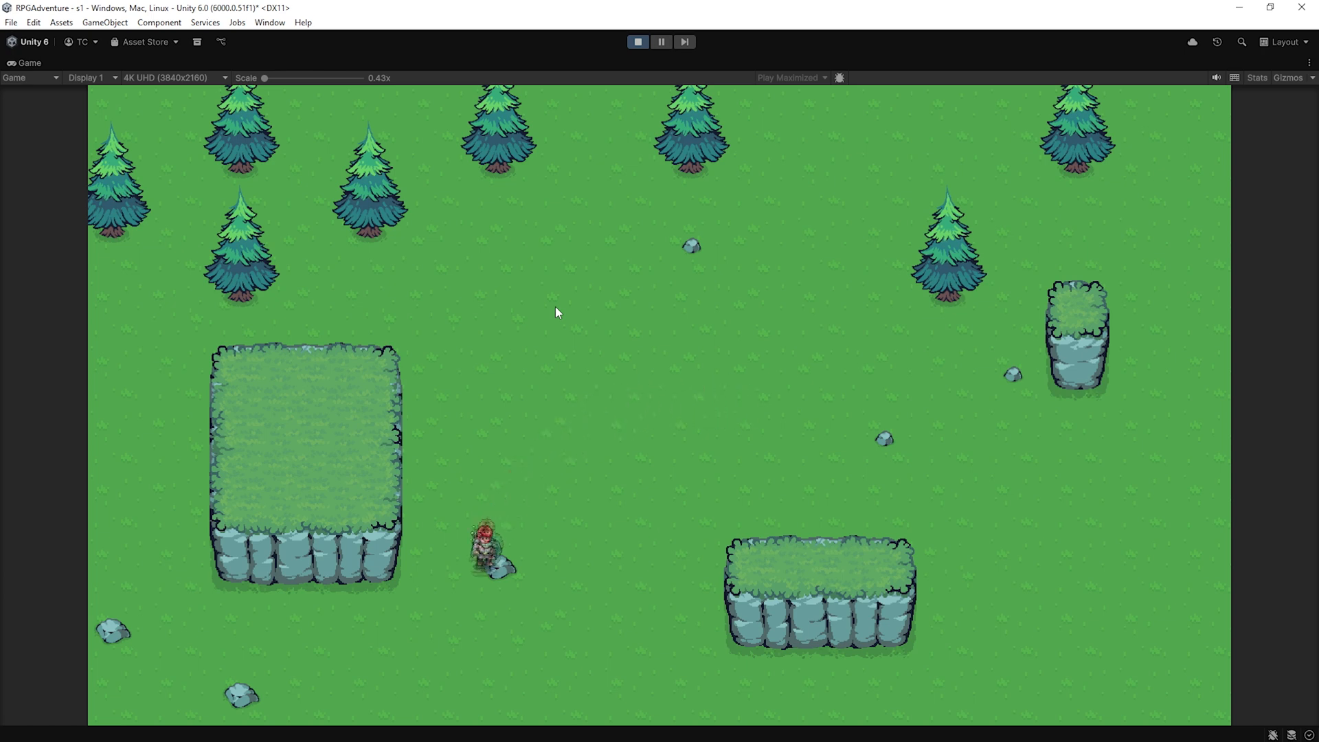
key(a)
key(w)
key(a)
key(s)
key(a)
key(w)
key(a)
key(w)
key(w)
key(d)
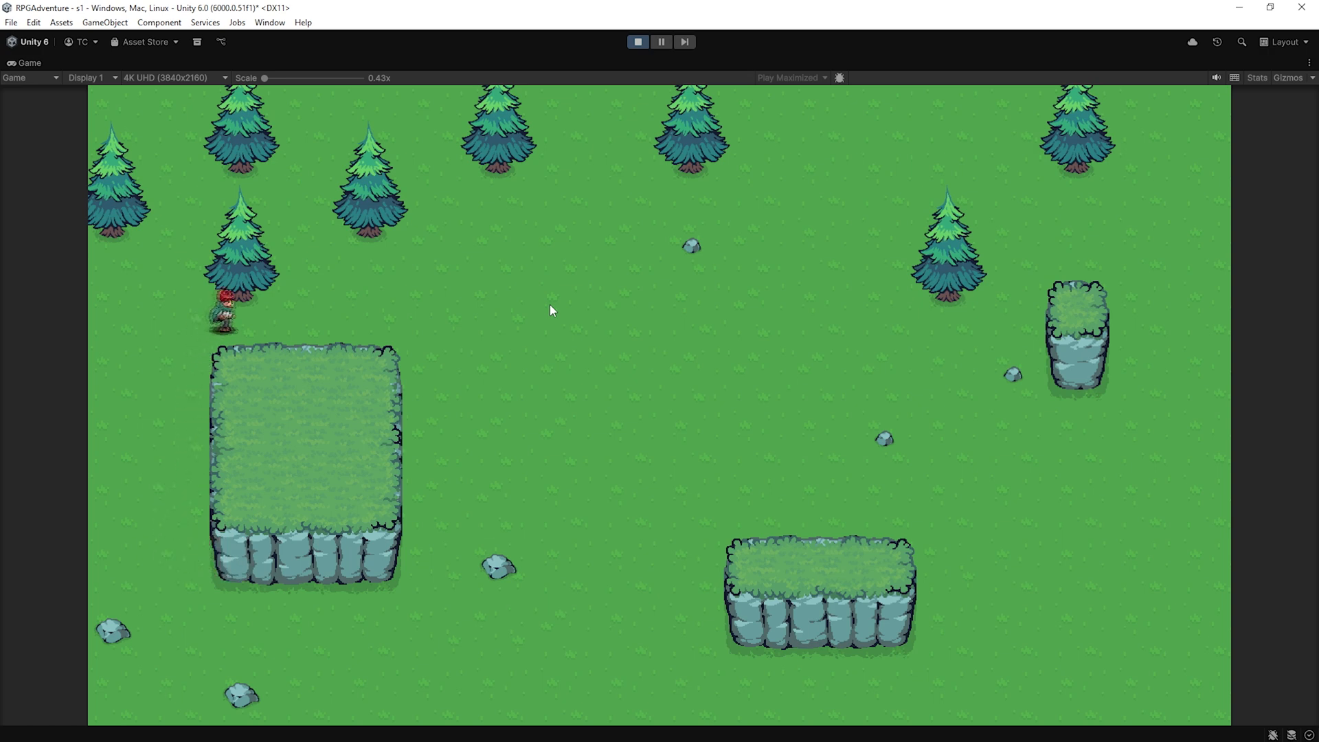
key(d)
key(s)
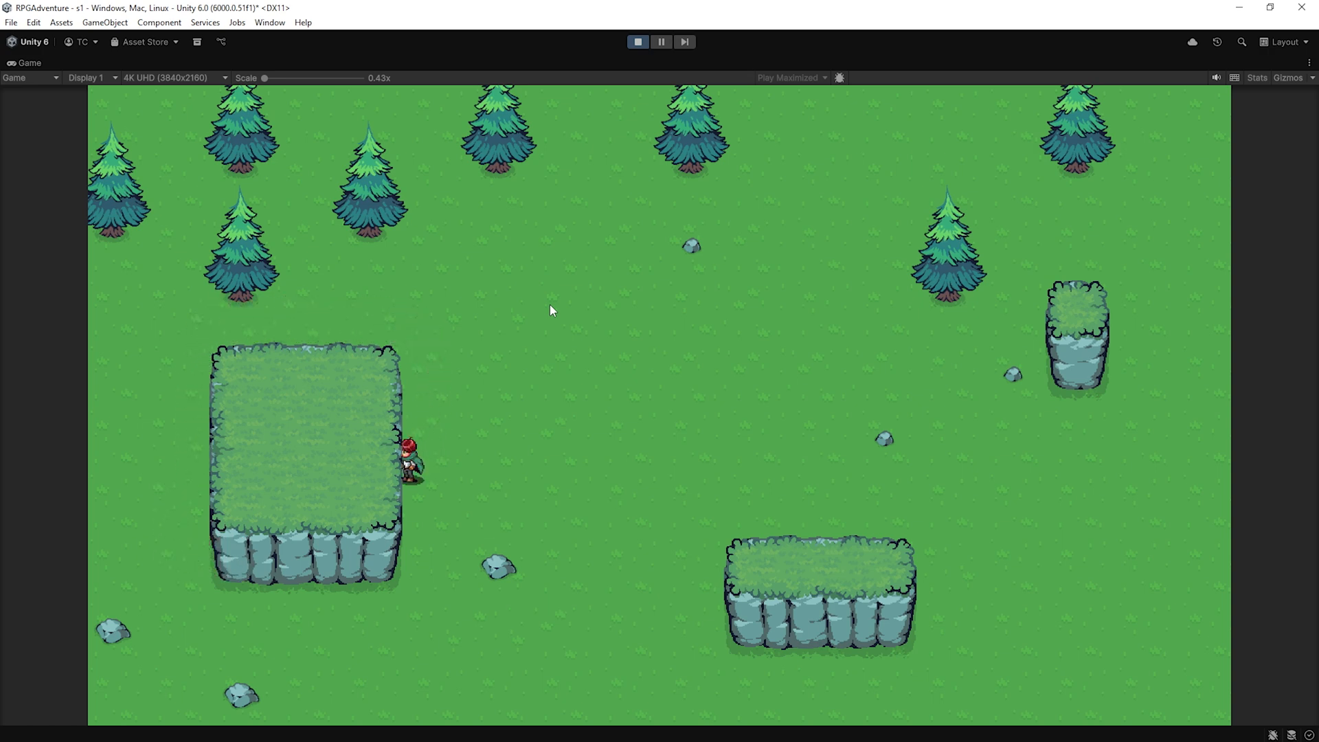
key(ctrl+p)
In the Tree1 sprite sheet, add an 81 by 63 sprite around the first tree's trunk at X 57, Y 15, and apply it
click(814, 546)
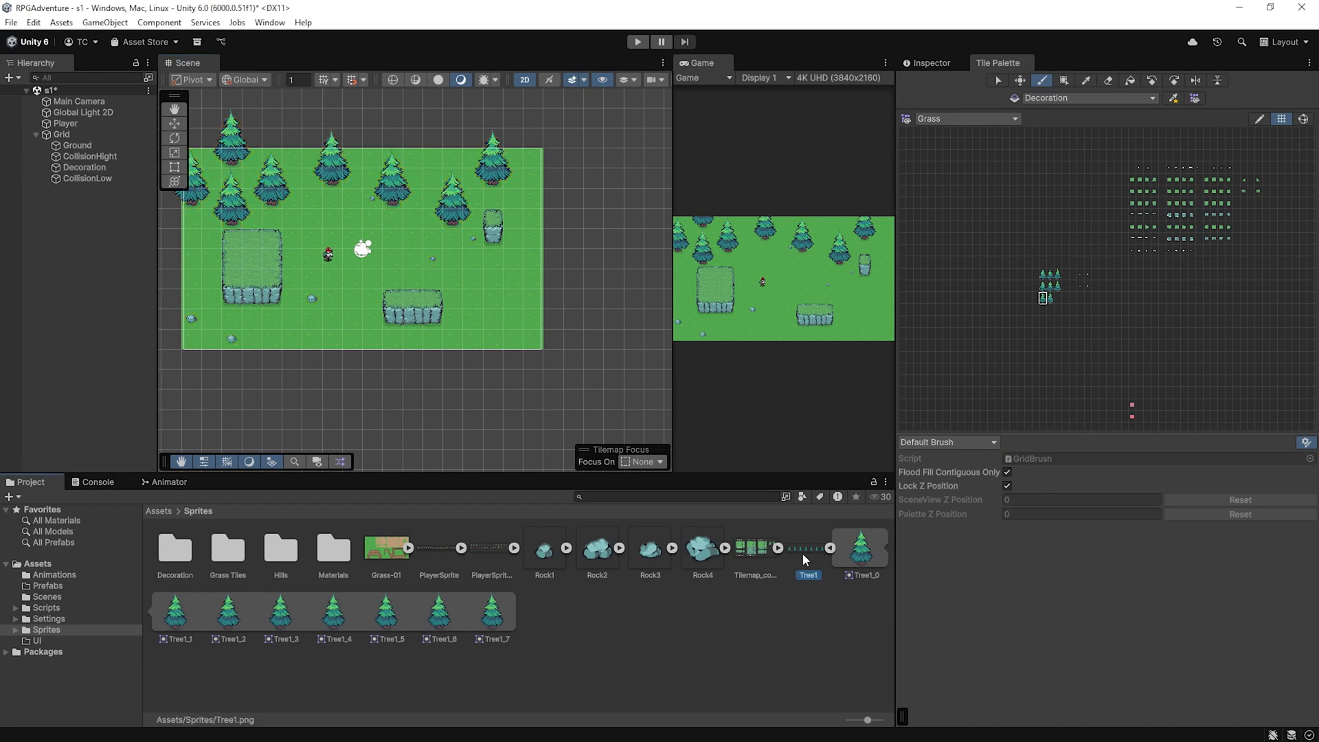
click(929, 62)
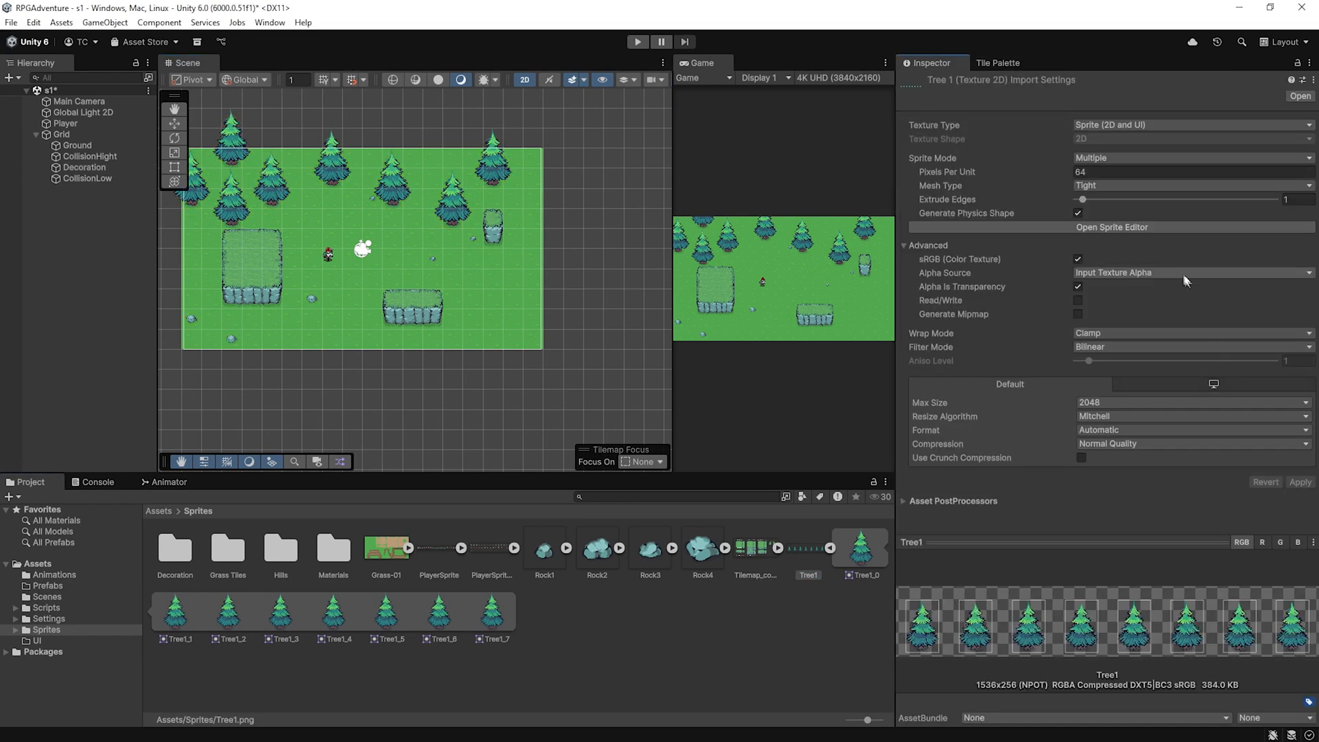
click(1147, 229)
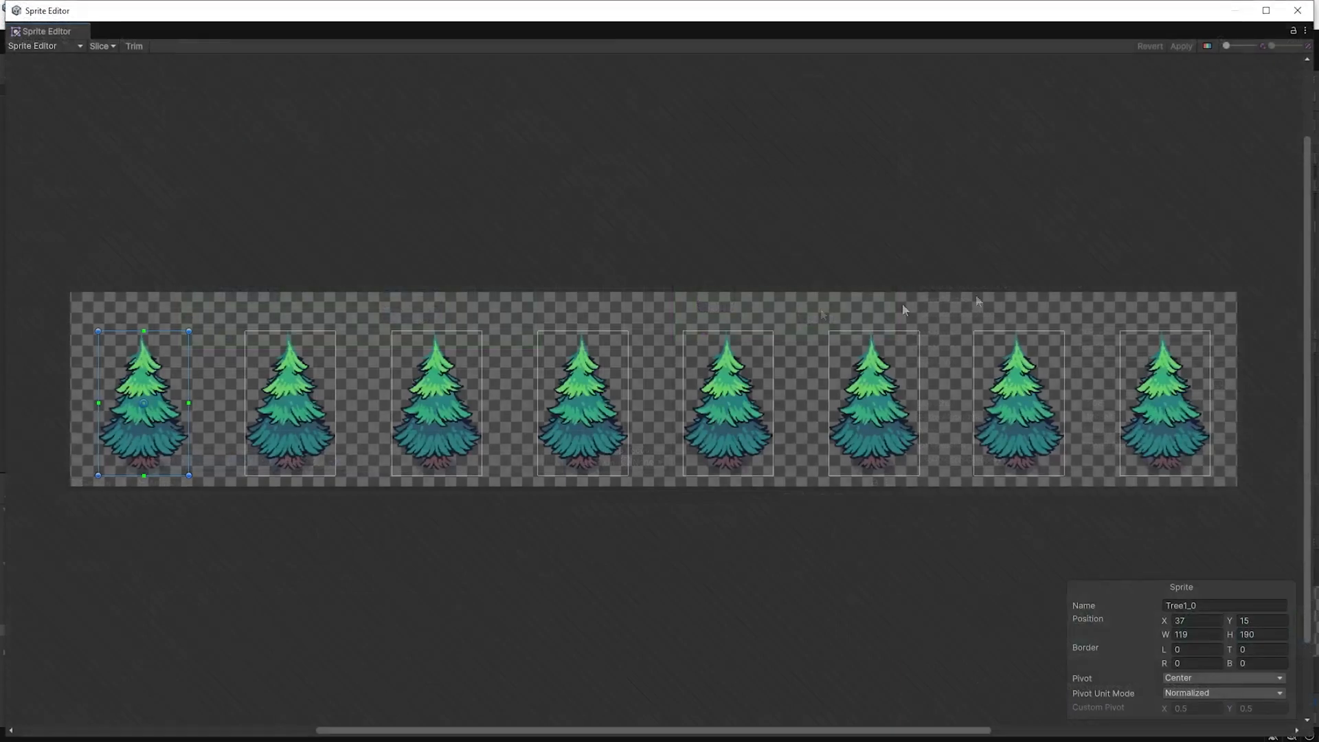
drag(119, 481, 168, 451)
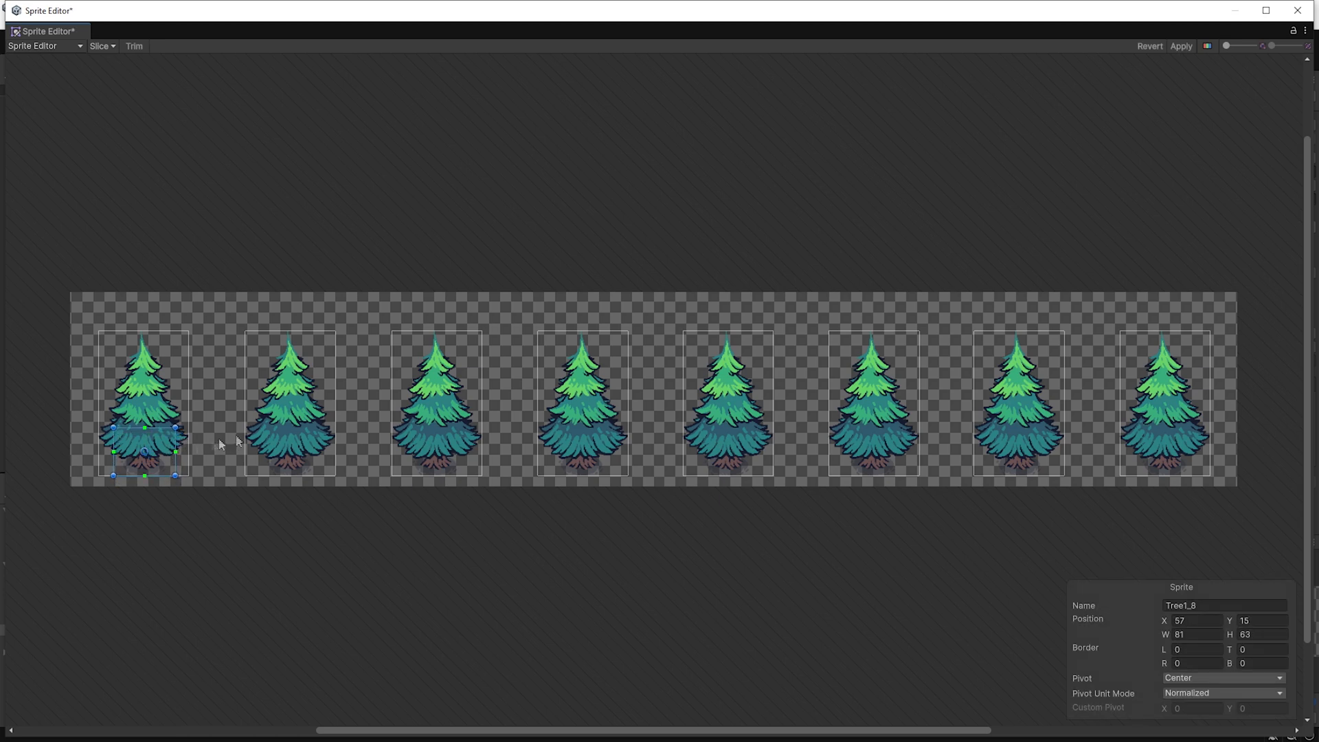
click(1180, 46)
click(1297, 9)
drag(557, 613, 569, 600)
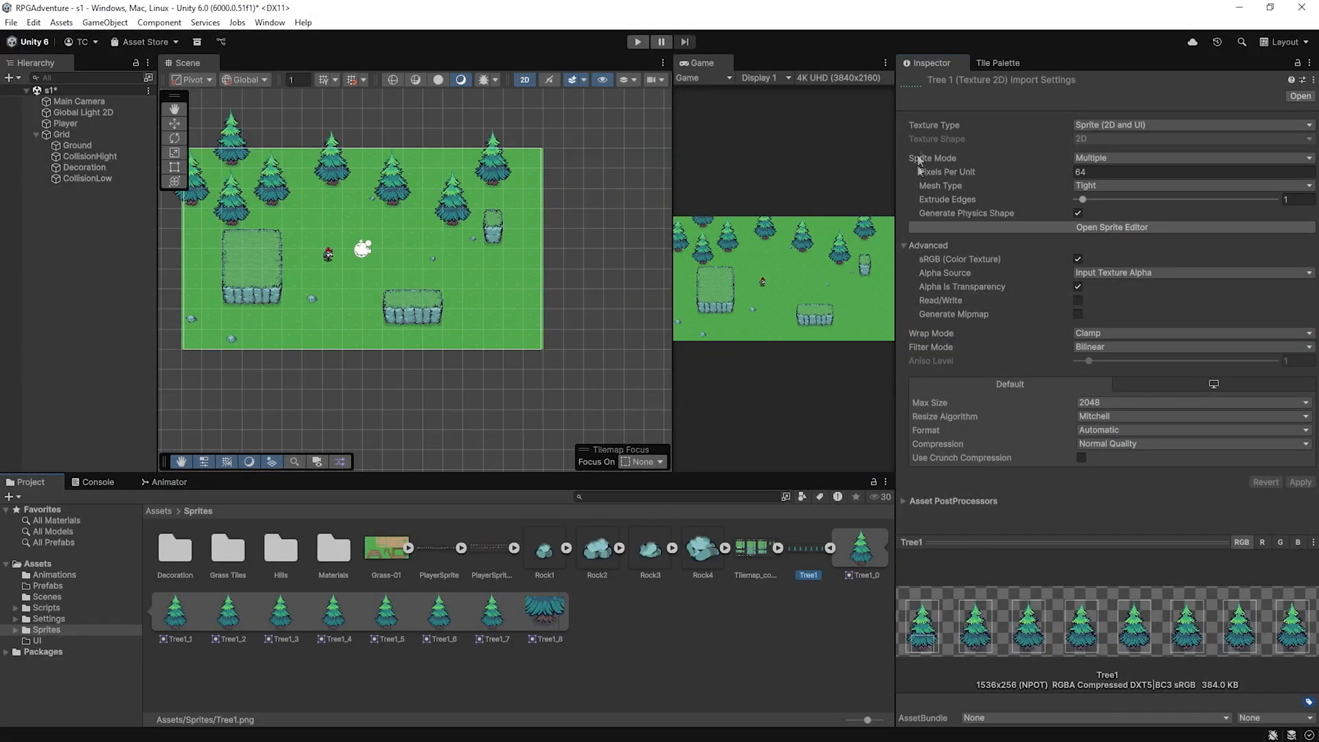
Add the new trunk sprite to the Grass tile palette, saving its tile as Tree1_8.asset in the Decoration folder
click(1015, 63)
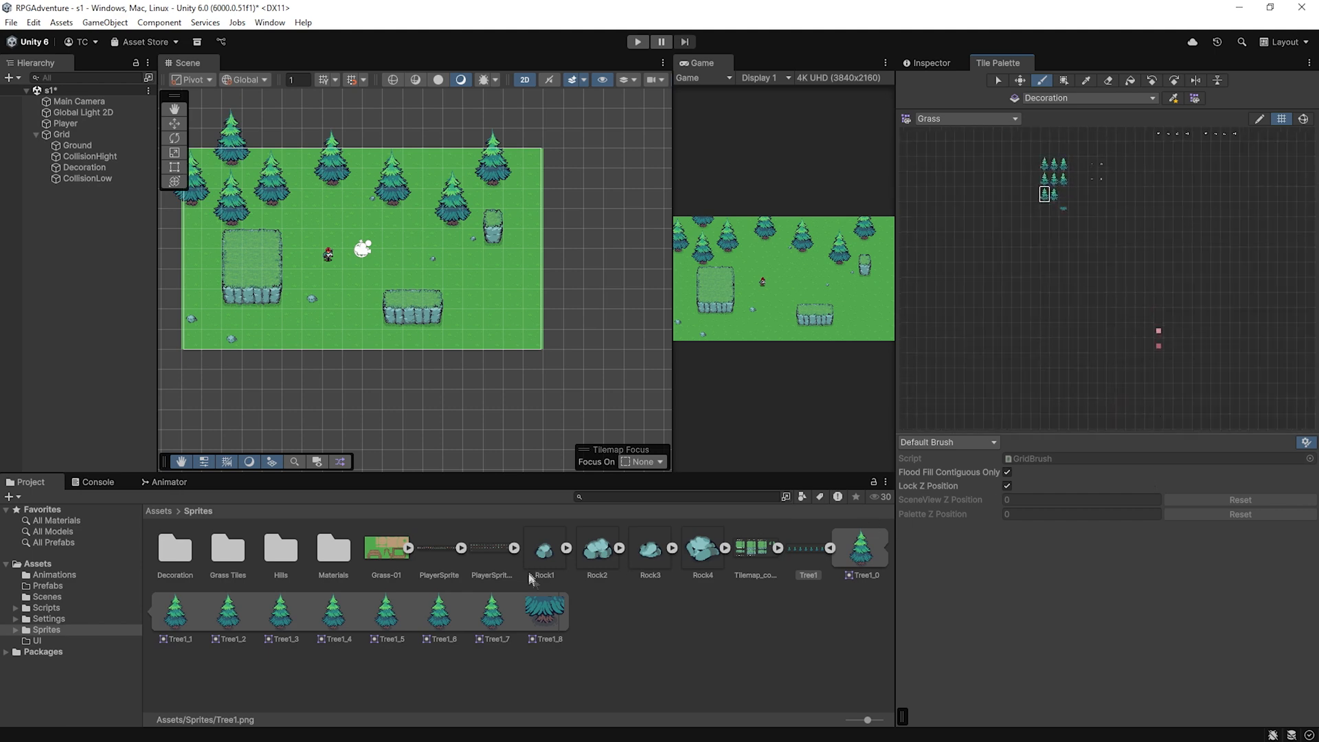
drag(538, 620, 1036, 217)
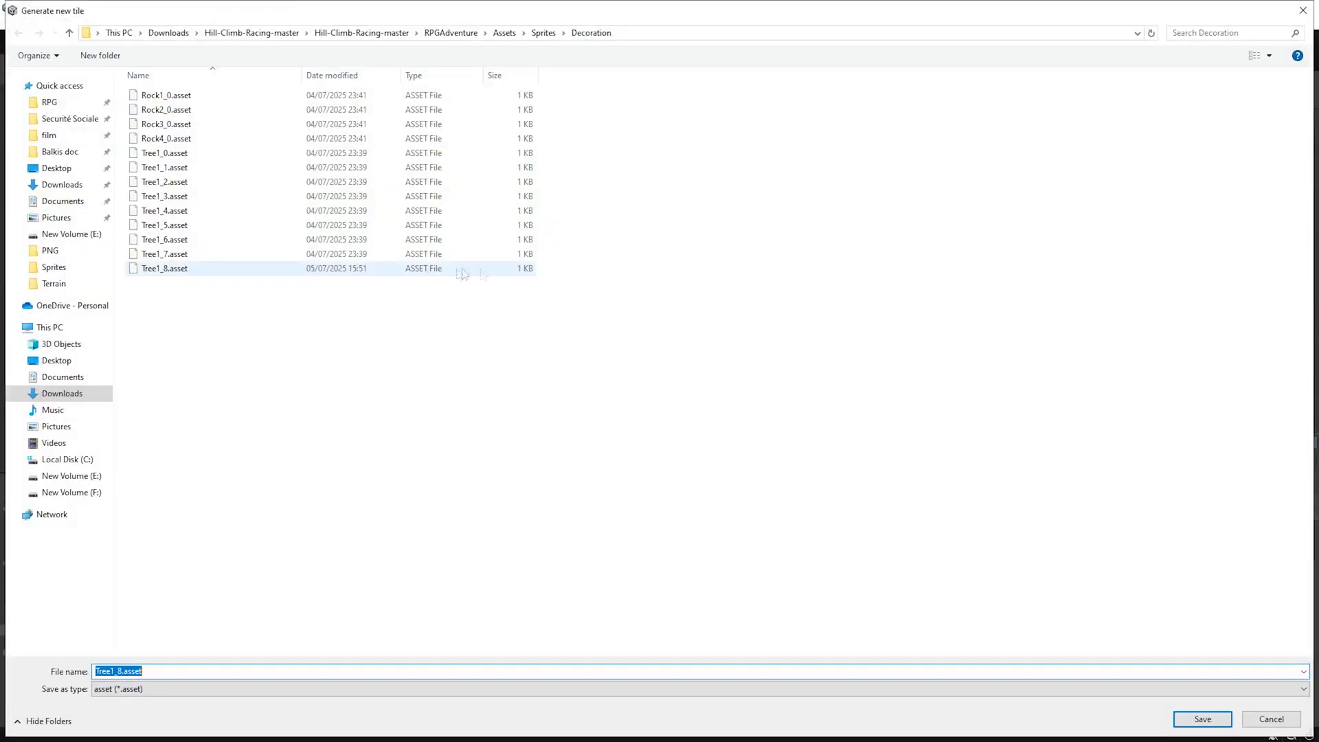
click(1201, 720)
click(690, 378)
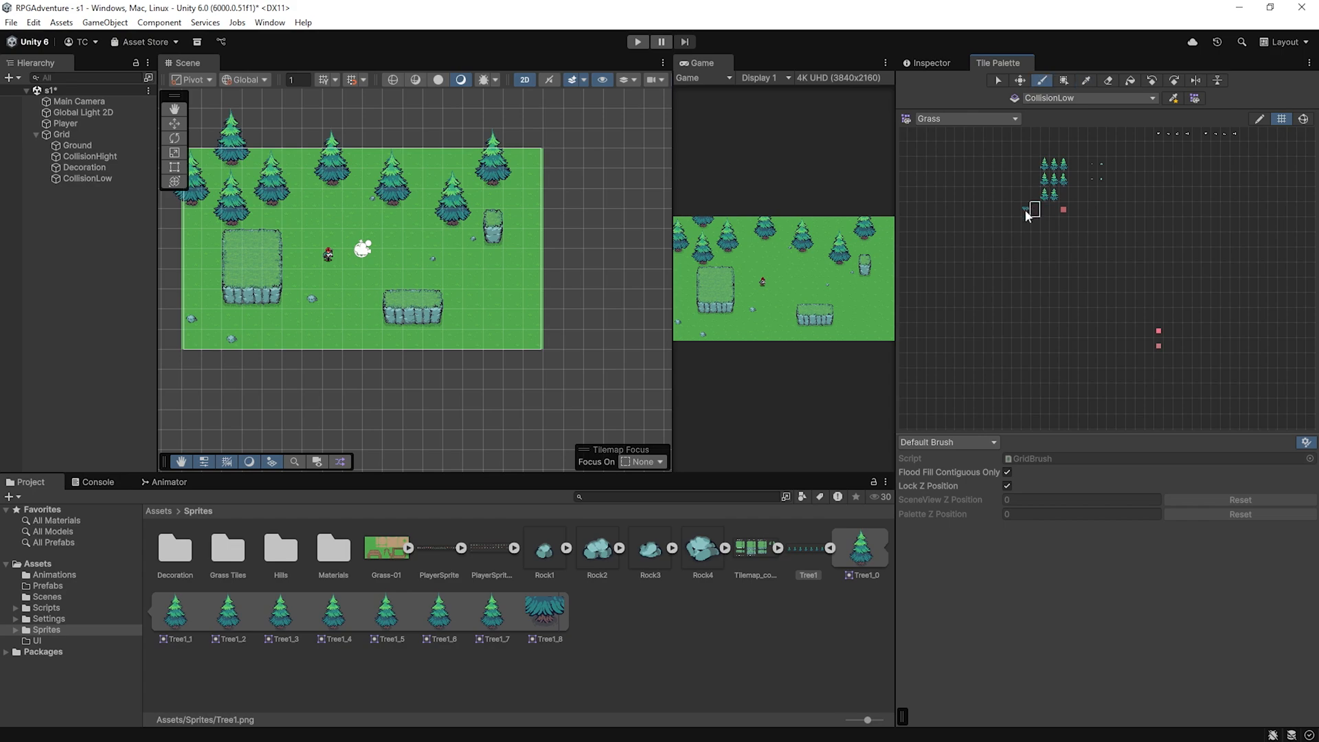
Rename the Decoration tilemap as NonCollisionHight
click(86, 169)
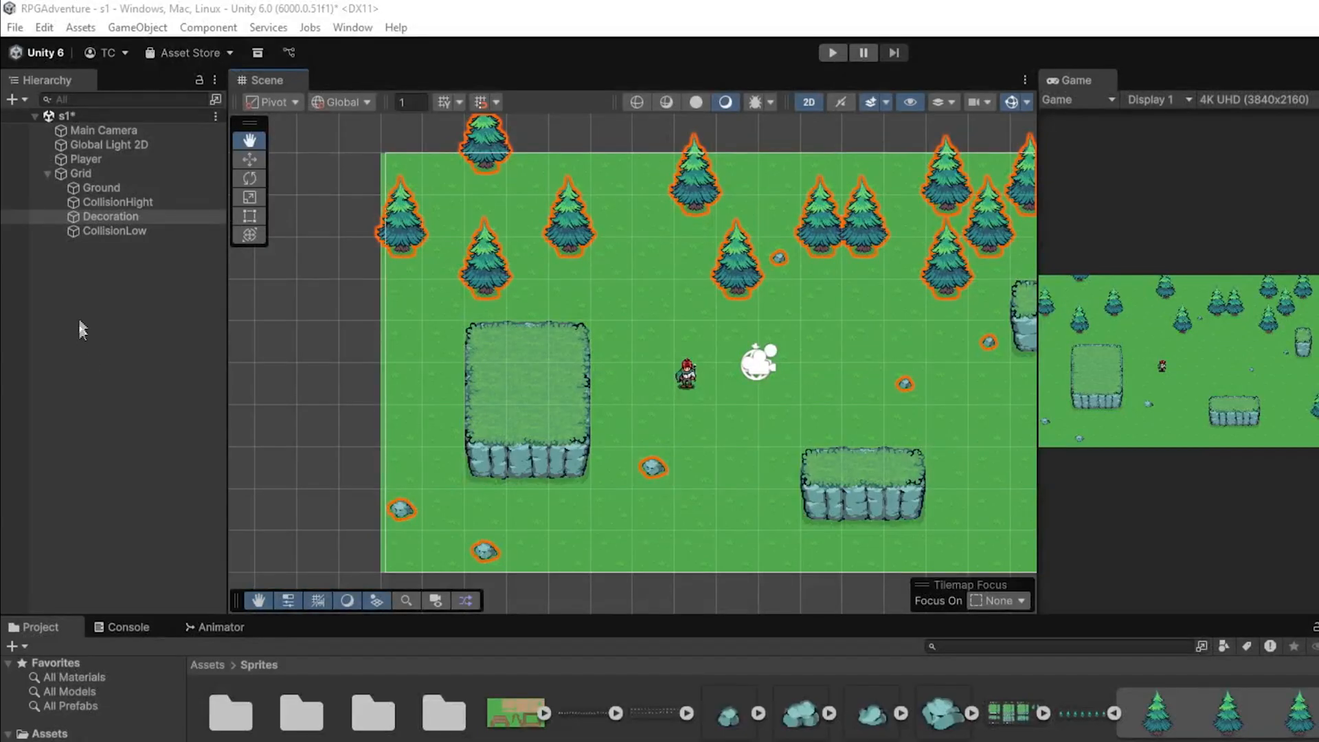
click(118, 207)
click(115, 215)
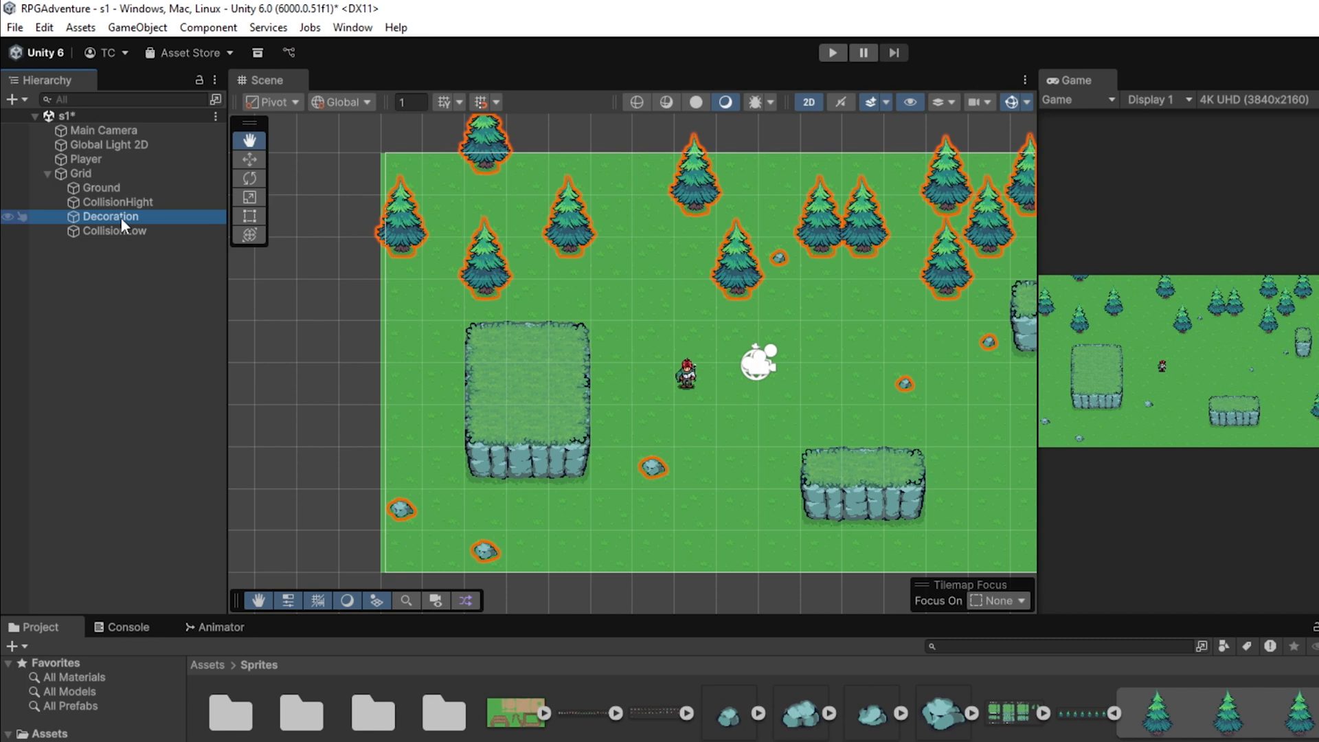
click(121, 217)
text(Non)
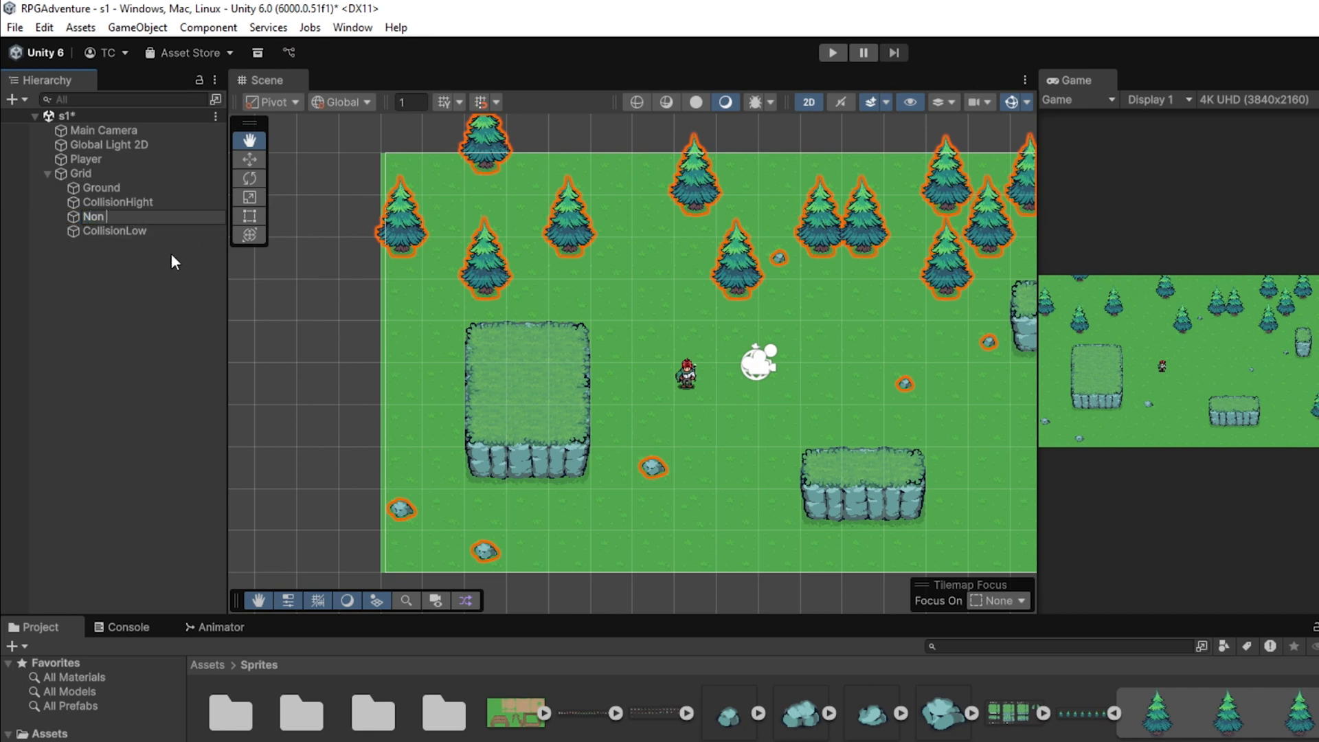
text(Collis)
text(ht)
key(Return)
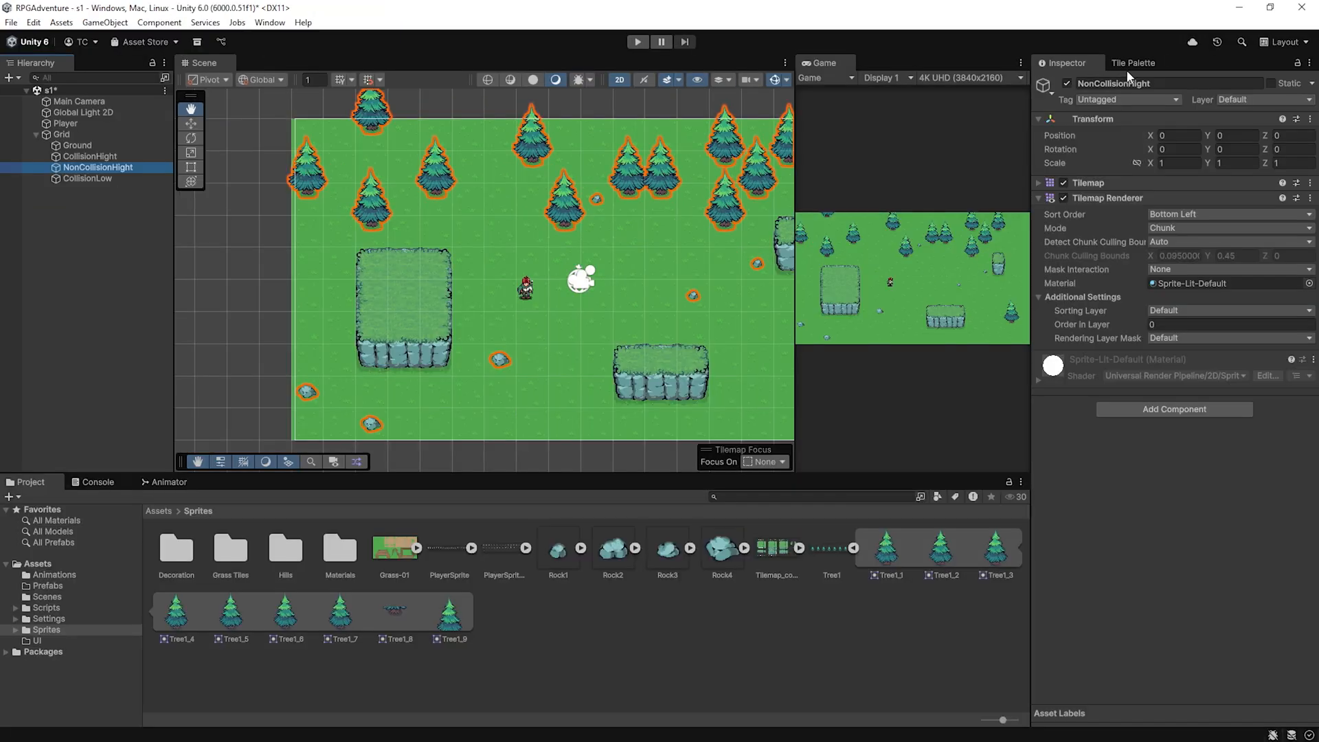
Remove the old full trees along the north of the map from the NonCollisionHight tilemap
click(1132, 62)
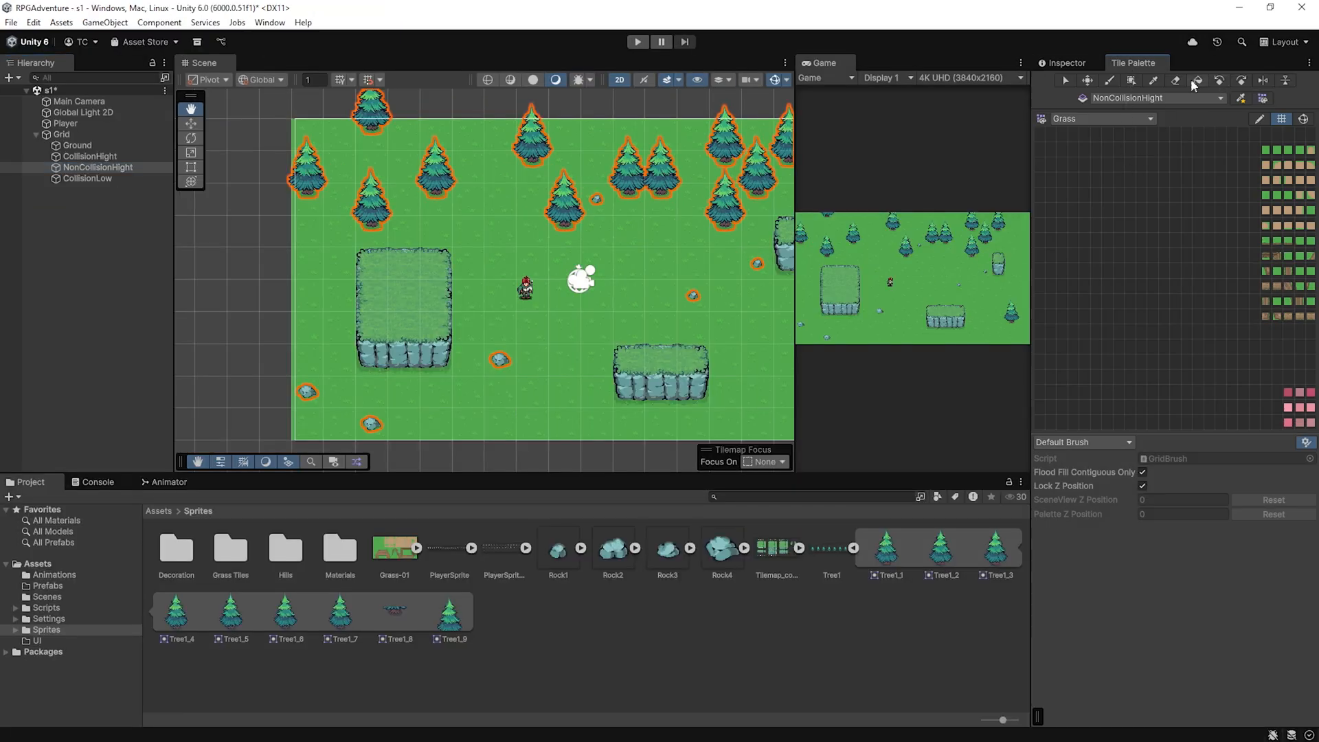
key(ctrl+z)
key(ctrl+z)
key(ctrl+z)
key(ctrl+z)
key(ctrl+z)
Paint three spaced-out trunkless tree tiles on the NonCollisionHight tilemap, north of the hills
click(1115, 310)
click(351, 178)
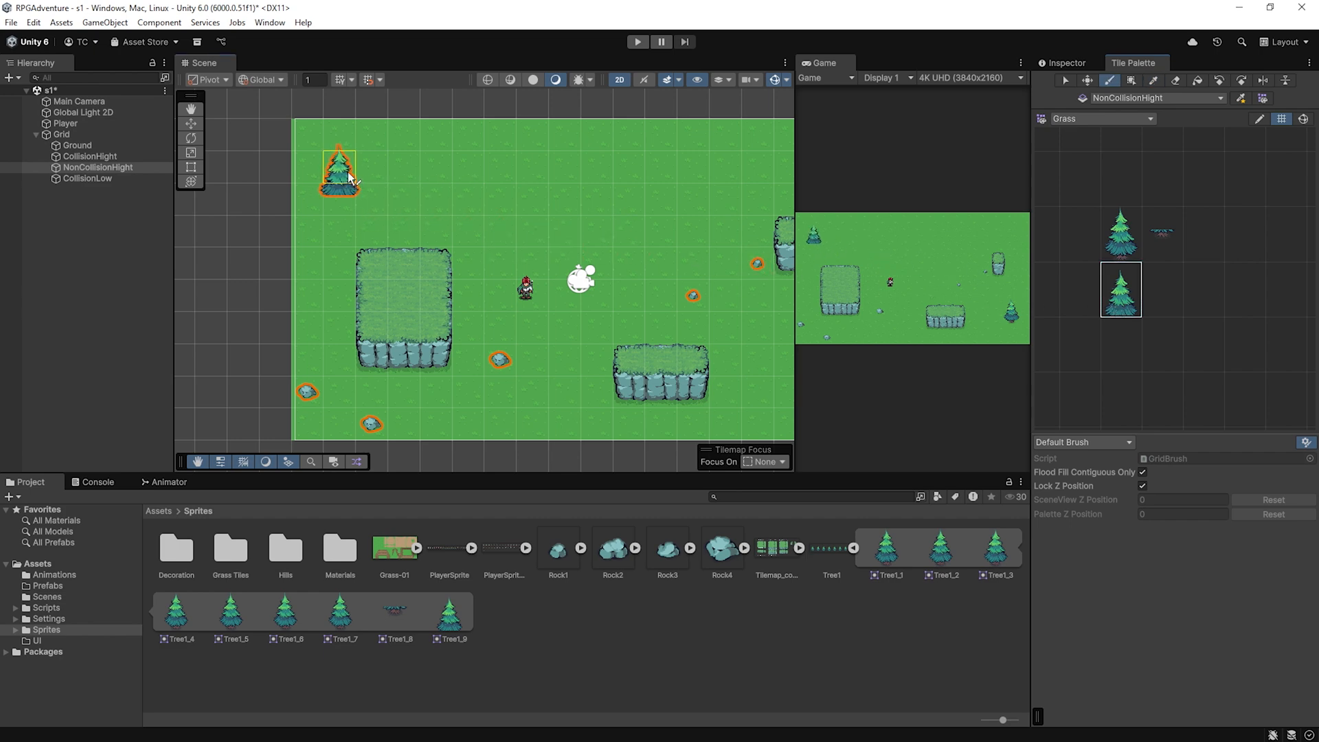
click(458, 160)
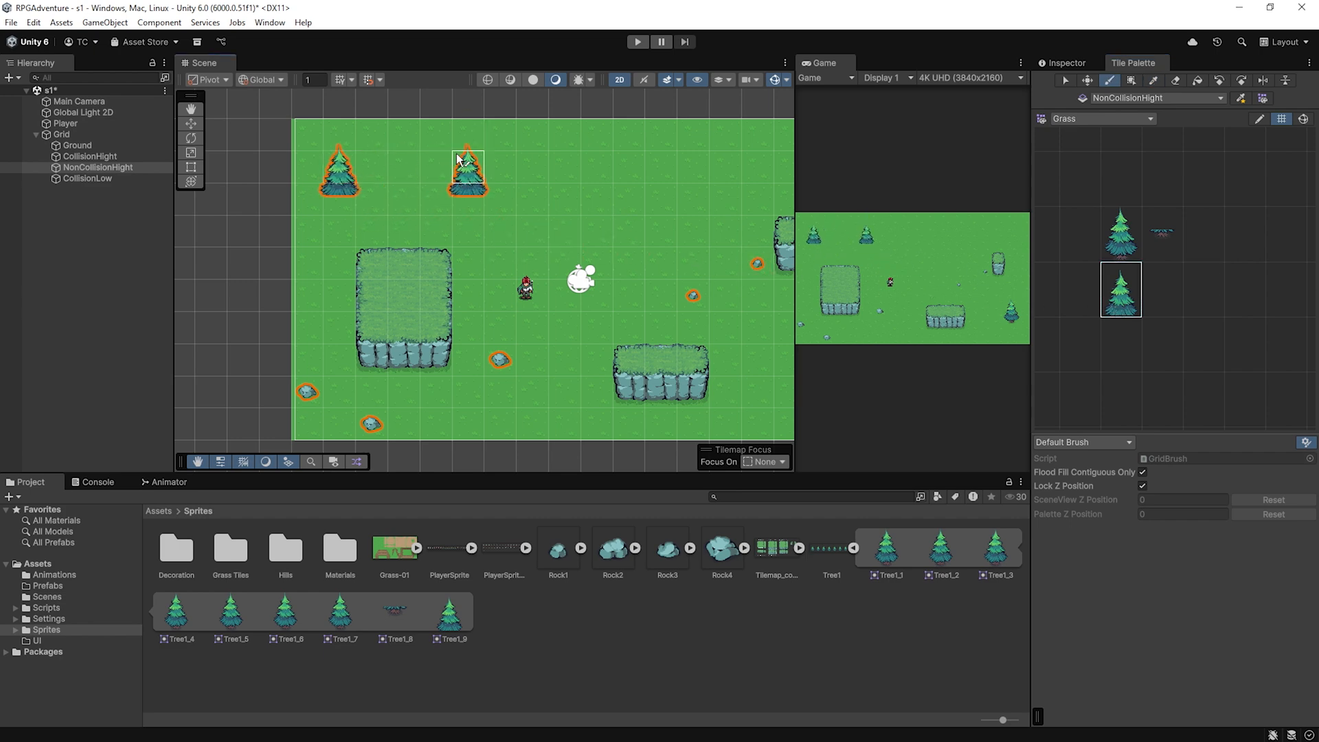
click(497, 206)
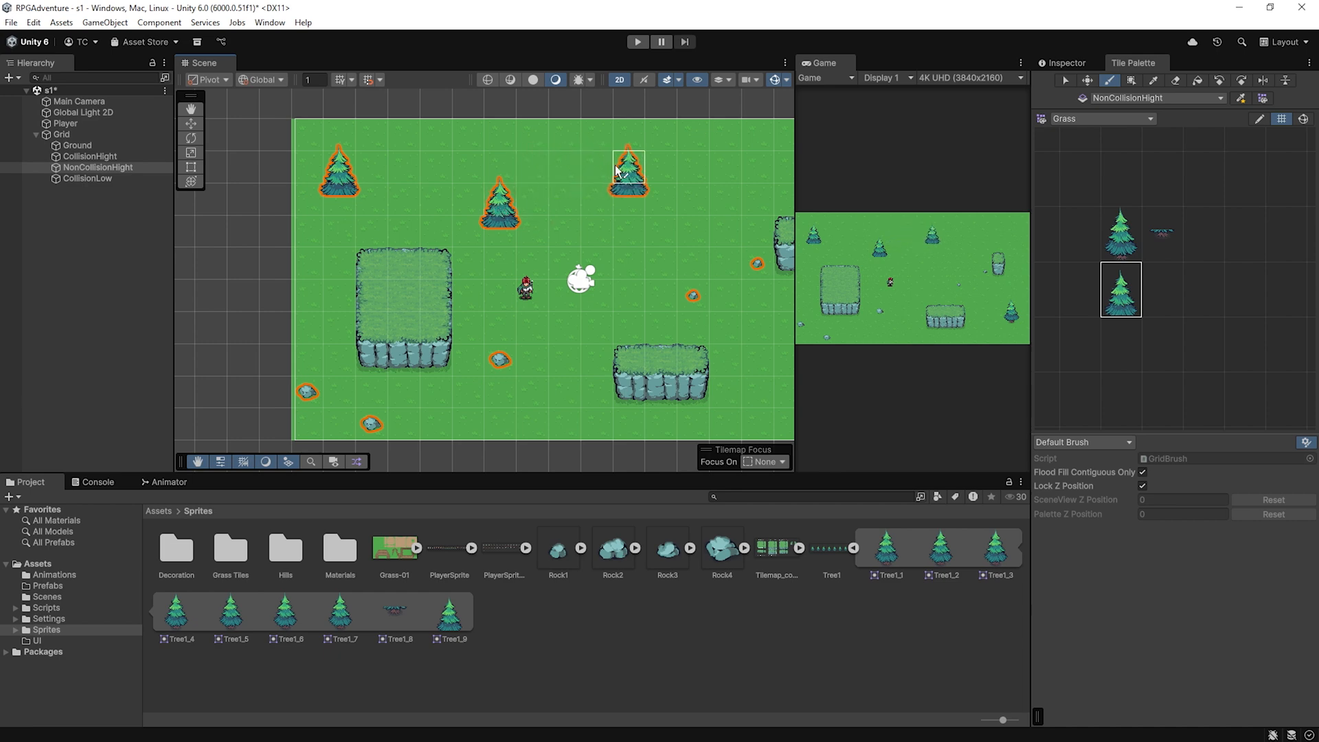
click(621, 168)
Set the NonCollisionHight Tilemap Renderer's Order in Layer to 10
click(121, 170)
click(1061, 63)
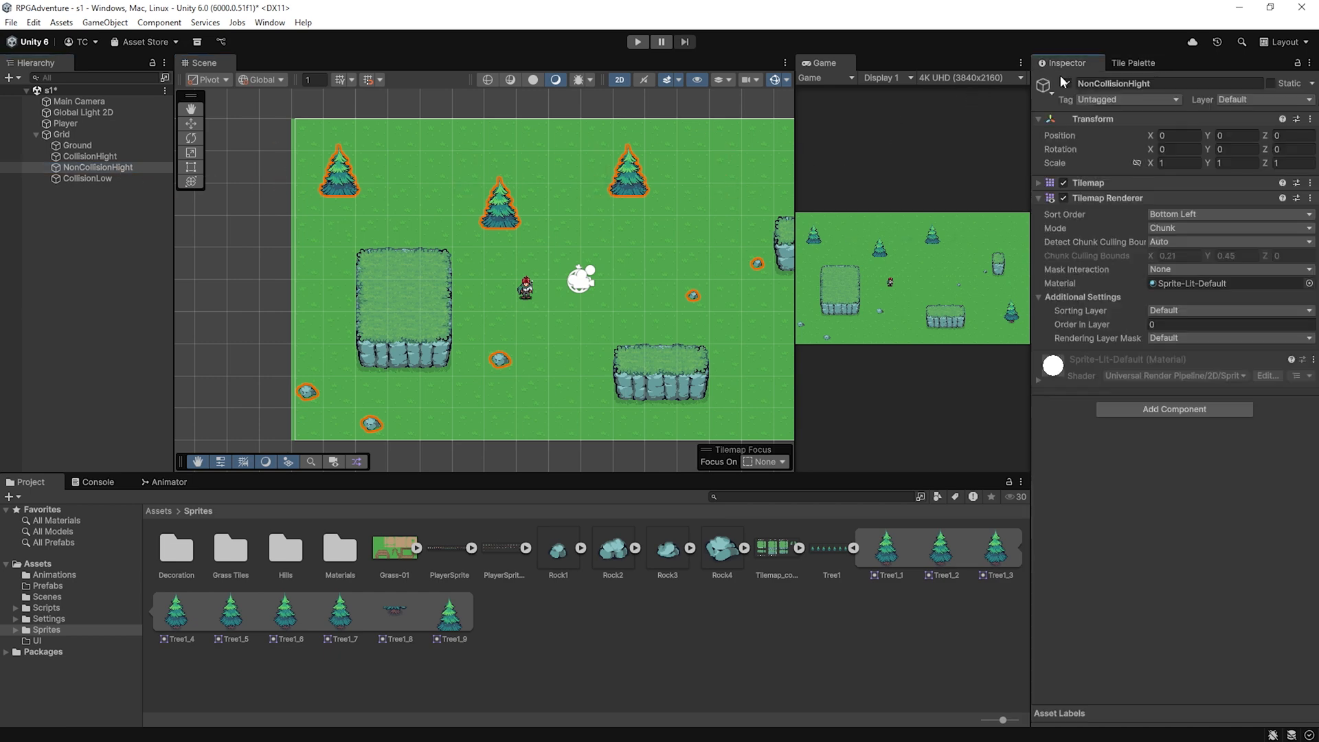
click(1189, 323)
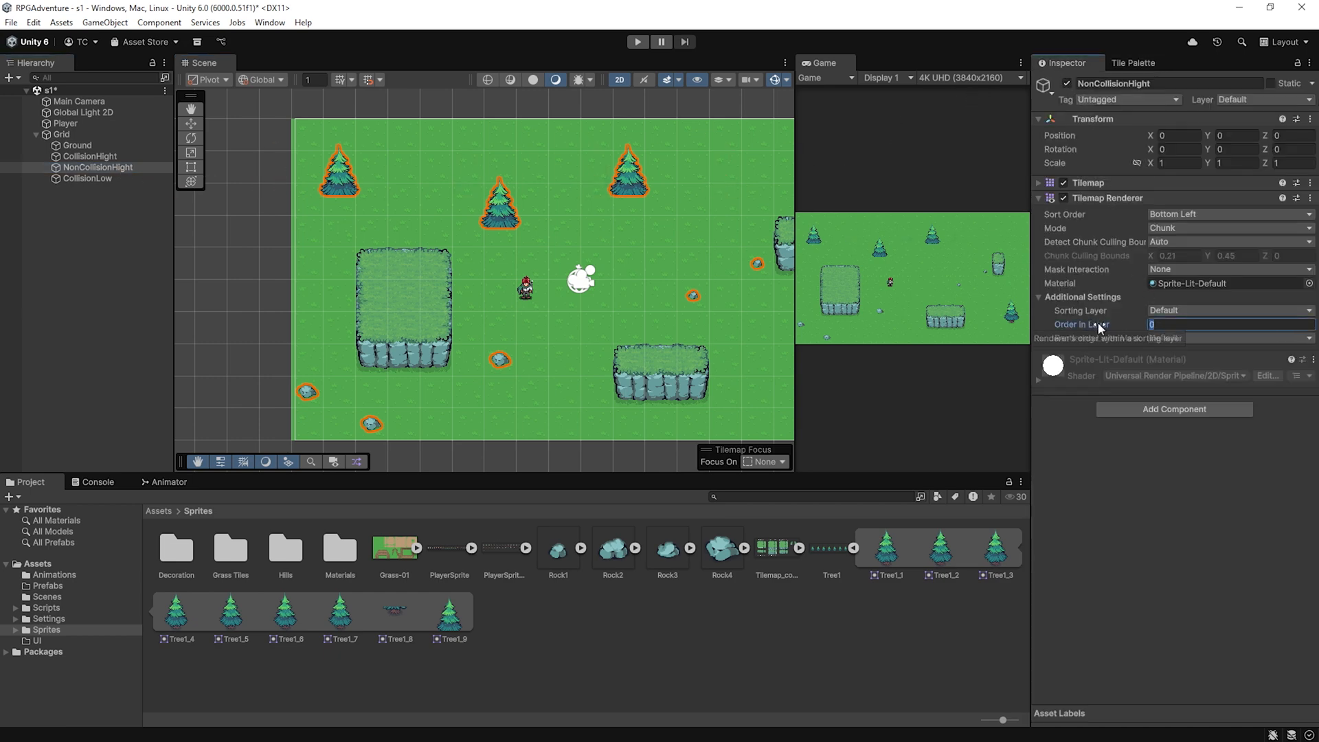
text(10)
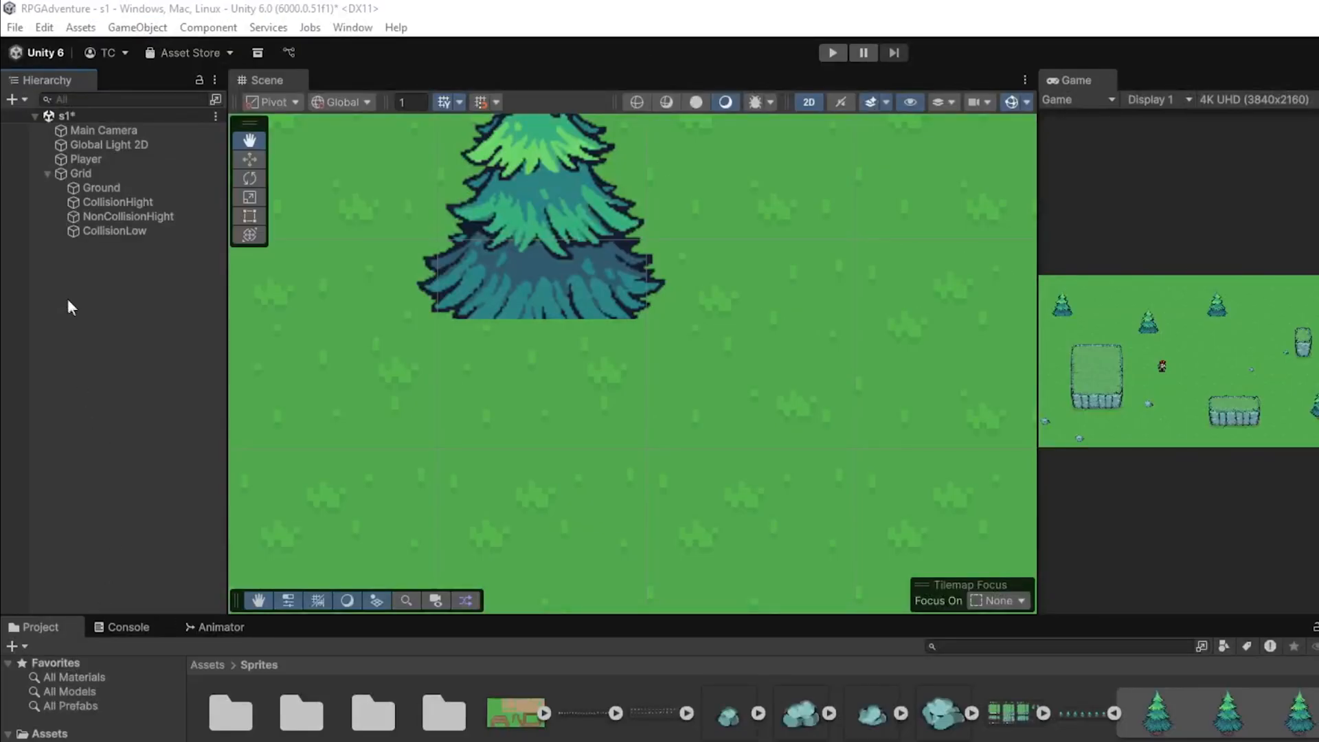
Create a rectangular tilemap under Grid and name it TreeTrunc
right_click(85, 170)
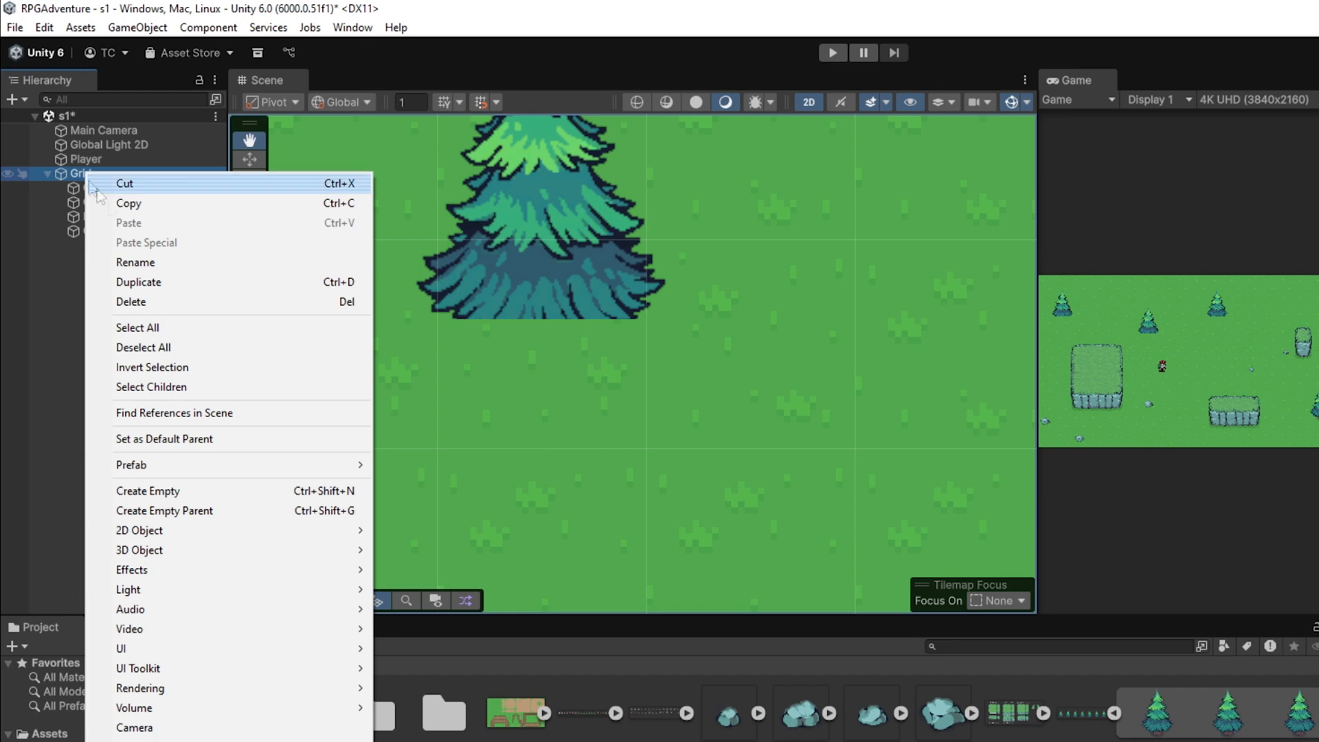
mouse_move(295, 532)
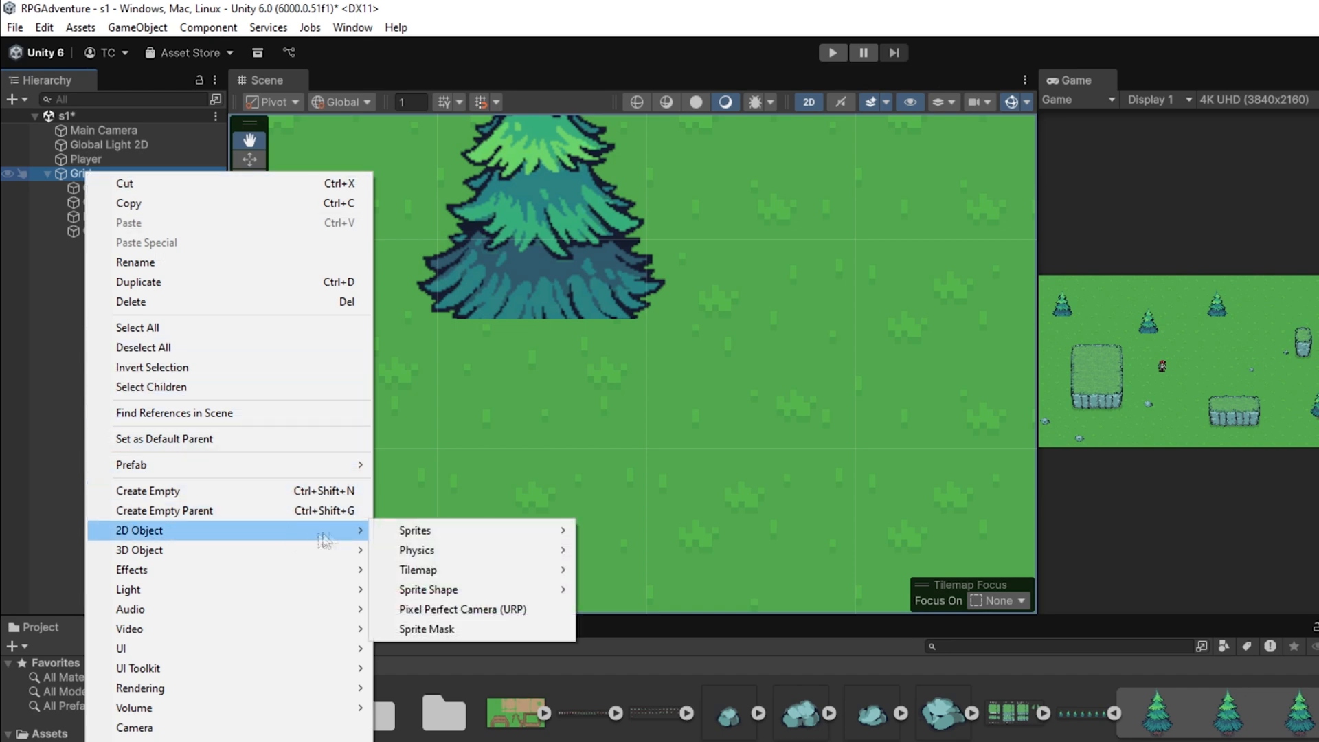
mouse_move(480, 592)
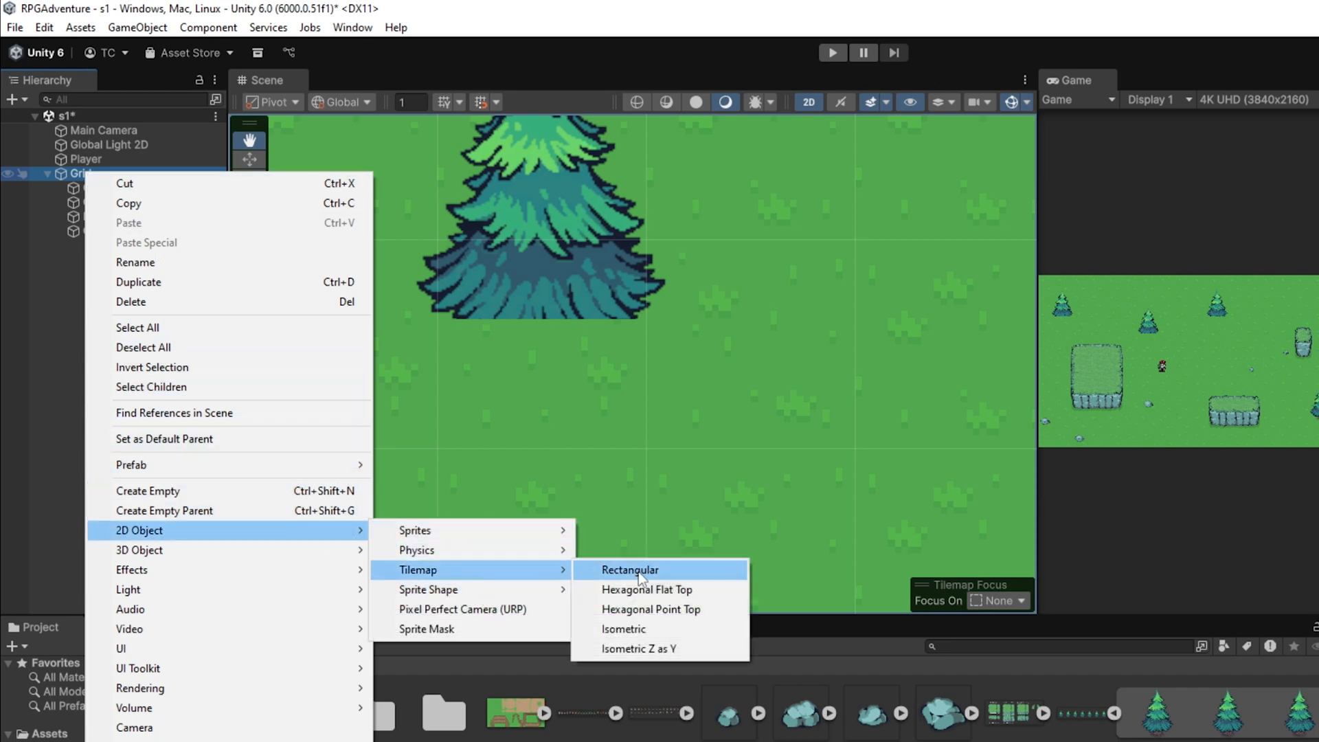
click(677, 565)
text(TreeTrunc)
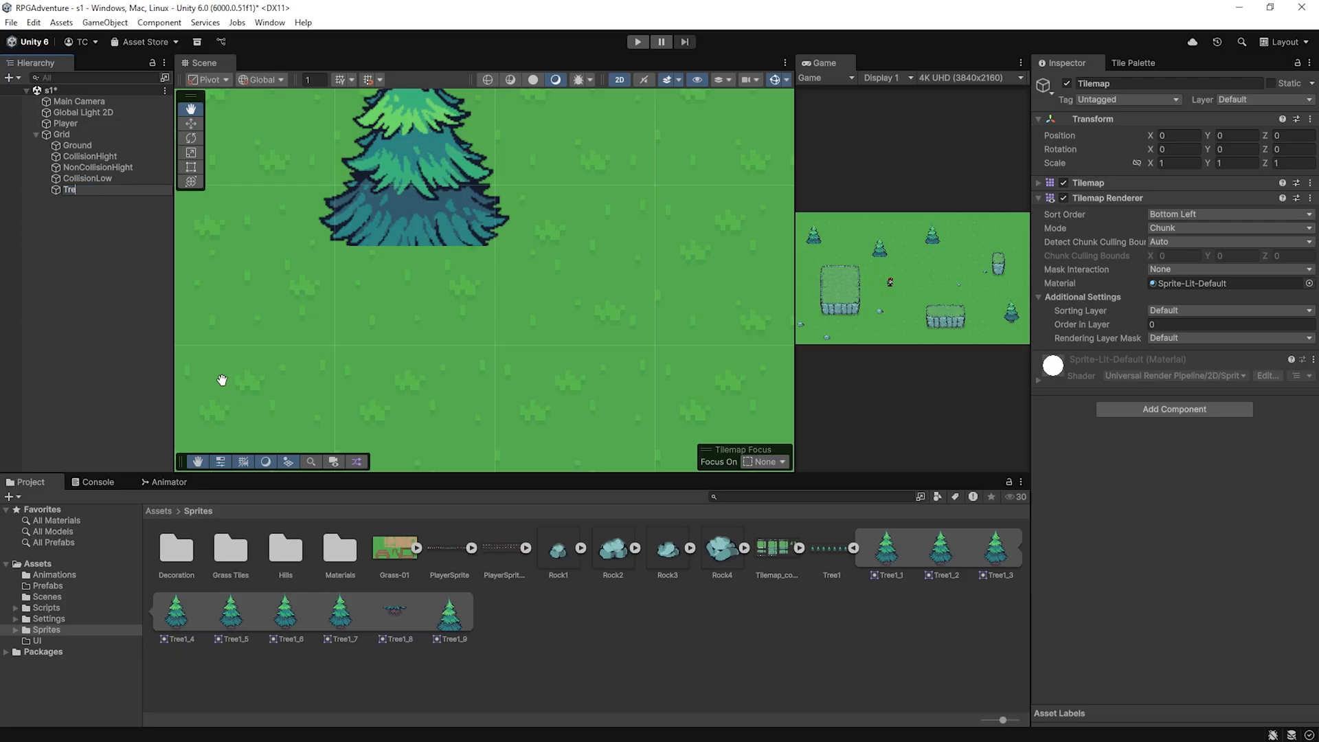
key(Return)
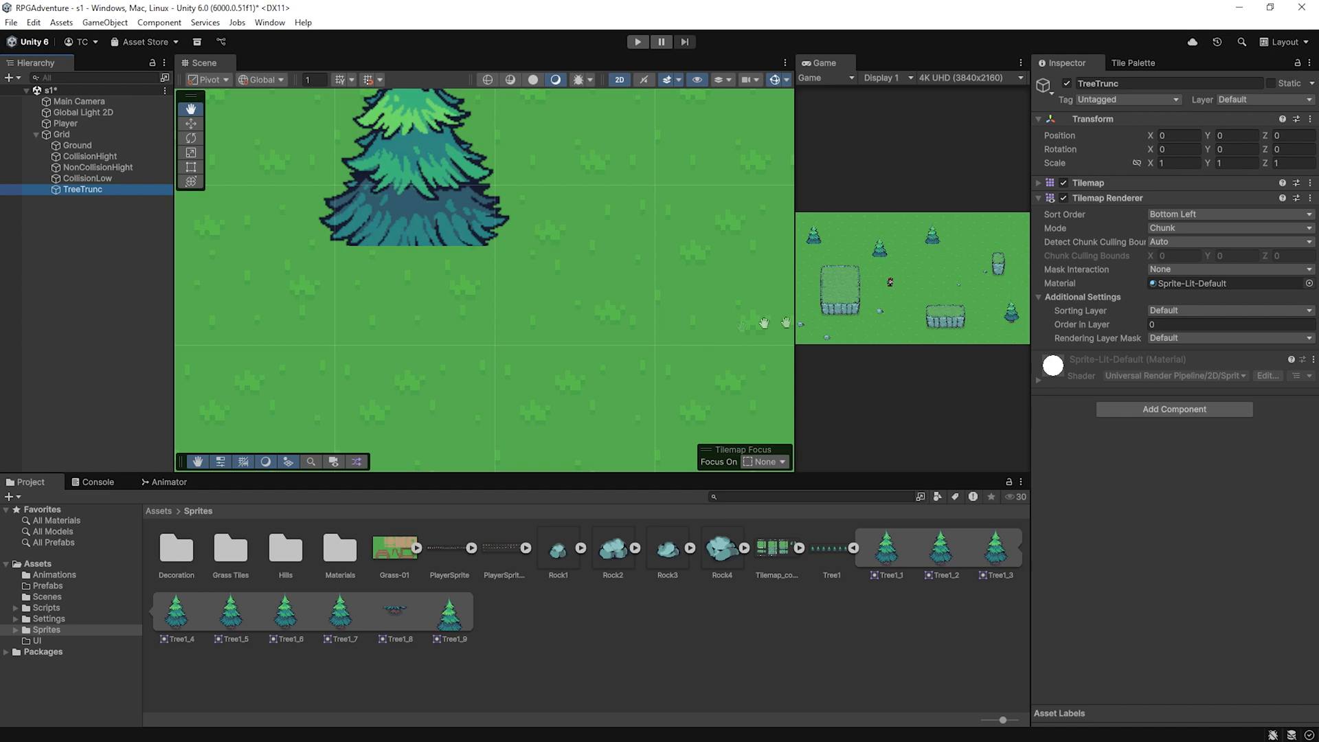
Pick the trunk tile from the Grass palette and paint it beneath the middle tree on the TreeTrunc tilemap
click(1130, 62)
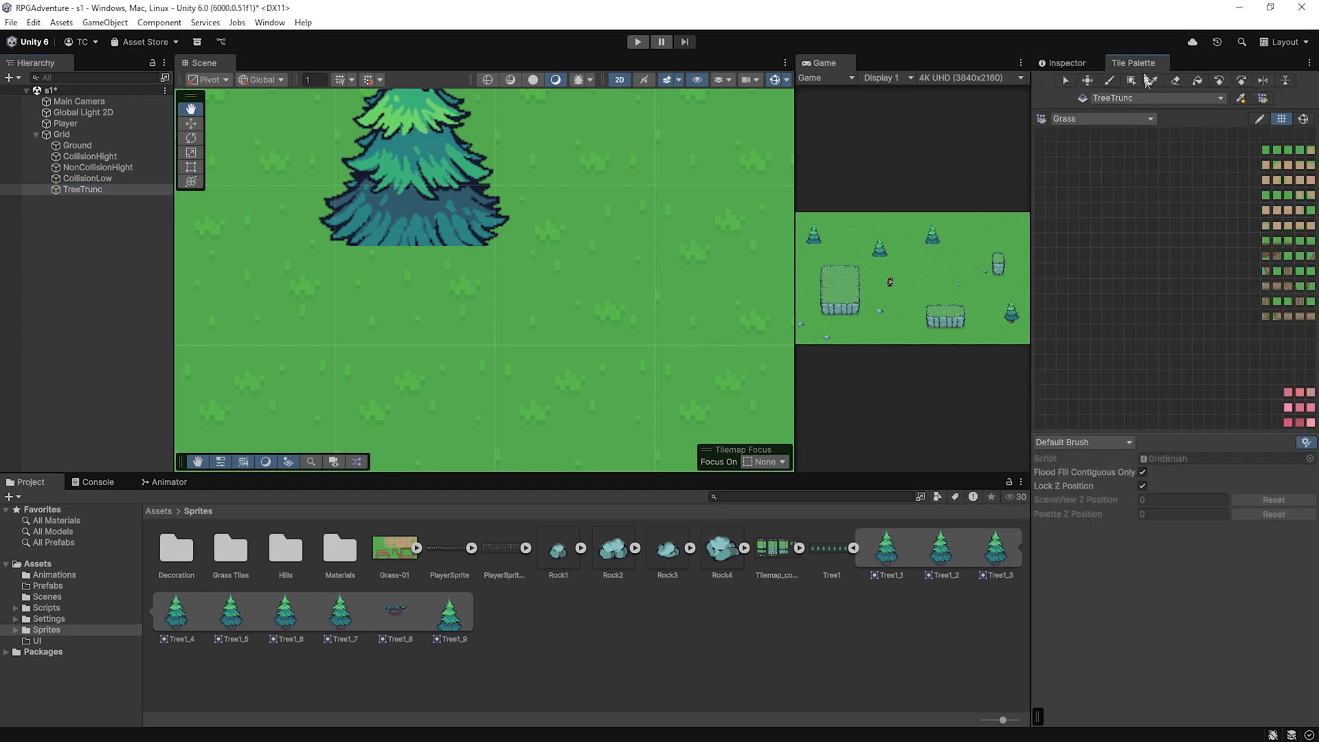
scroll(1244, 254, down, 2)
middle_drag(1244, 254, 1197, 357)
scroll(1134, 289, down, 1)
middle_drag(1189, 217, 1142, 322)
scroll(1158, 300, up, 3)
scroll(1151, 278, up, 3)
scroll(1121, 301, up, 2)
scroll(1121, 298, up, 2)
click(1136, 280)
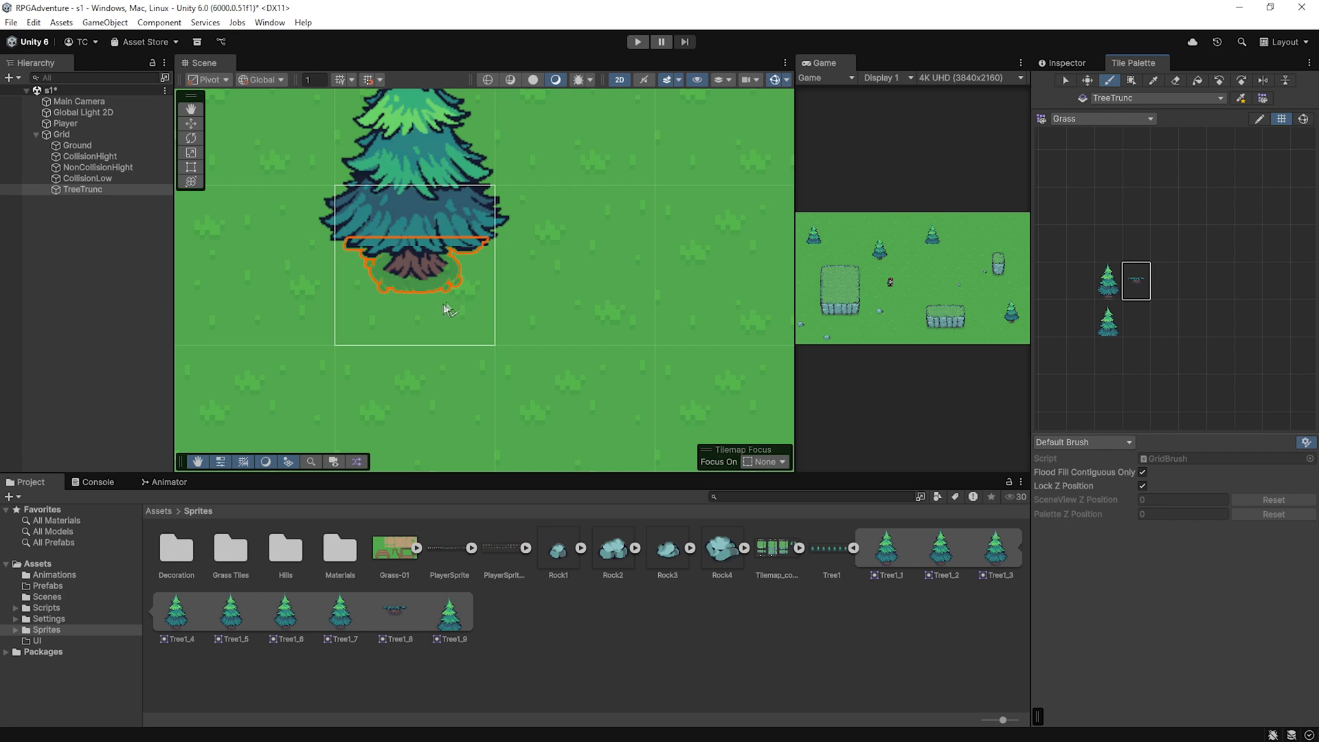
Paint the trunk tile beneath the east and west trees on the TreeTrunc tilemap
scroll(450, 305, down, 5)
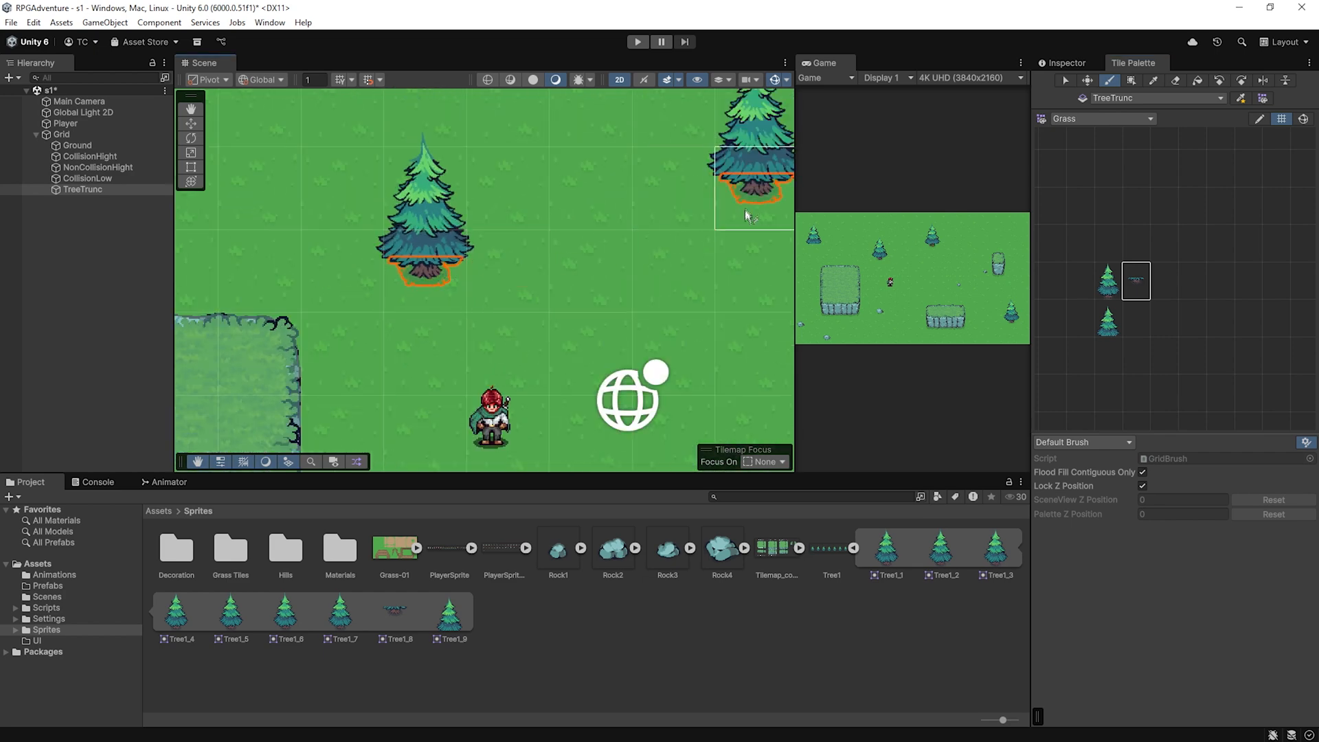
scroll(458, 254, down, 8)
middle_drag(374, 265, 648, 348)
click(429, 299)
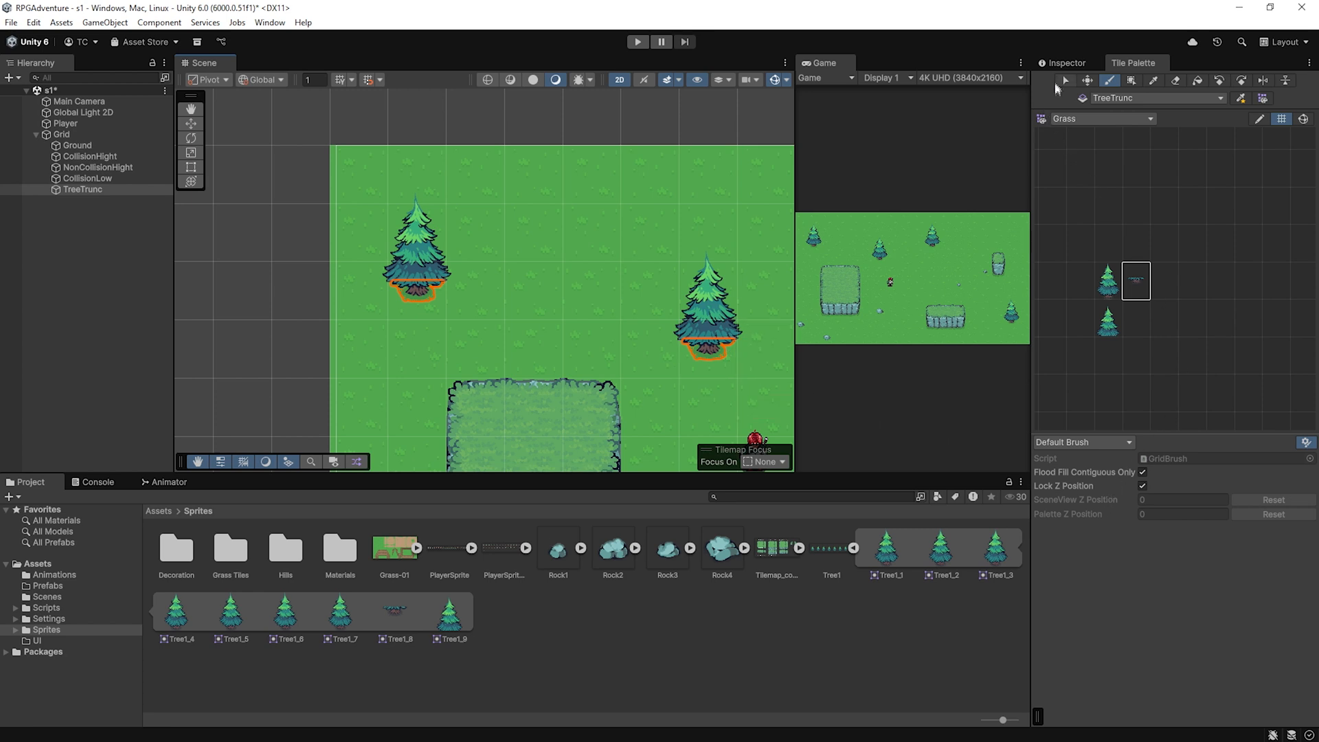
Add a Tilemap Collider 2D component to the TreeTrunc tilemap
click(1060, 63)
click(1174, 409)
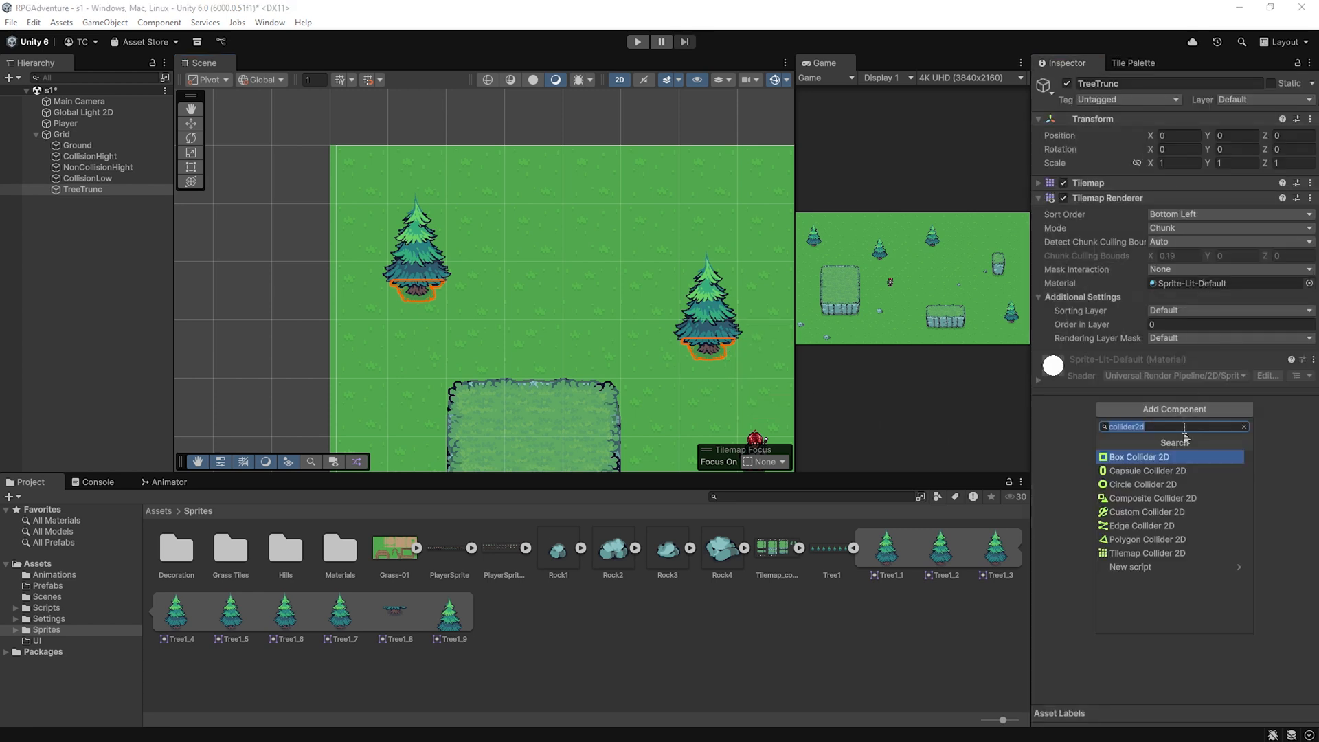
click(1168, 553)
Set the TreeTrunc Tilemap Collider 2D's Y offset to 0.22
click(1213, 472)
text(0.07)
drag(1212, 472, 1217, 471)
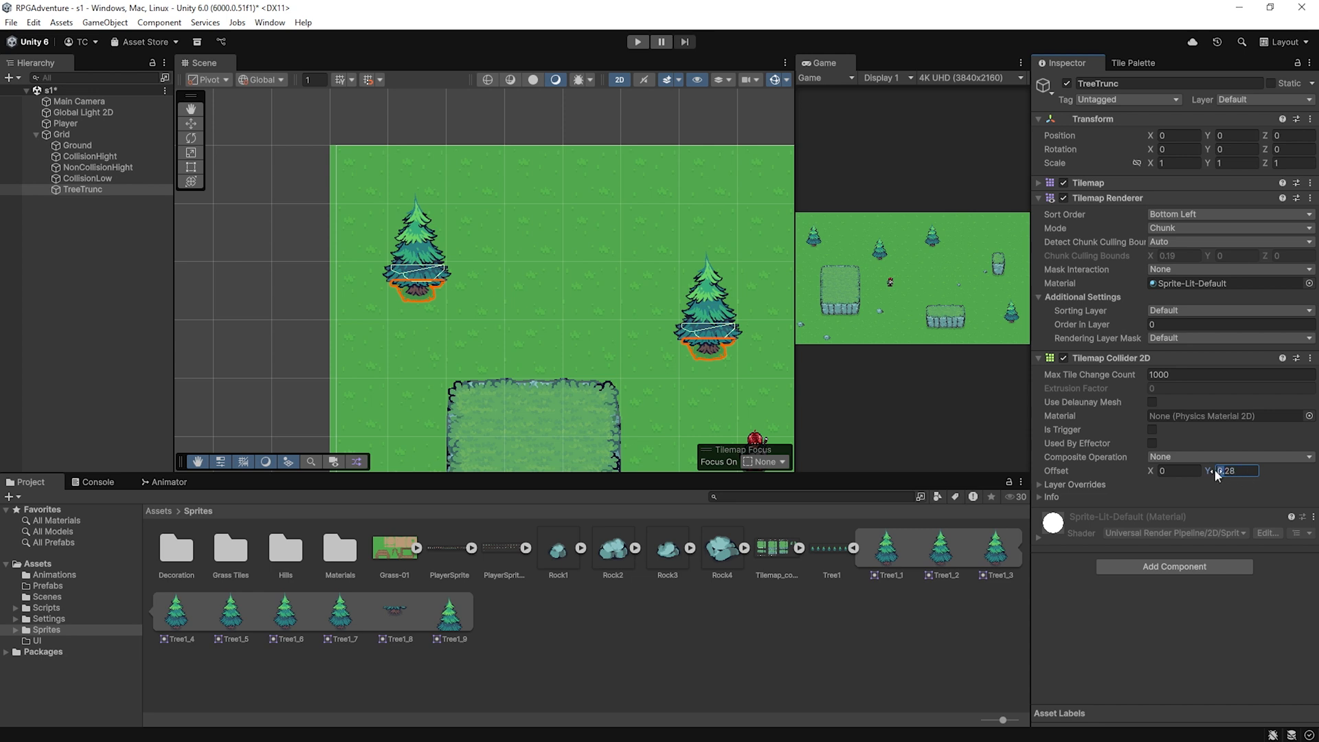
click(1207, 472)
text(0.22)
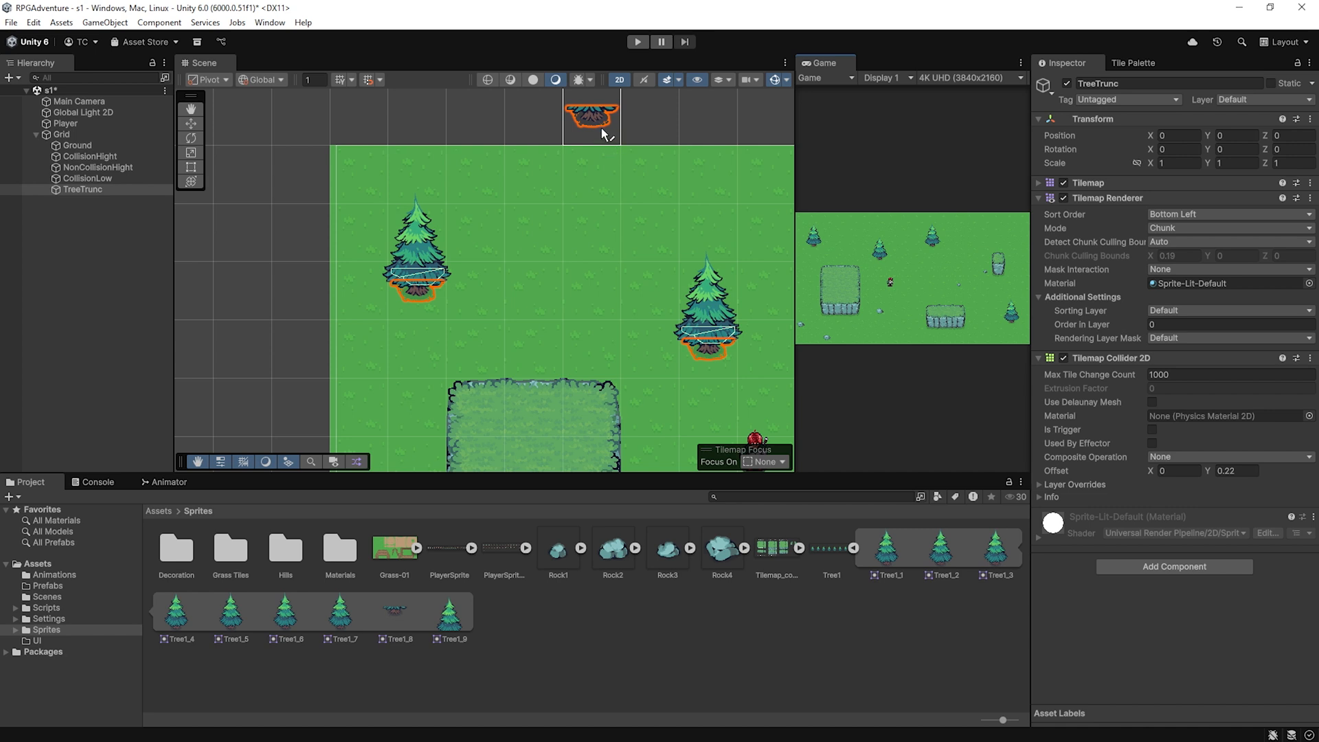
Play-test the scene by walking the player up to a tree to check the trunk collision, and stop the play session
click(637, 42)
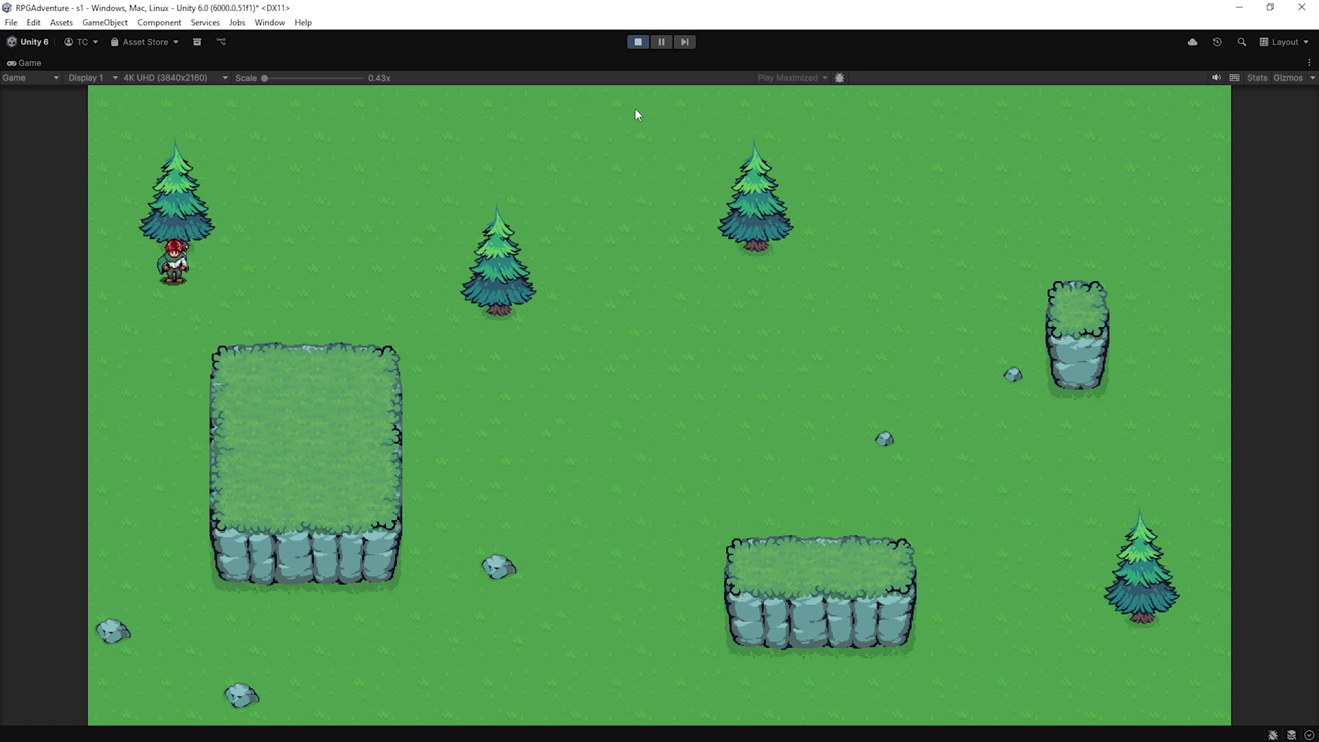
click(637, 42)
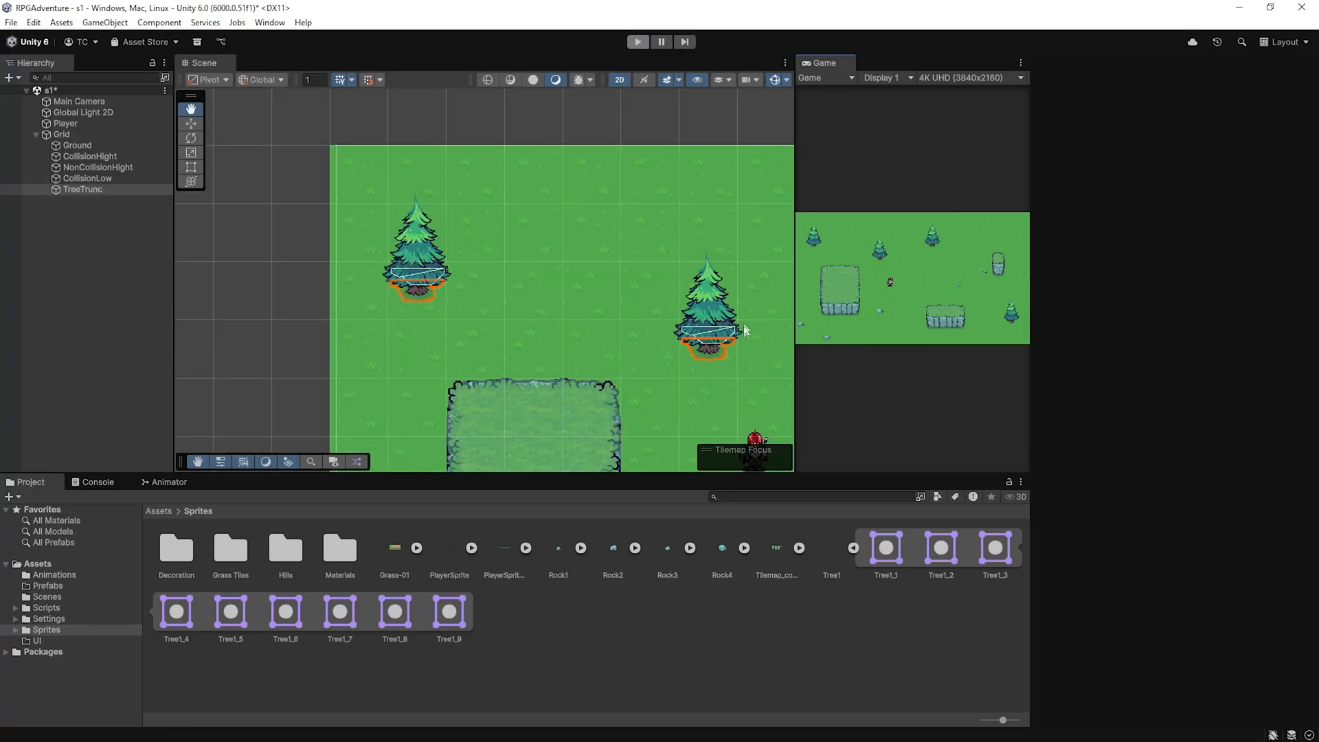
Erase the topmost tile row of the west hill and the tall middle hill from the CollisionHight tilemap
click(100, 180)
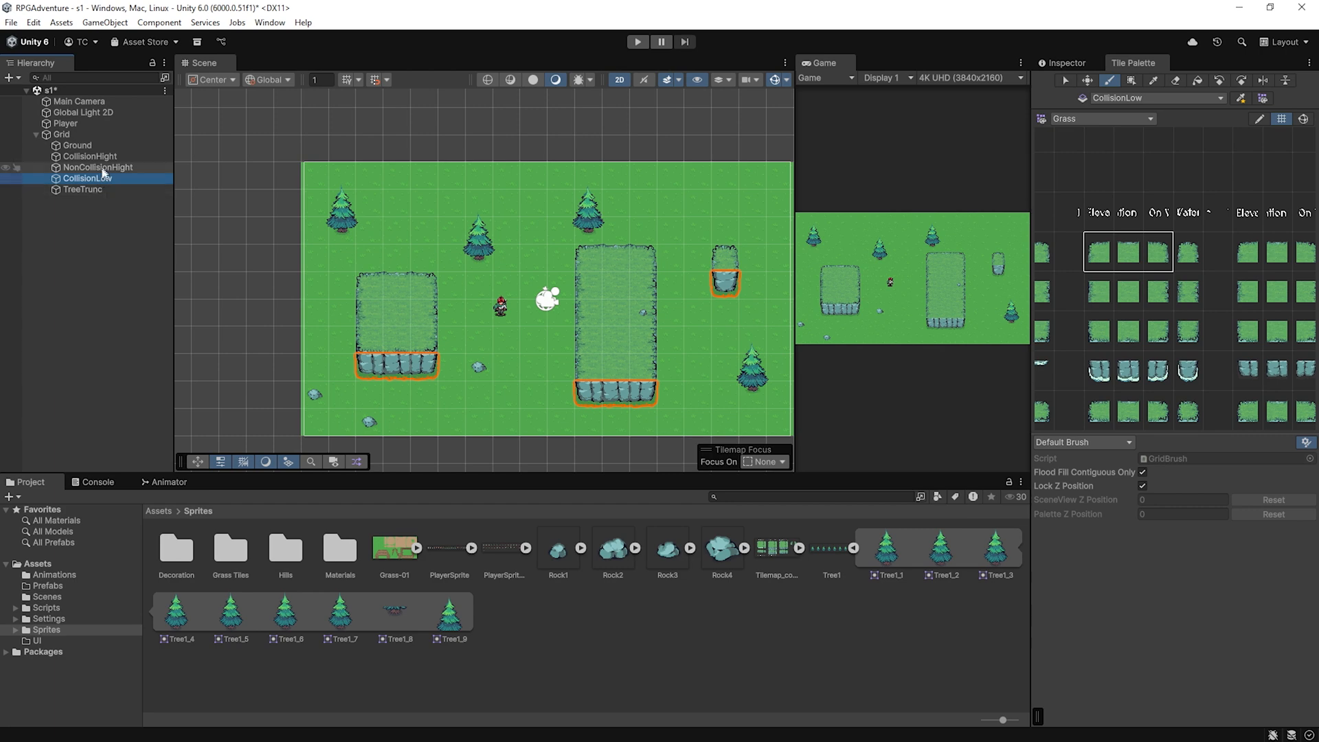
click(93, 157)
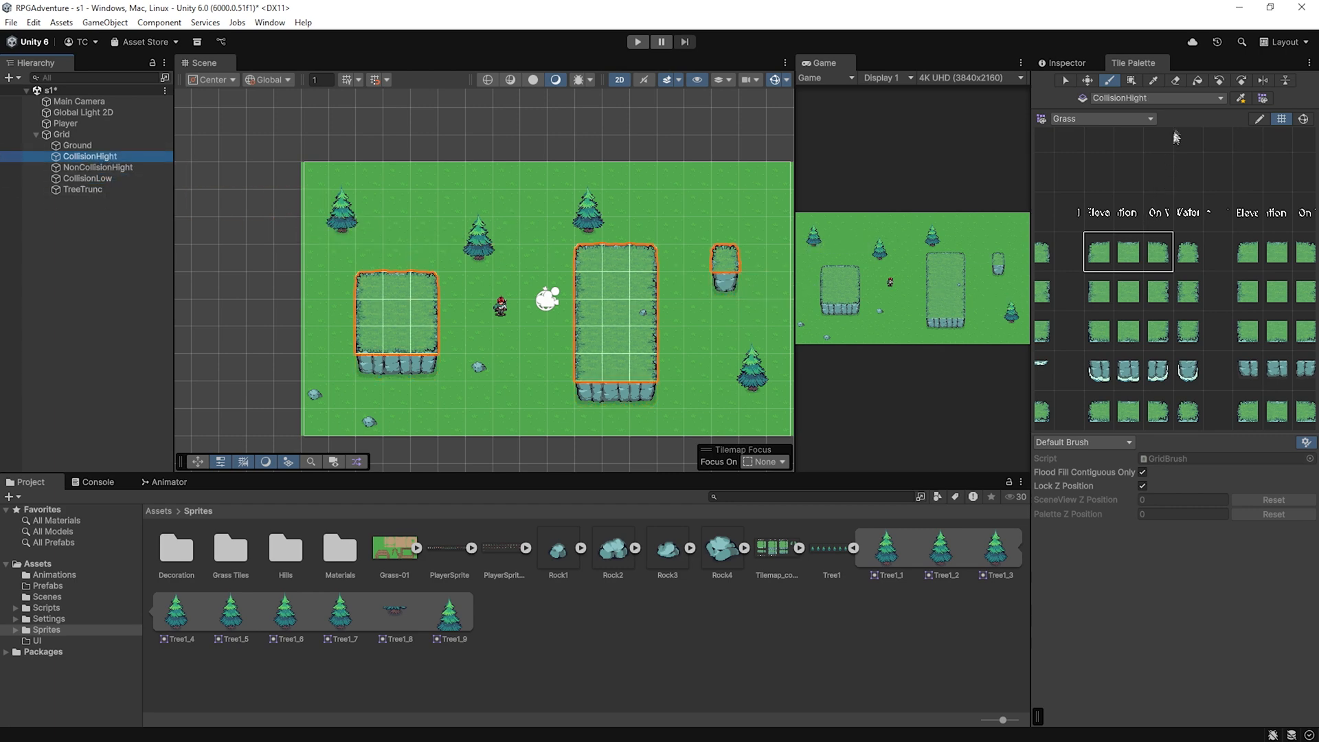
click(1175, 80)
click(643, 258)
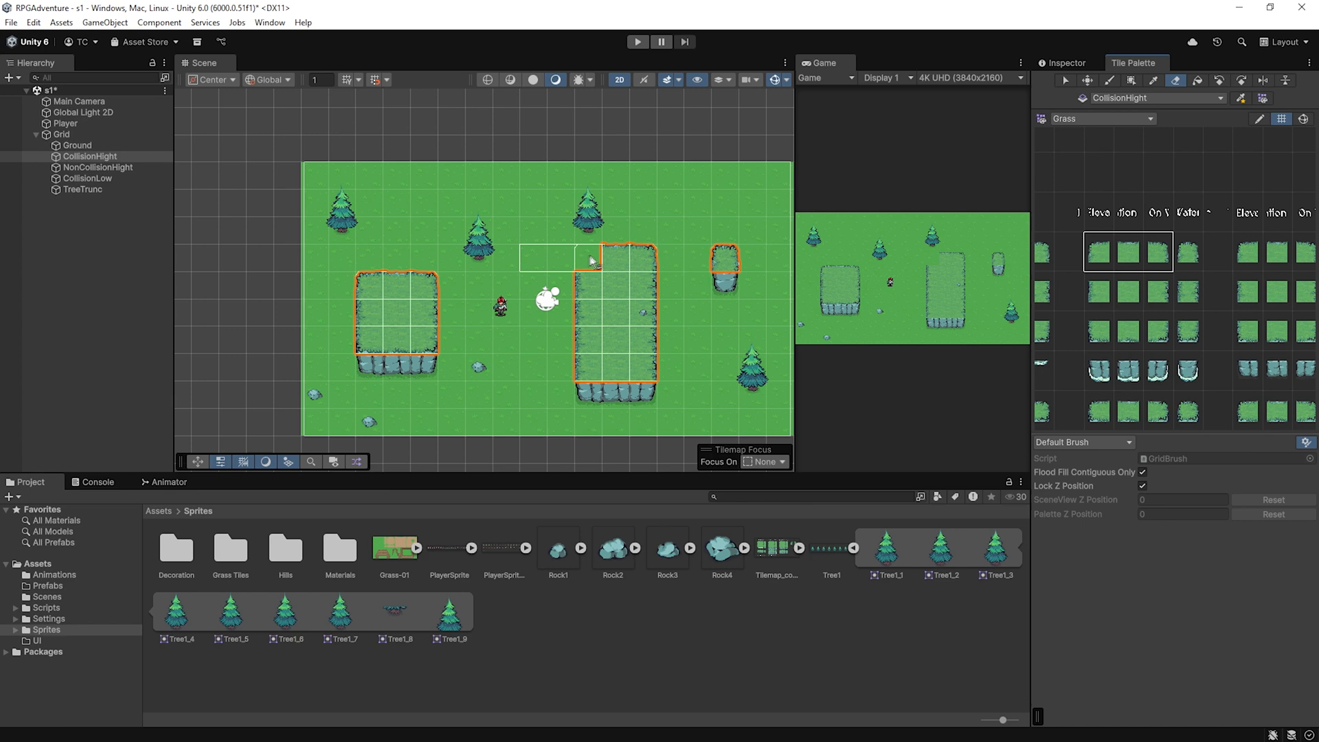
click(424, 284)
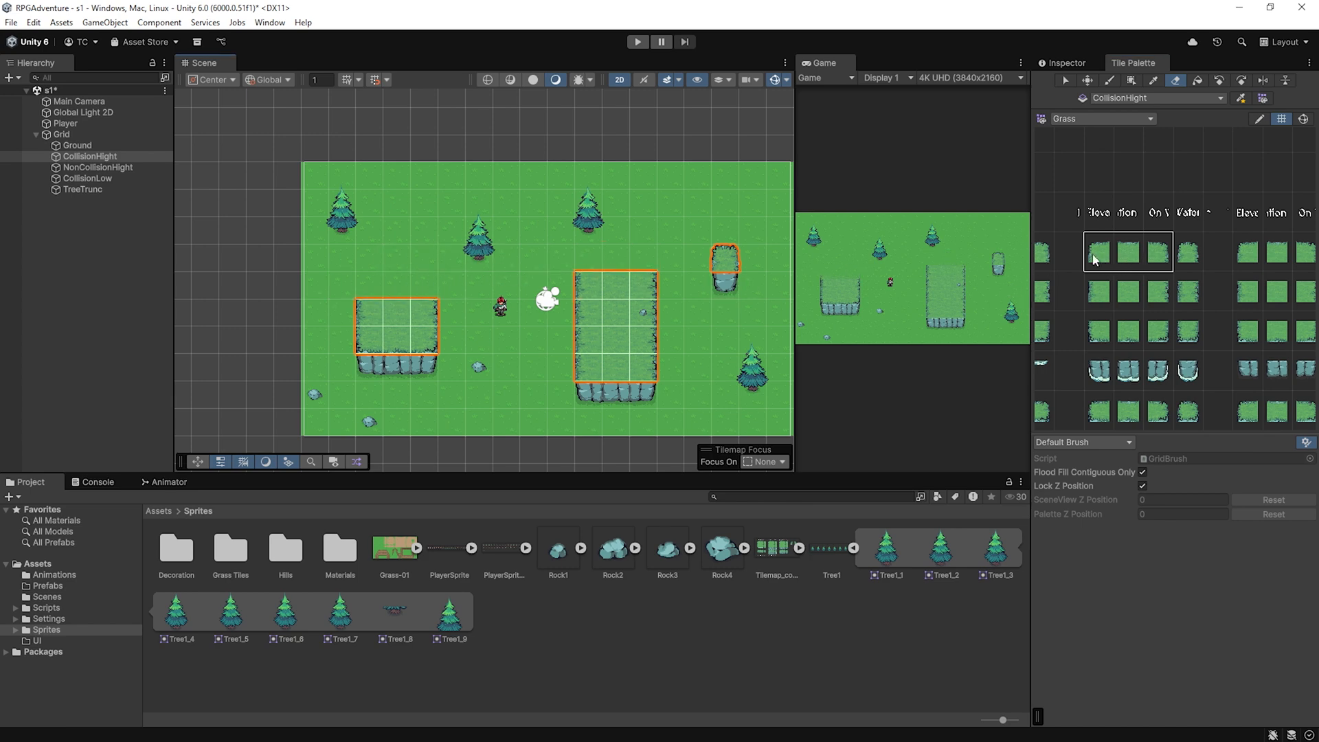
Paint the three-tile elevated grass top edge onto the west hill and the tall middle hill on the NonCollisionHight tilemap
click(103, 167)
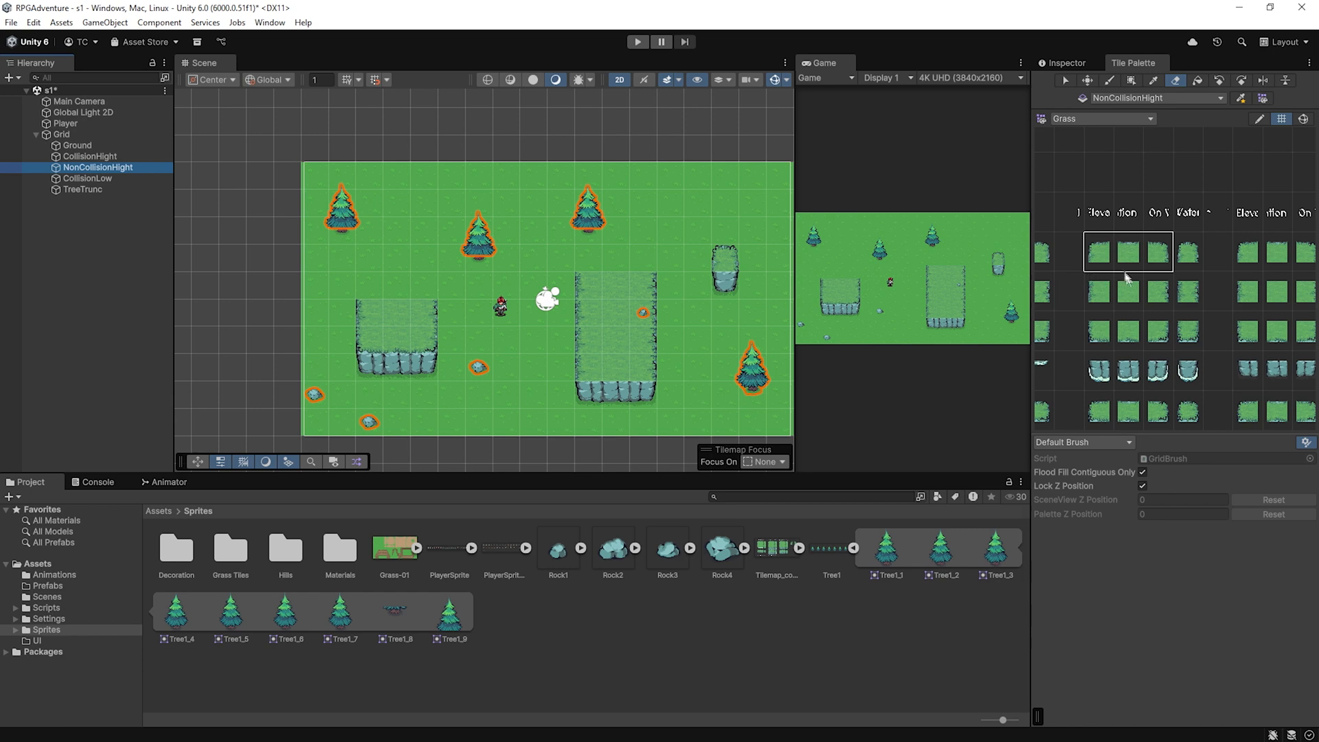
drag(1100, 256, 1159, 255)
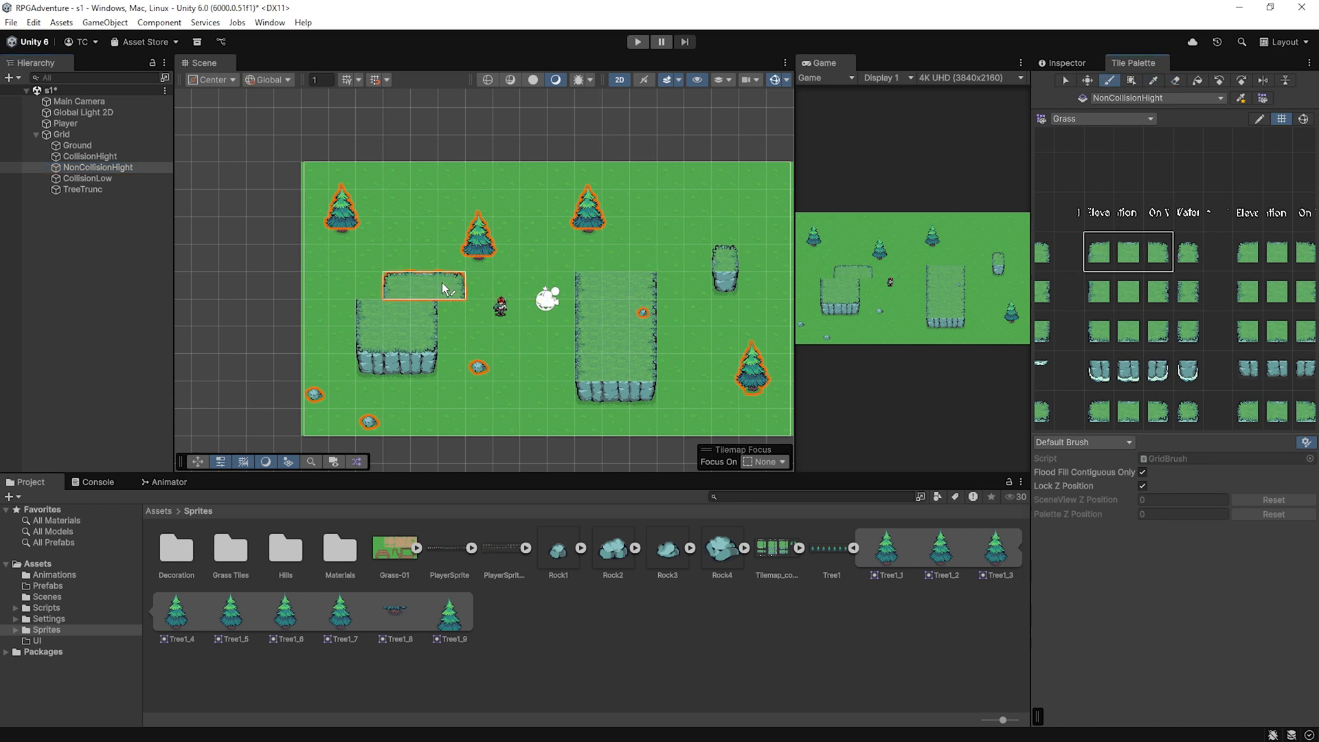
click(432, 286)
click(649, 258)
Play-test the scene by walking the player around the hills' upper edges and the trees, and stop the play session
click(637, 42)
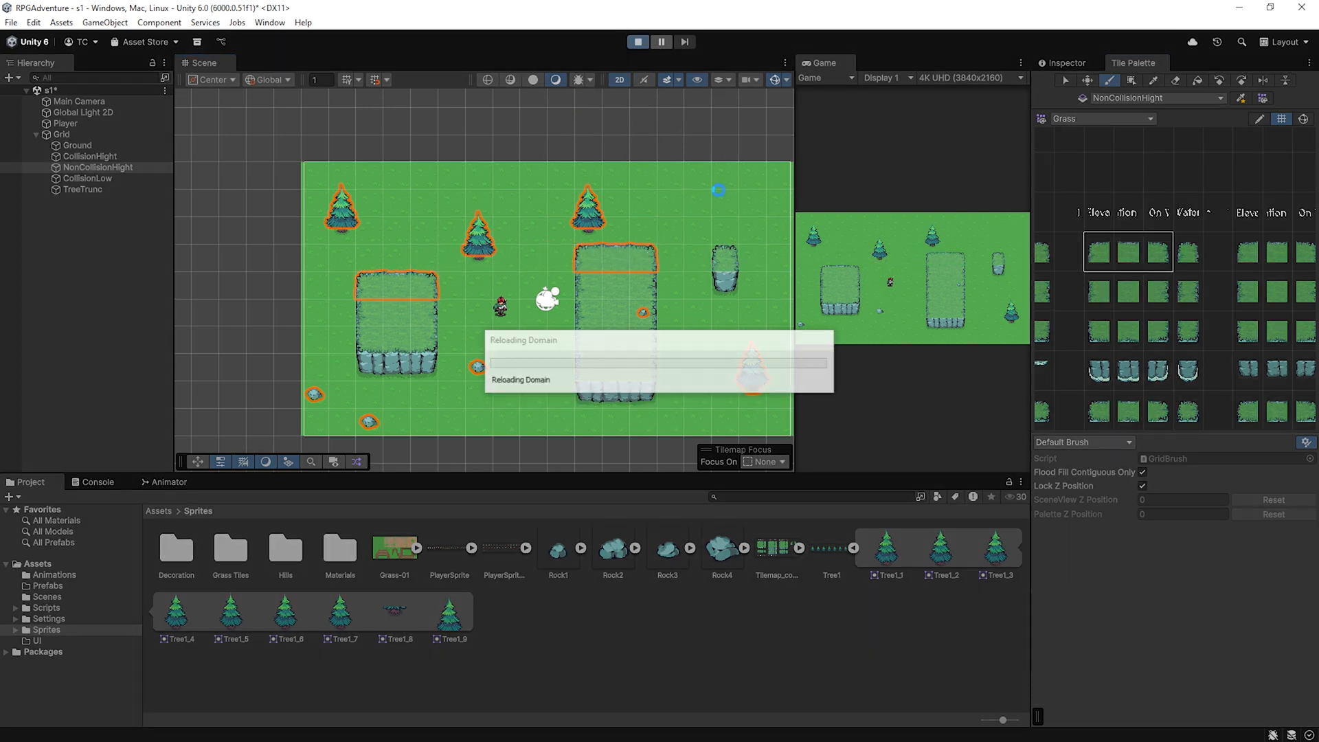
key(Down)
key(Left)
key(Up)
key(Left)
key(Up)
key(Right)
key(Down)
key(Left)
key(Right)
key(Right)
key(Up)
key(Right)
key(Up)
key(Right)
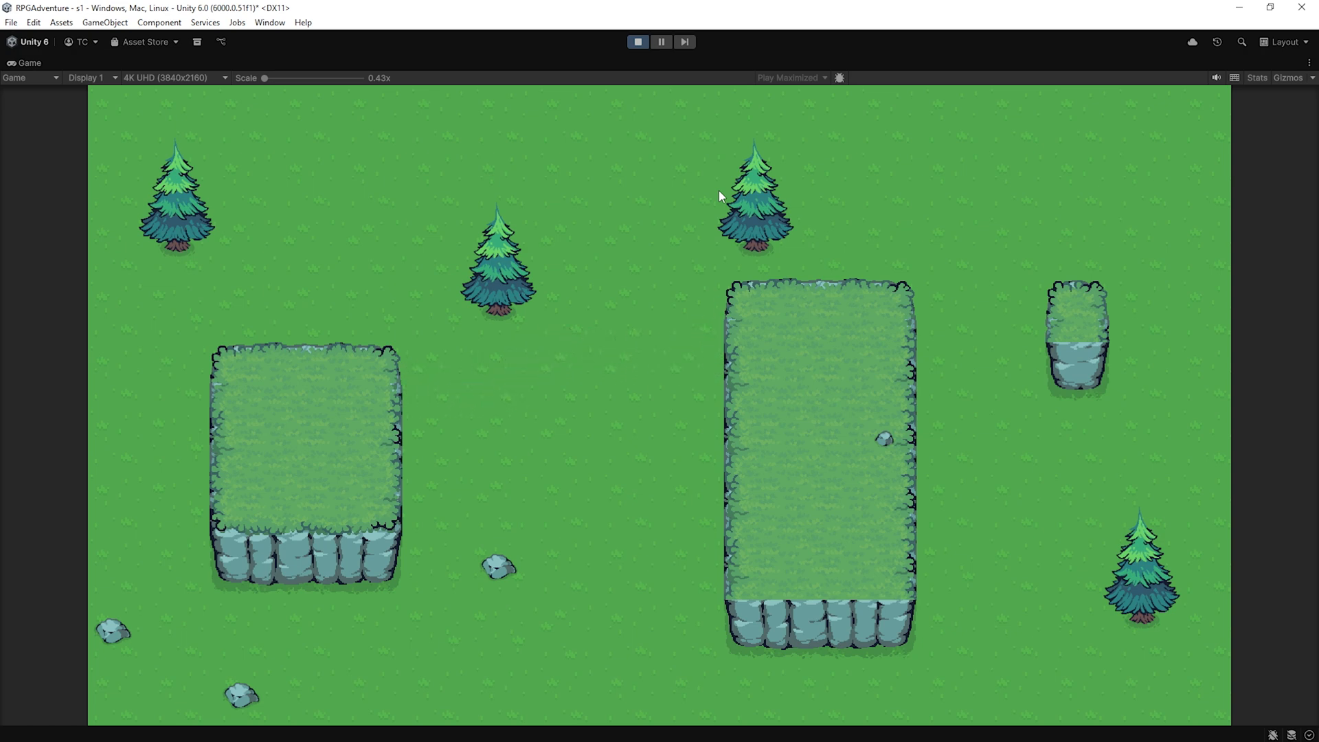
key(Up)
key(Down)
key(Right)
key(Down)
key(Right)
key(Down)
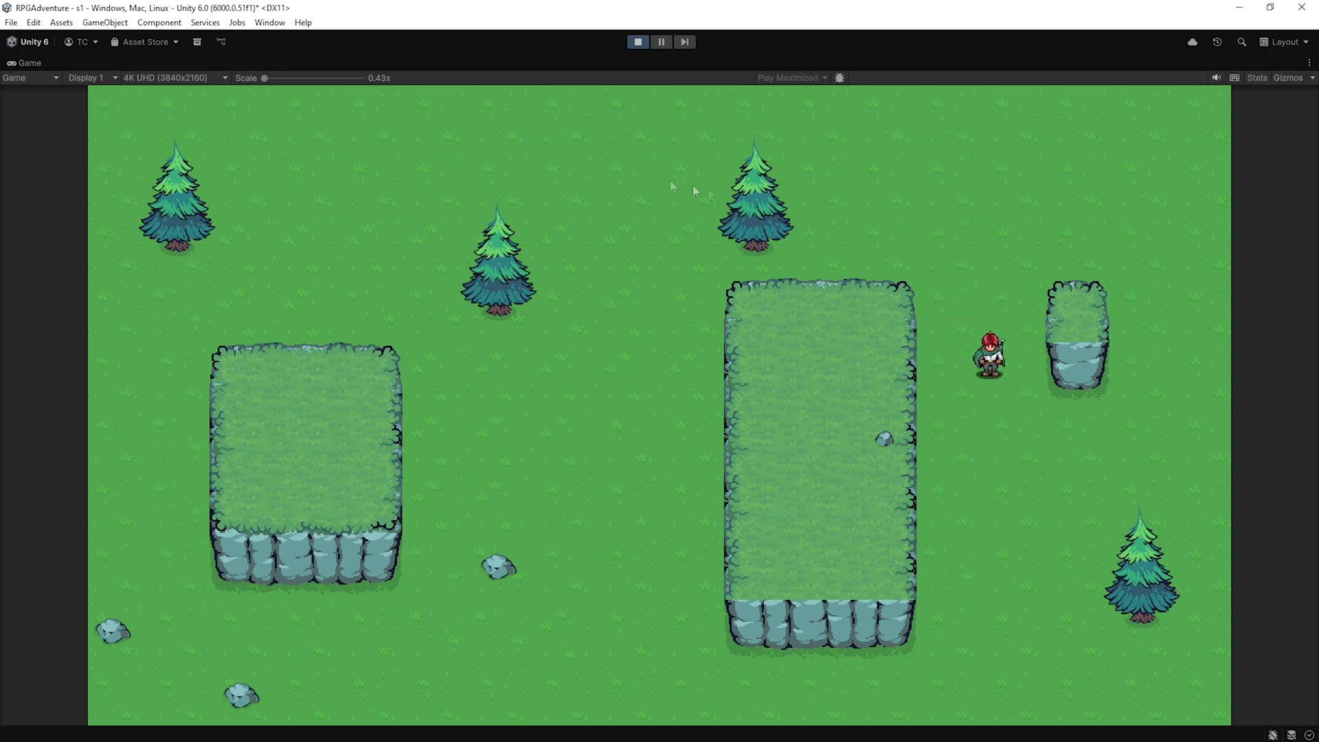
click(637, 42)
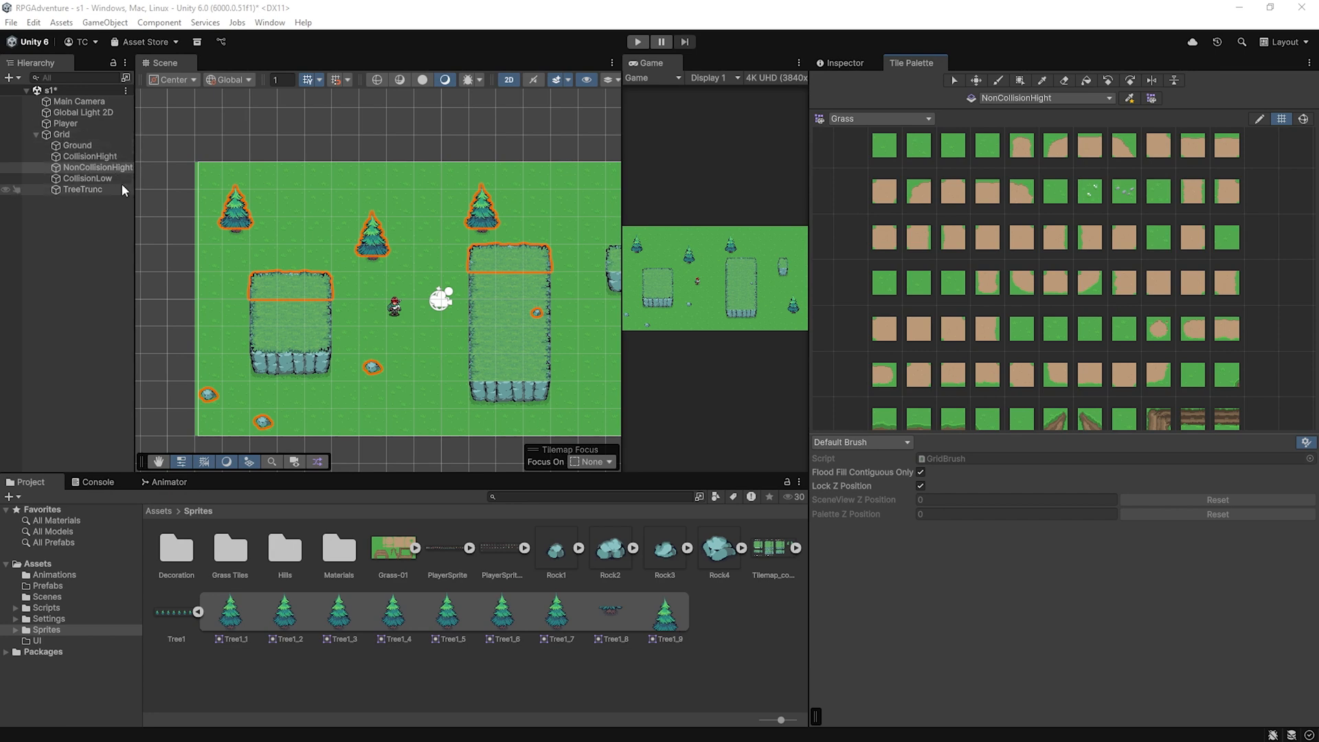
Create a rectangular tilemap under Grid and name it NonCollisionLow
right_click(69, 134)
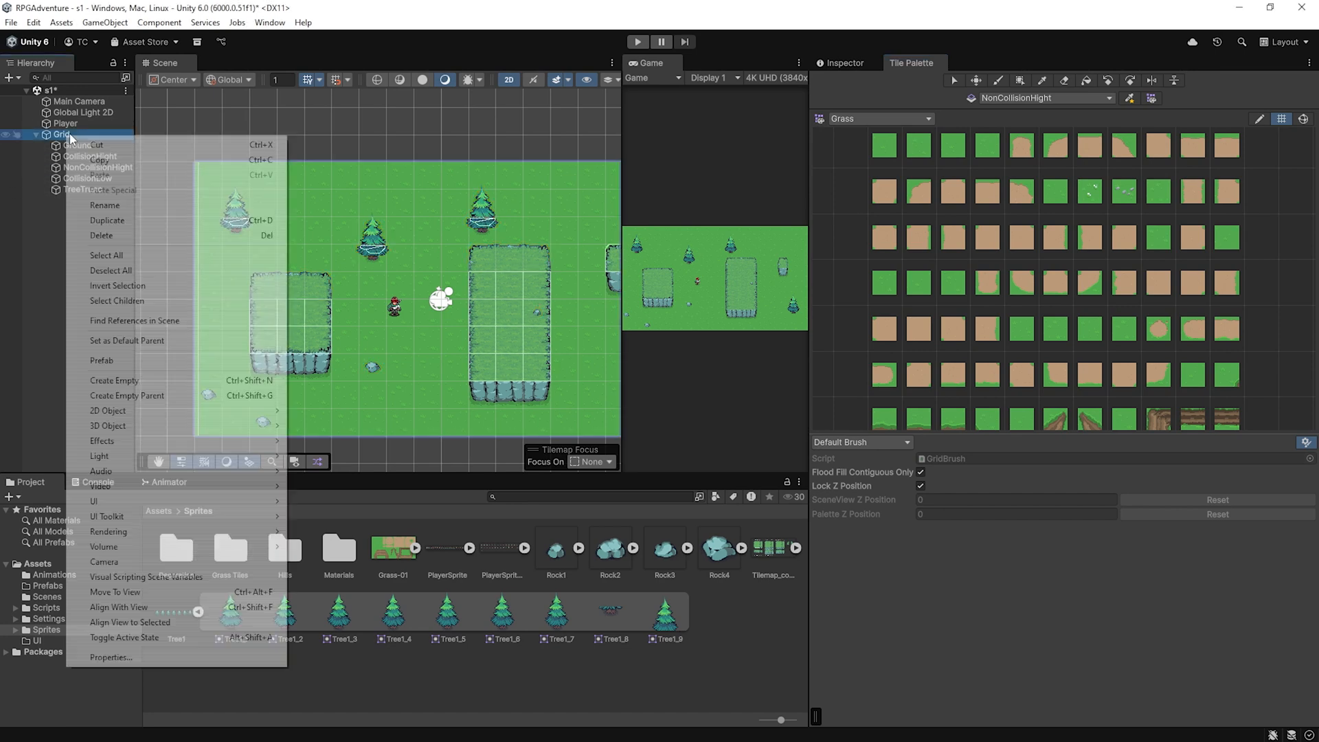
mouse_move(215, 412)
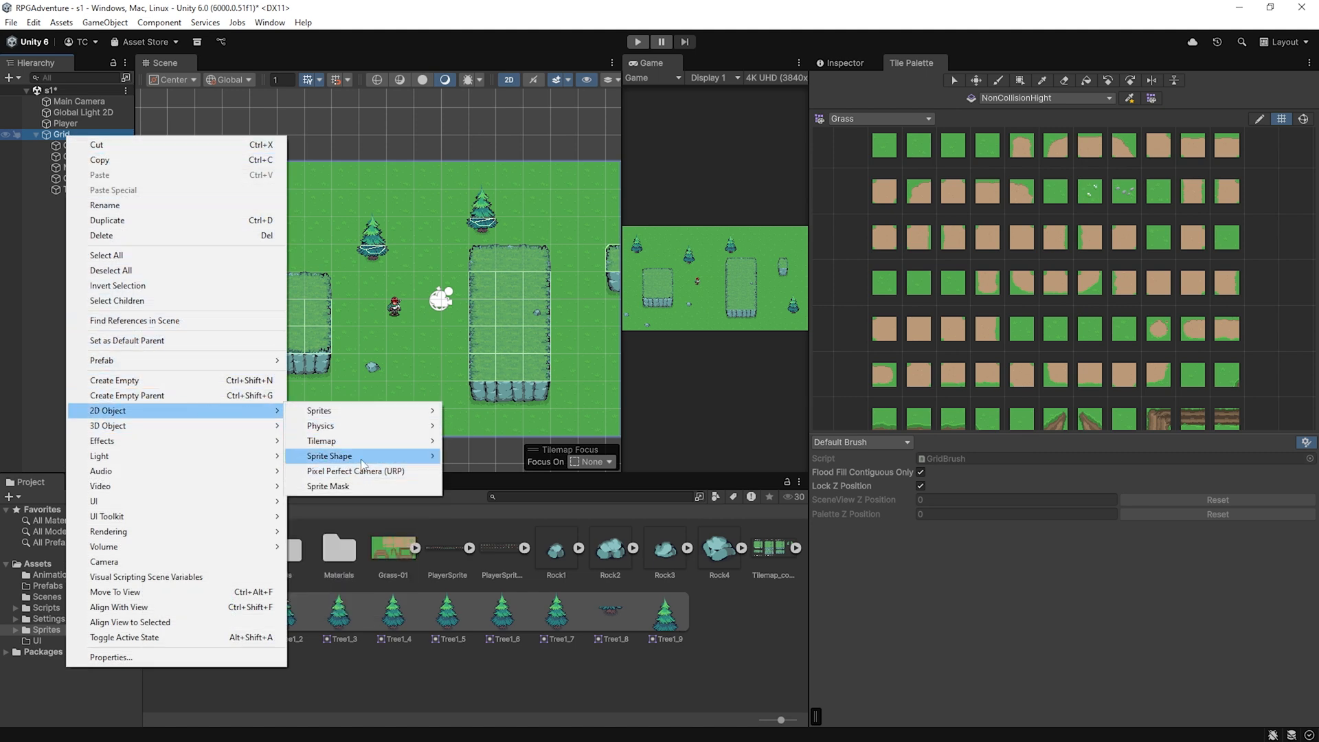
mouse_move(367, 444)
click(474, 443)
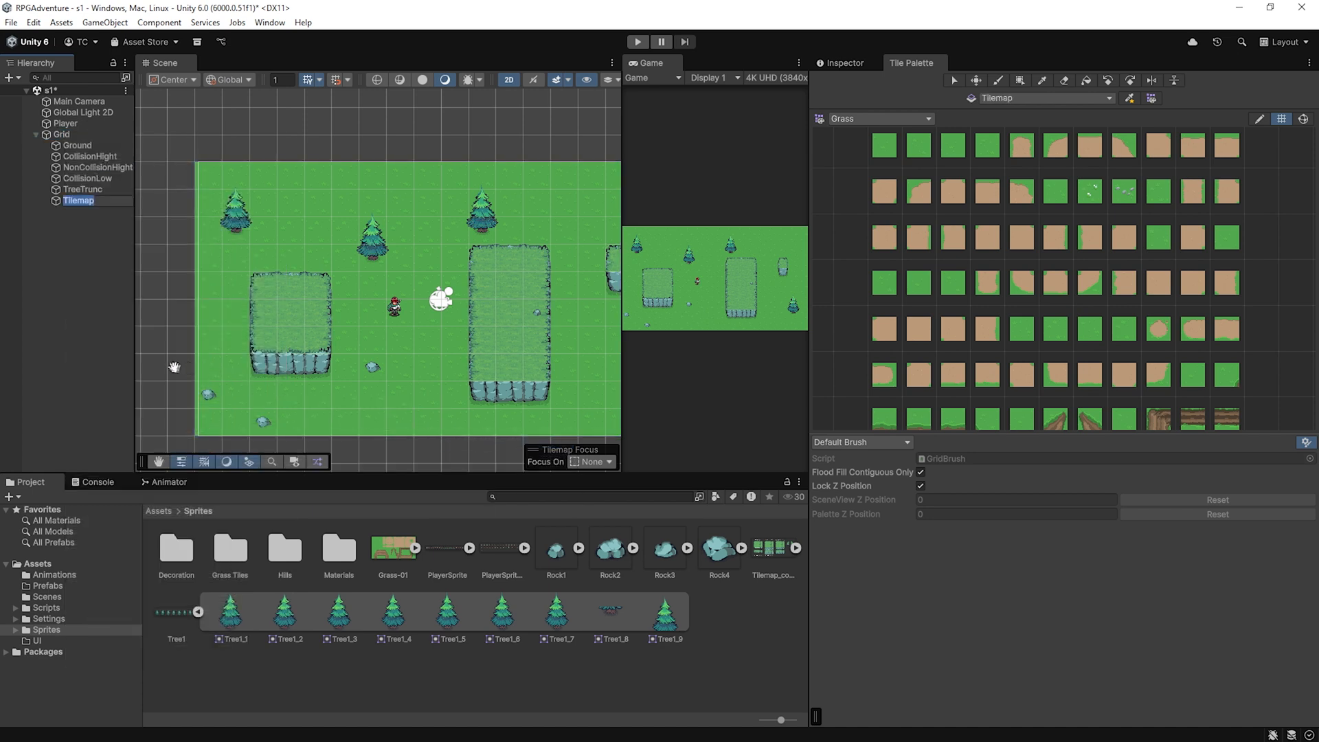
text(N)
key(Return)
Paint three straight vertical dirt path tiles down from the map's north edge, ending in a curve tile turning east, on NonCollisionLow
scroll(450, 222, up, 1)
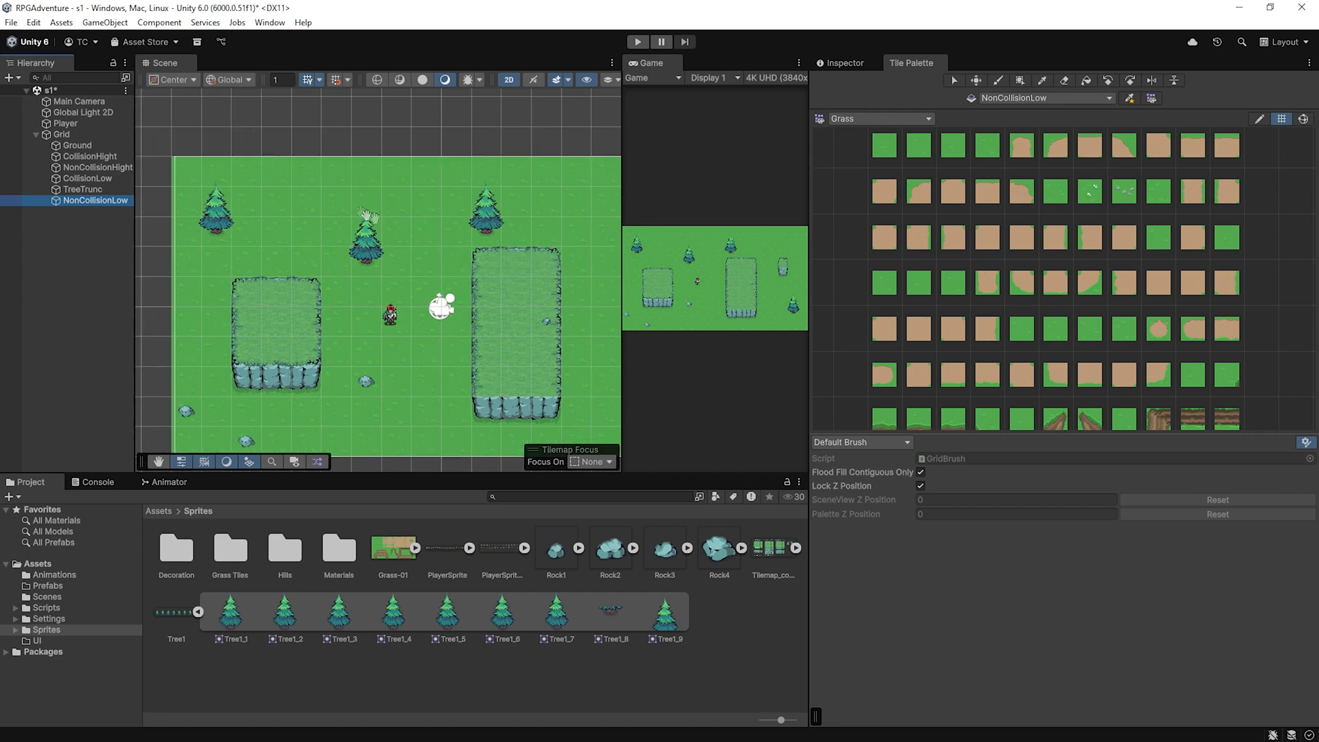
scroll(385, 194, up, 4)
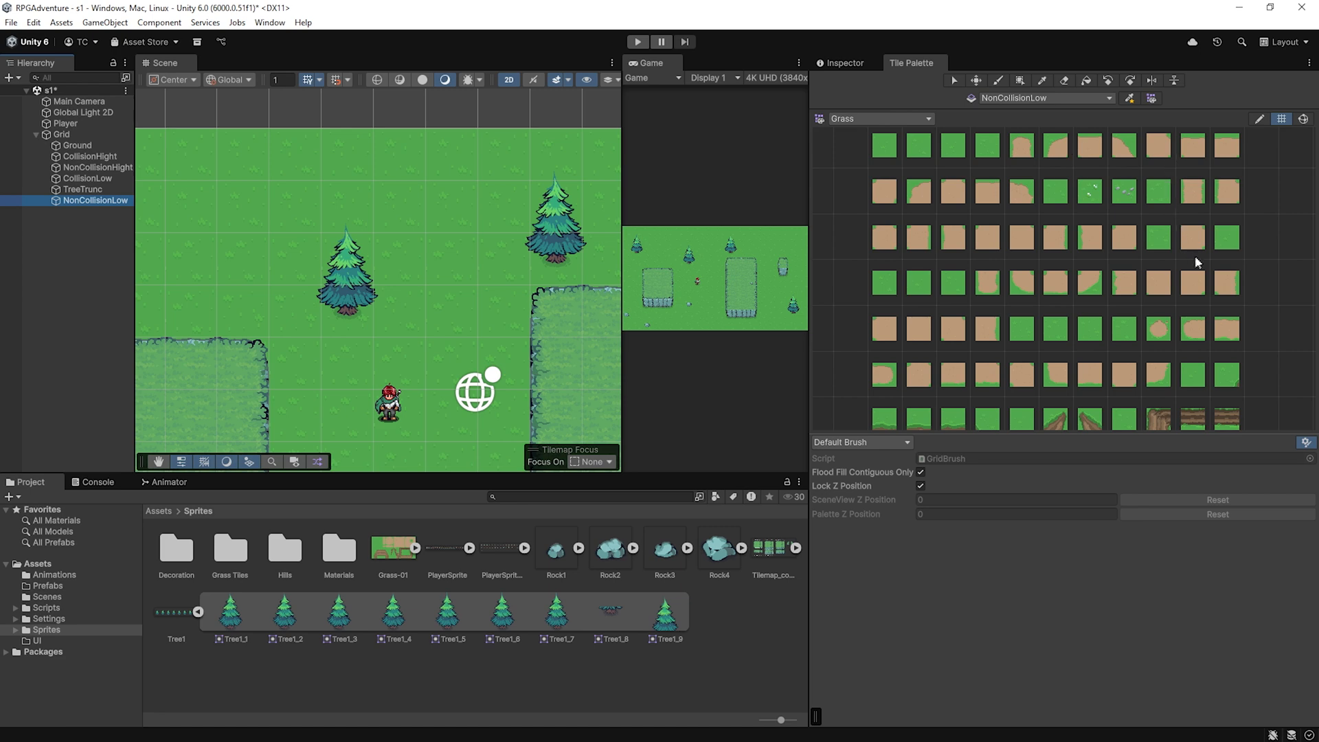
click(1200, 192)
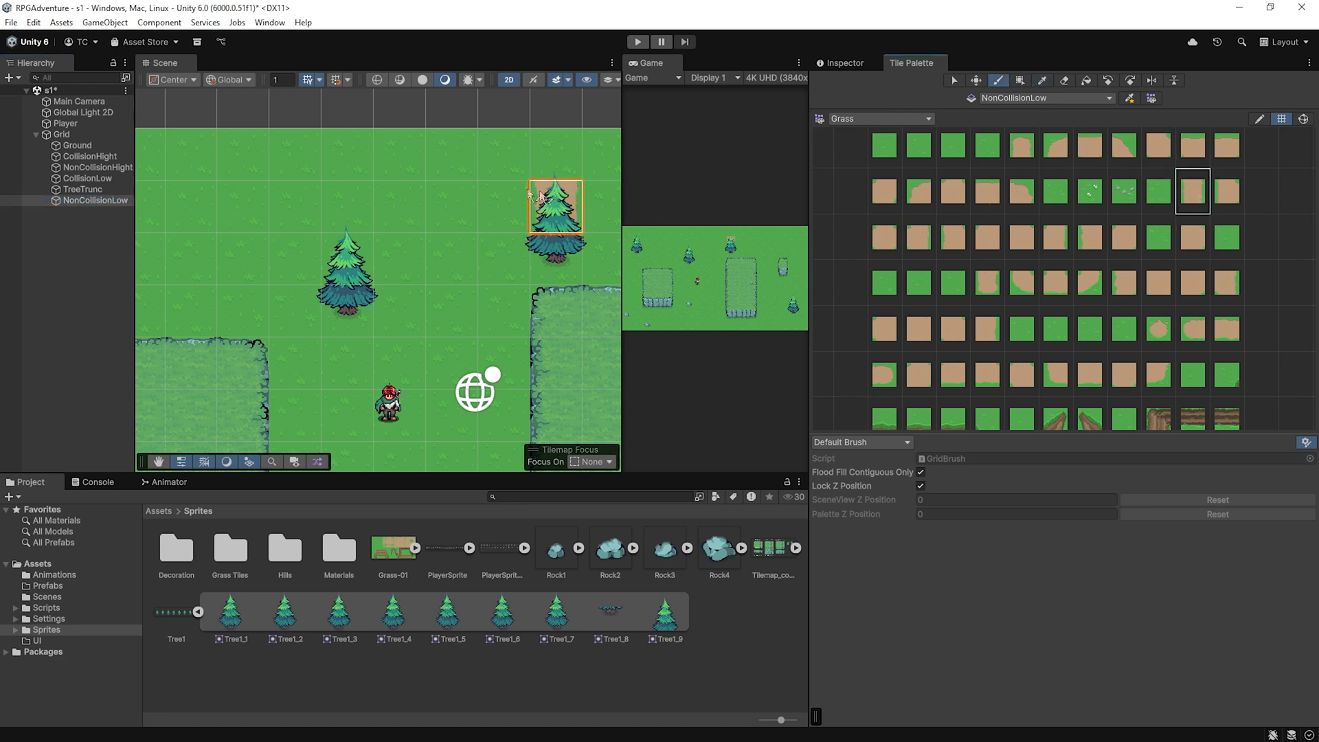
click(416, 152)
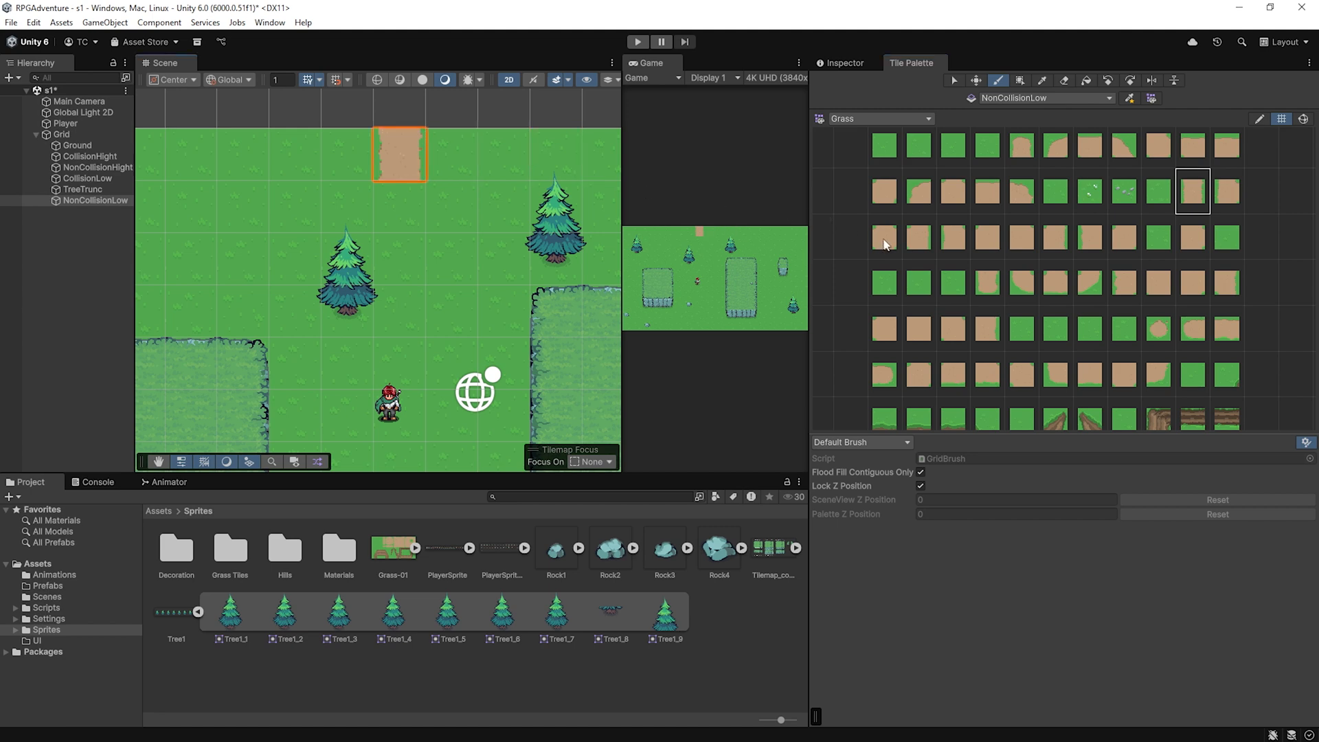
click(405, 199)
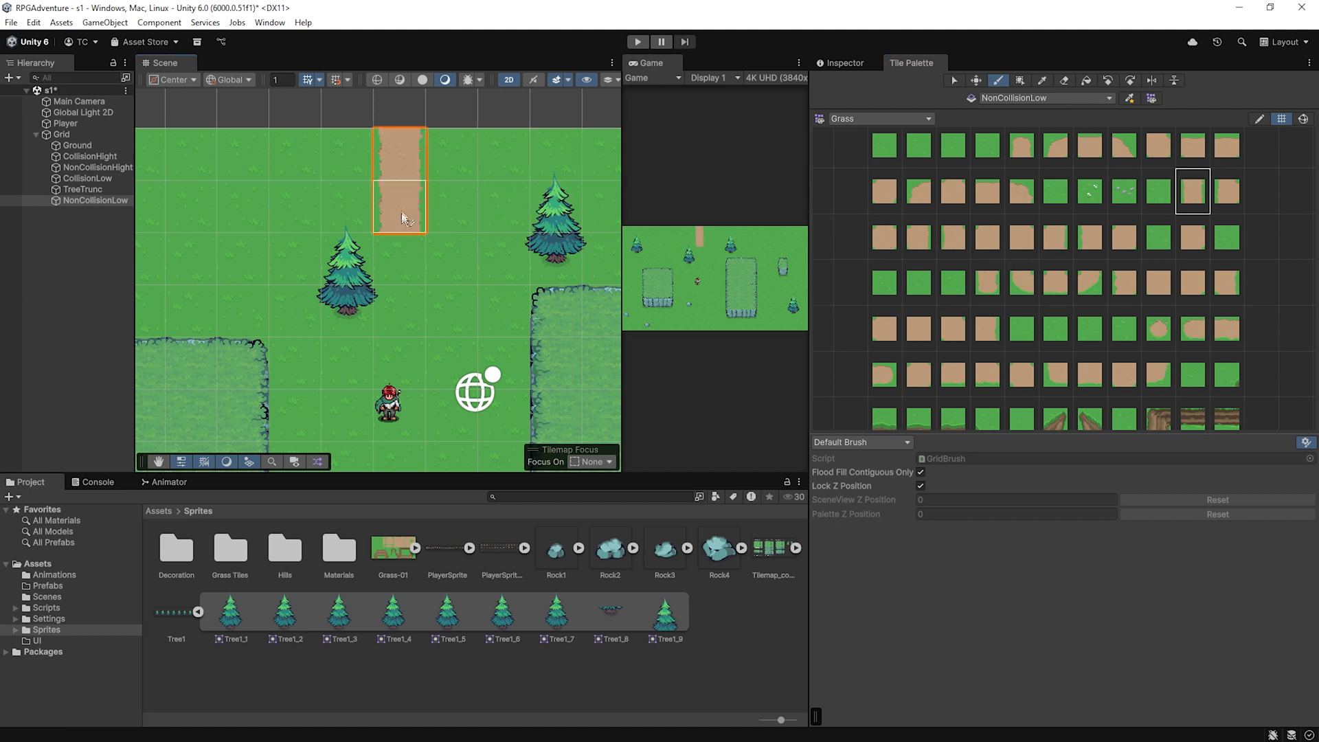
click(397, 250)
click(1010, 287)
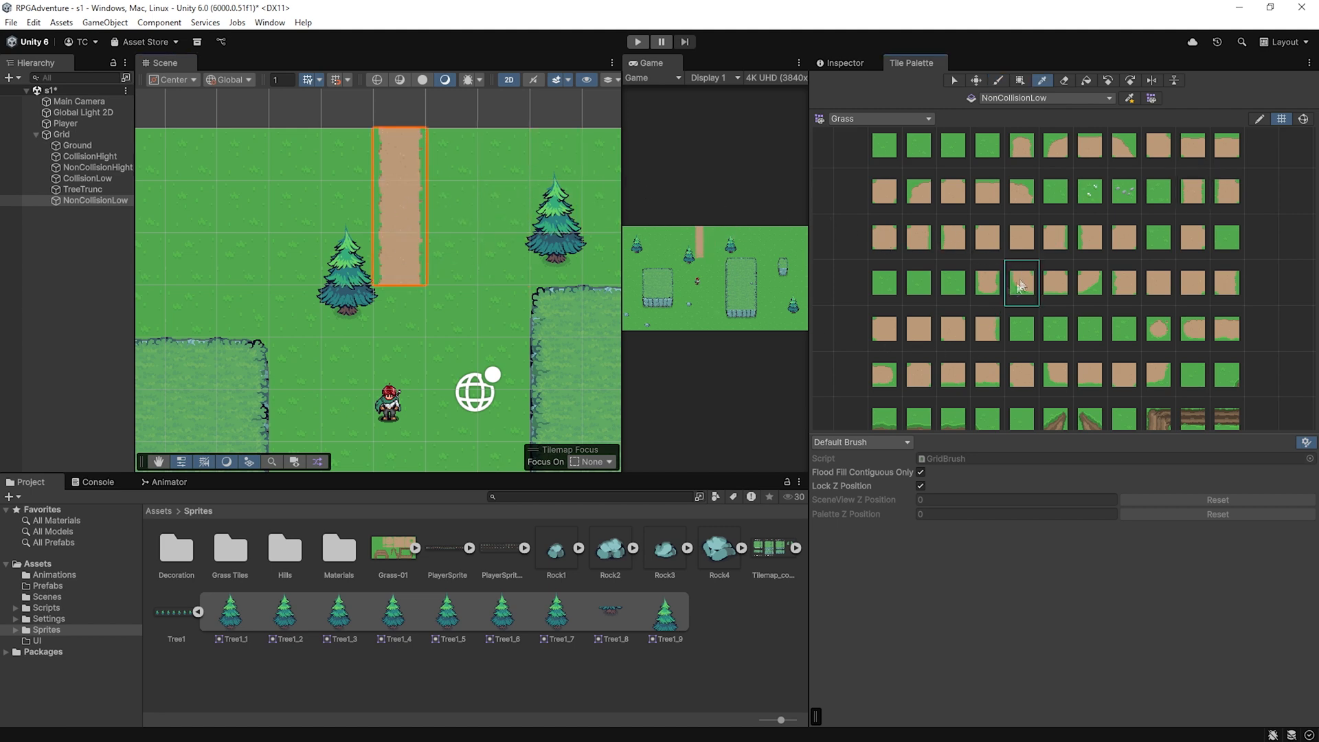
click(397, 306)
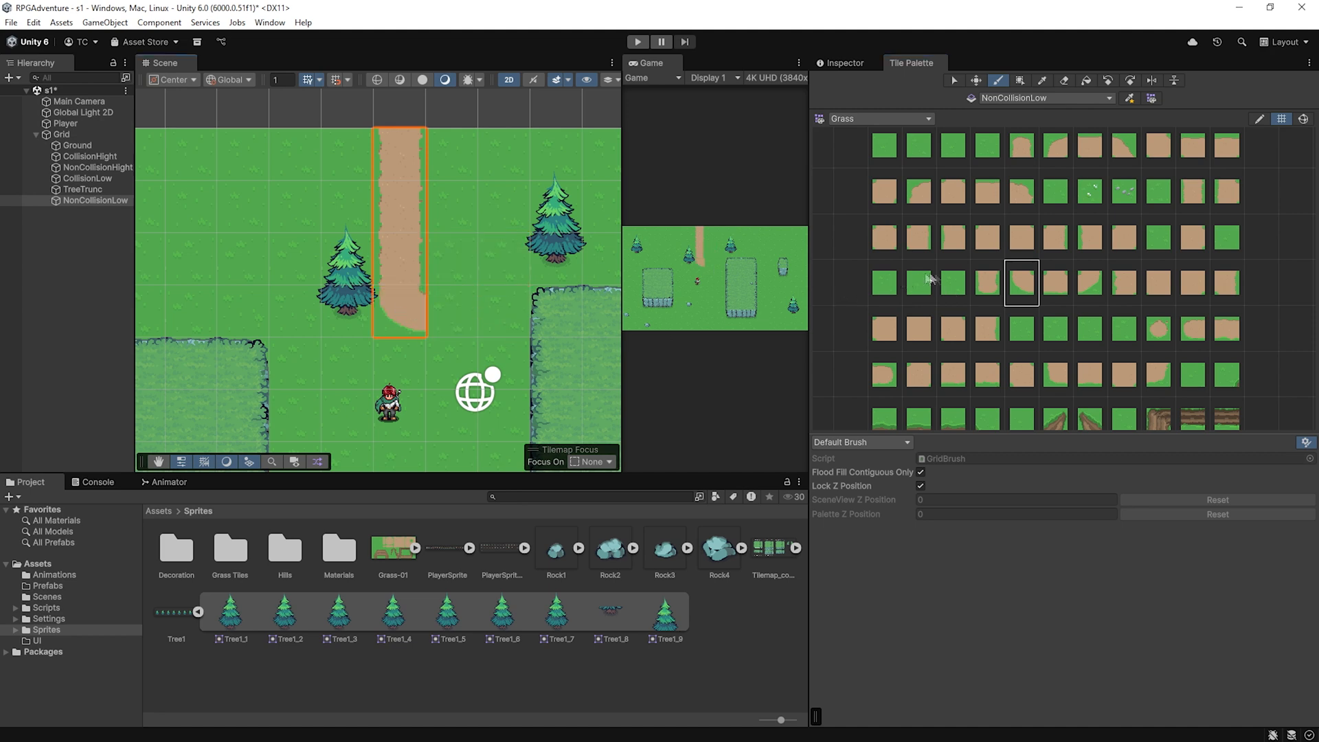
click(1085, 288)
click(445, 302)
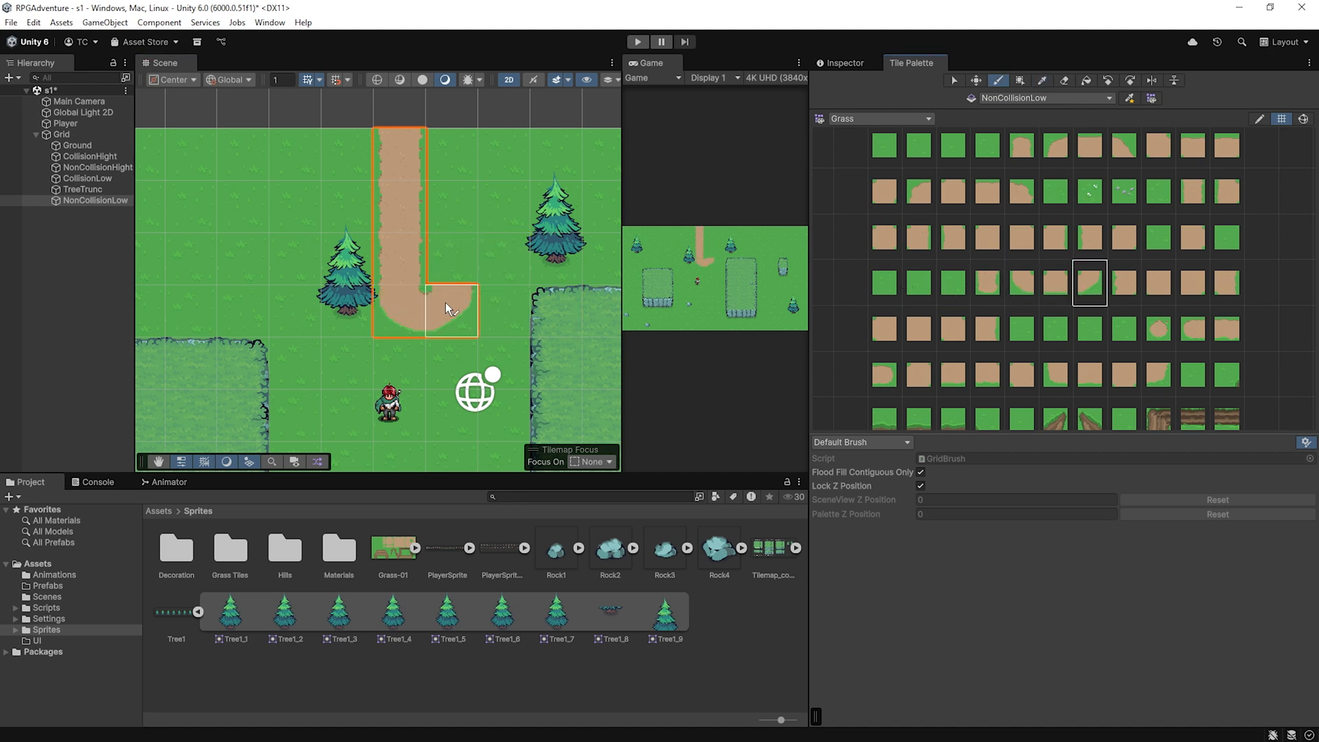
key(ctrl+z)
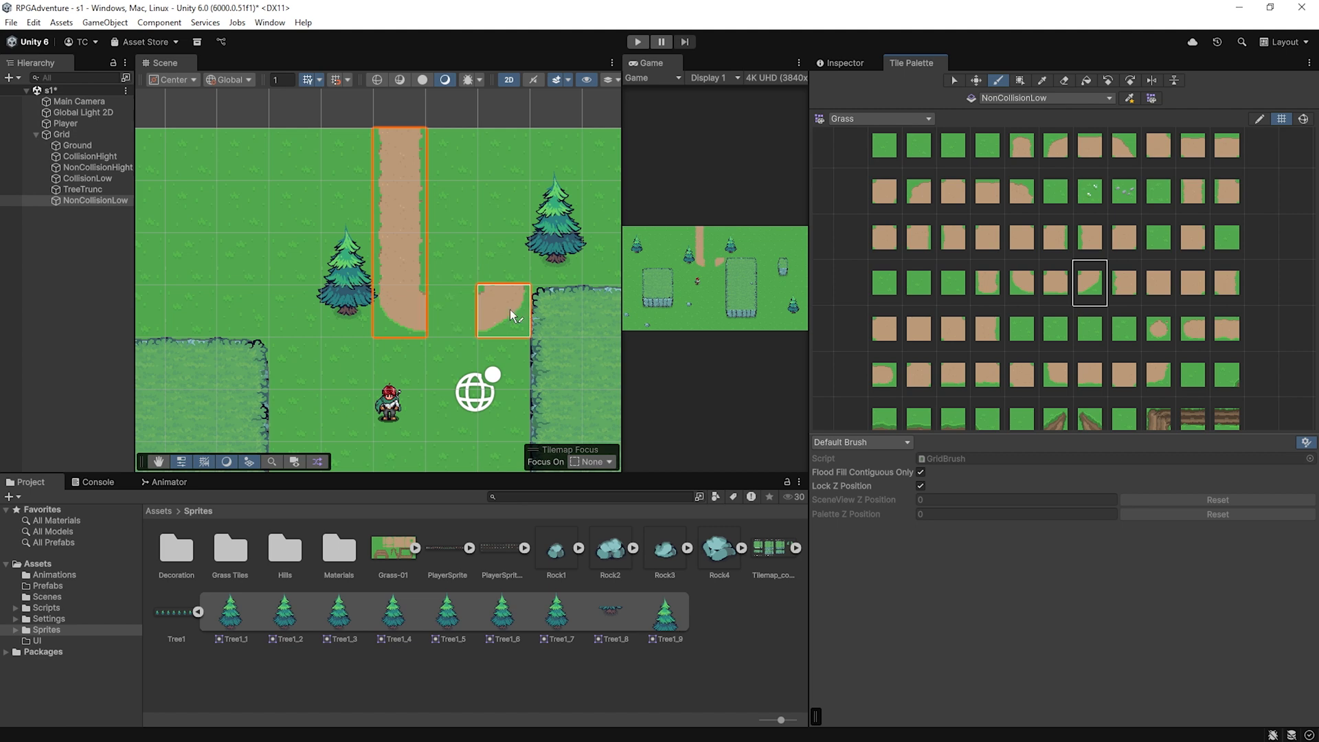
click(885, 378)
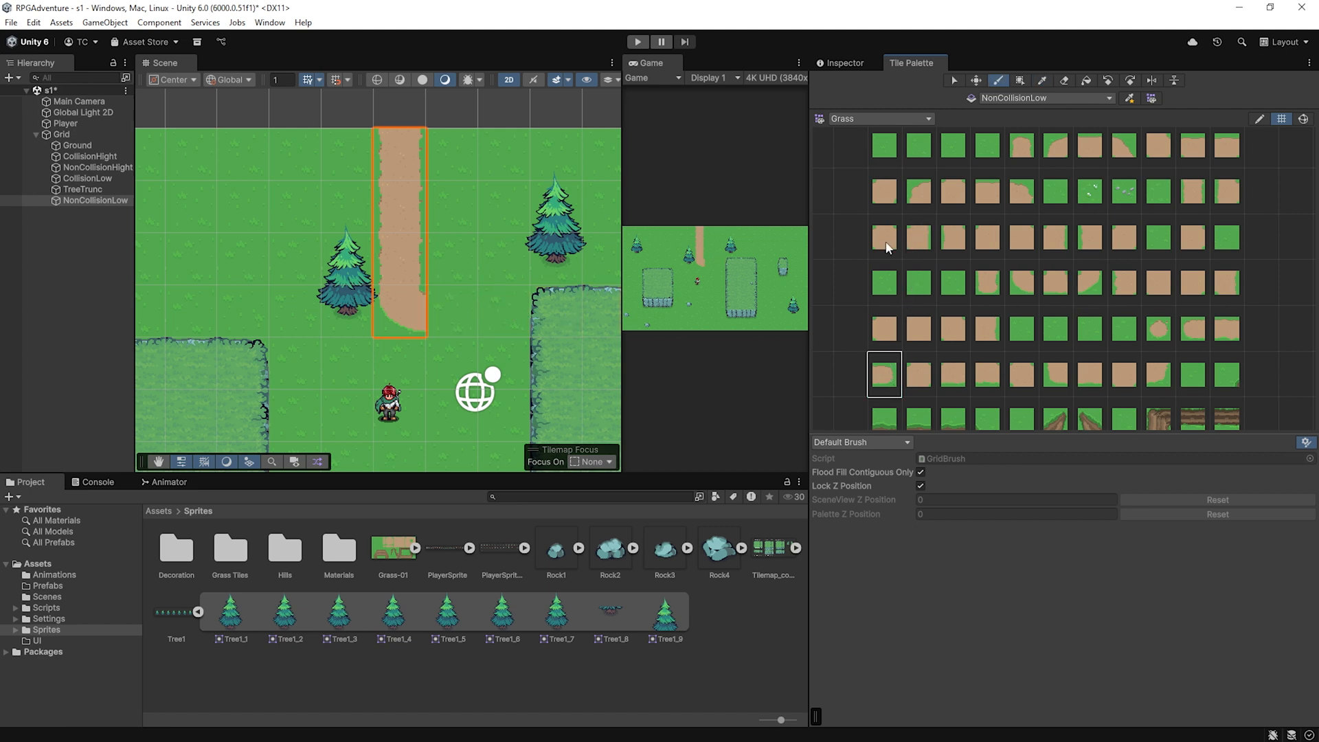
Complete the dirt path's bend with a curve tile turning south and place a straight vertical path tile below it
click(1020, 194)
click(431, 315)
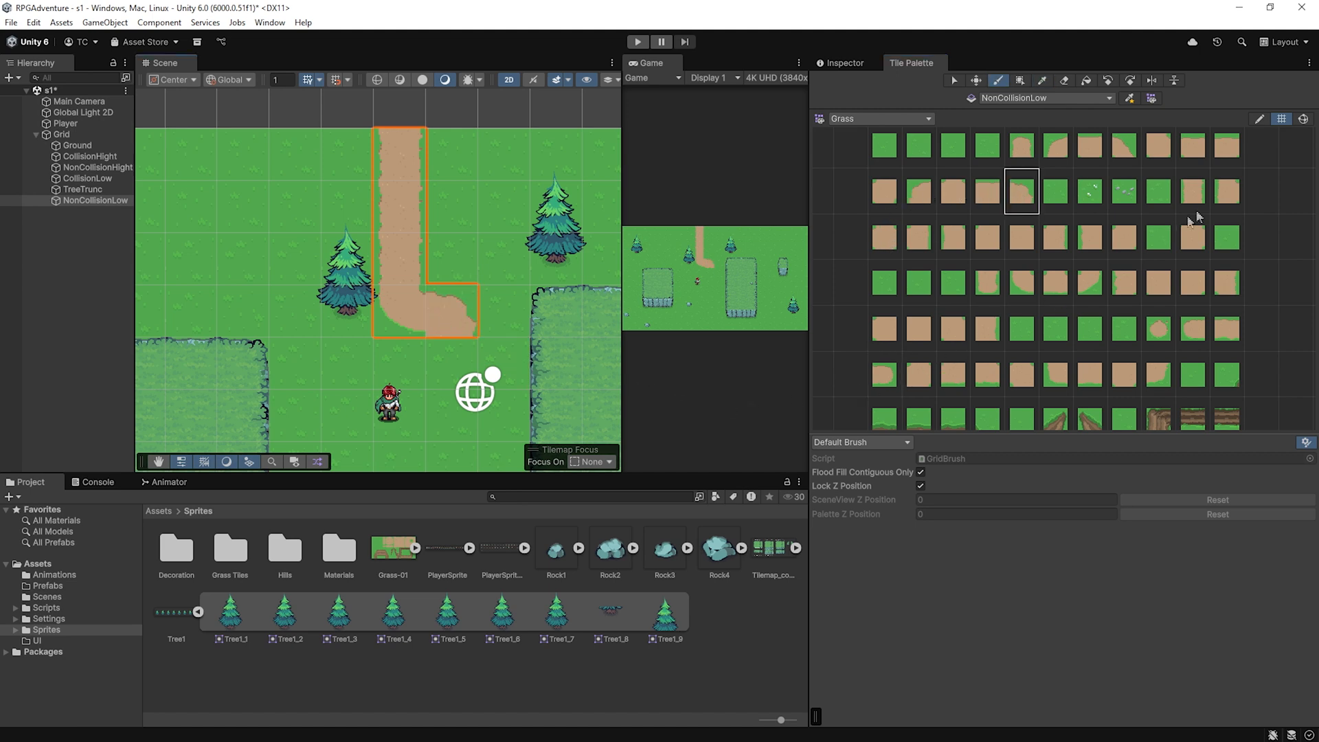
click(1193, 191)
click(451, 362)
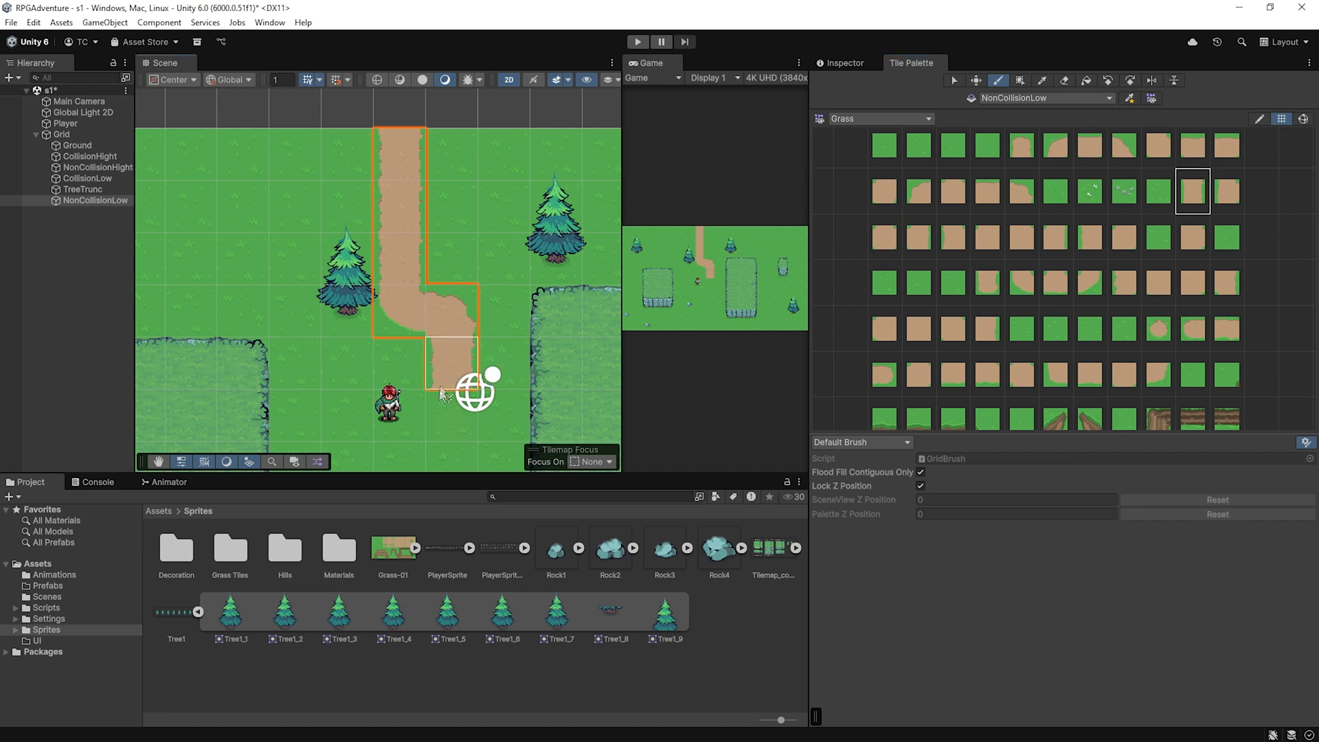
Extend the straight dirt path south and finish it with a rounded corner tile at the map's south edge
scroll(427, 416, down, 4)
middle_drag(421, 421, 423, 235)
drag(450, 275, 445, 347)
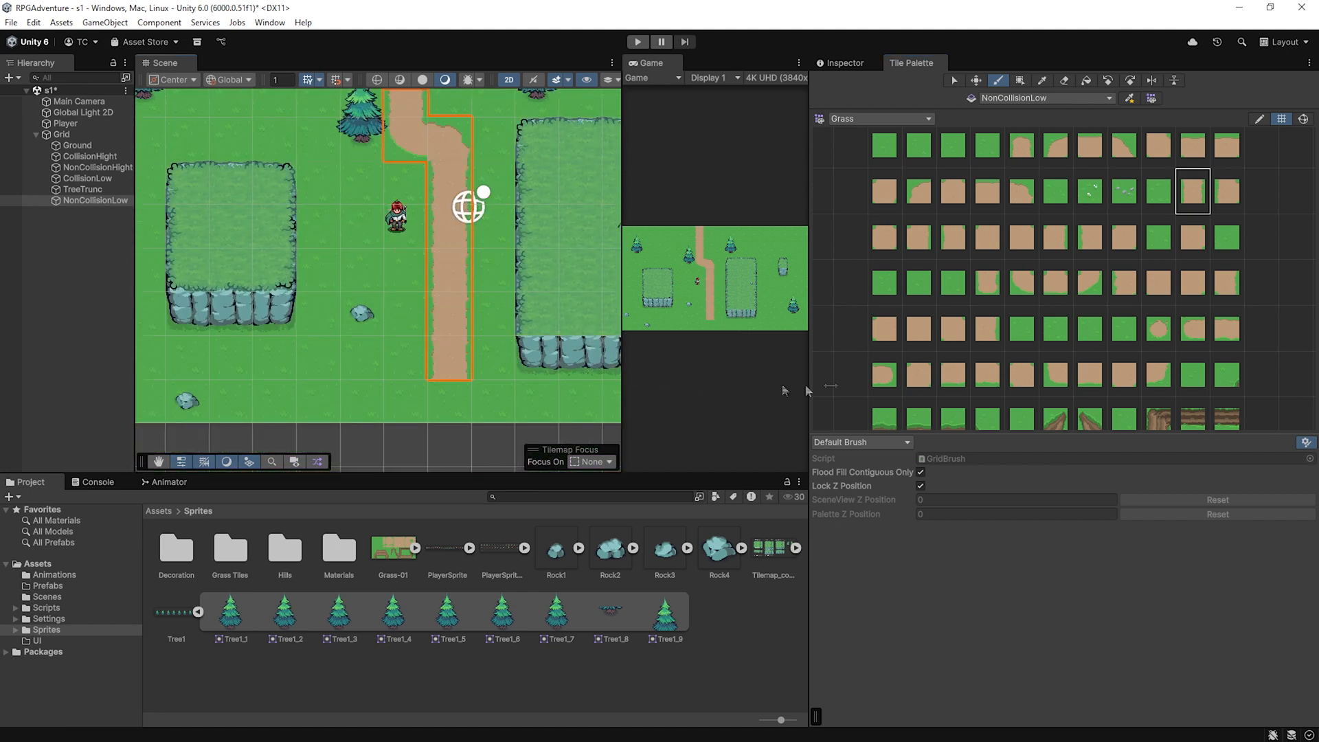
click(1055, 374)
click(448, 401)
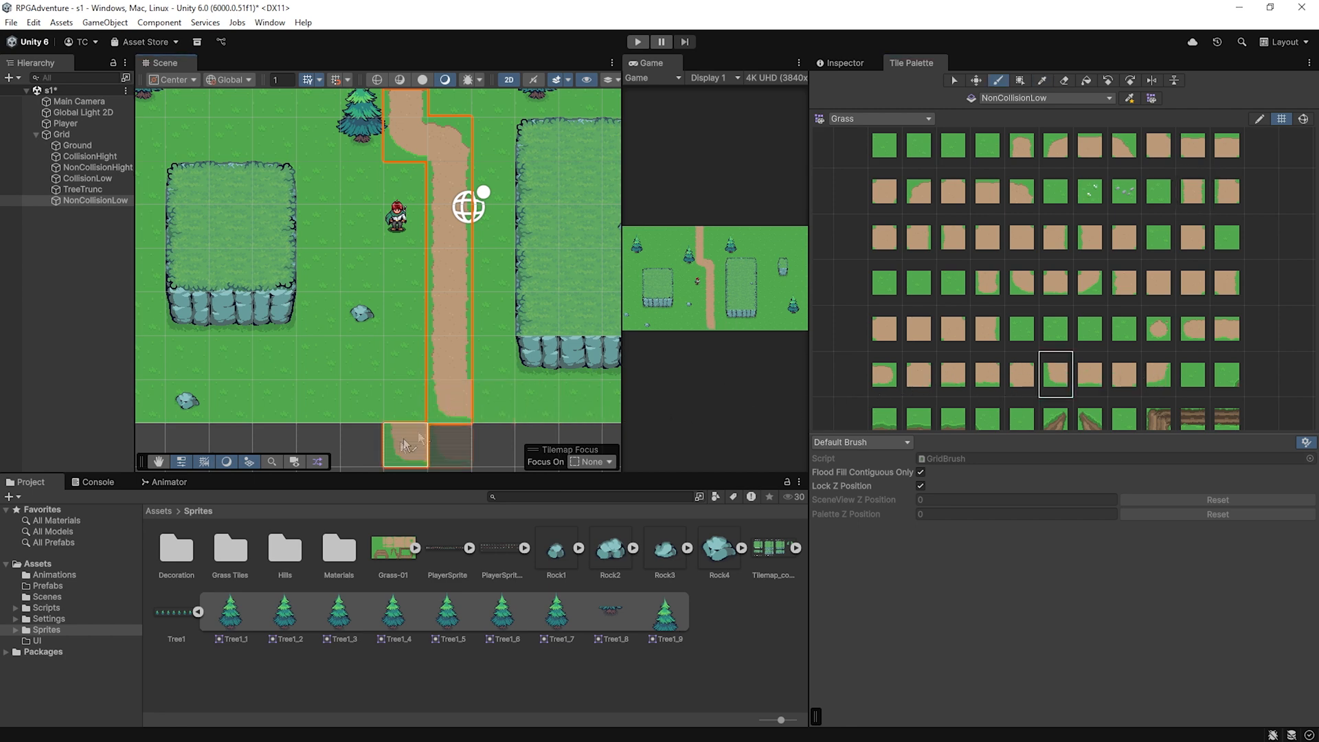
Compare the Tilemap Renderer sorting settings of the NonCollisionLow and Ground tilemaps, and inspect the TreeTrunc tilemap
middle_drag(416, 271, 465, 408)
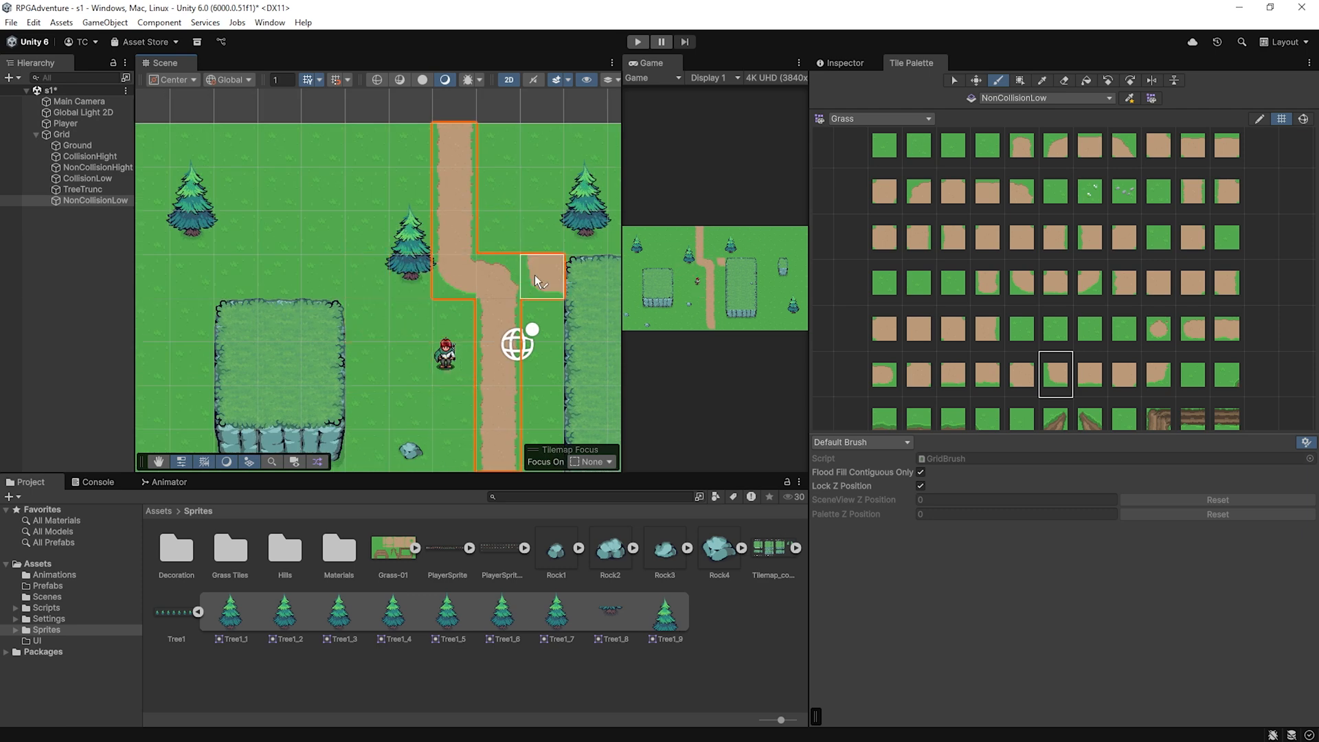
scroll(534, 275, down, 1)
click(77, 202)
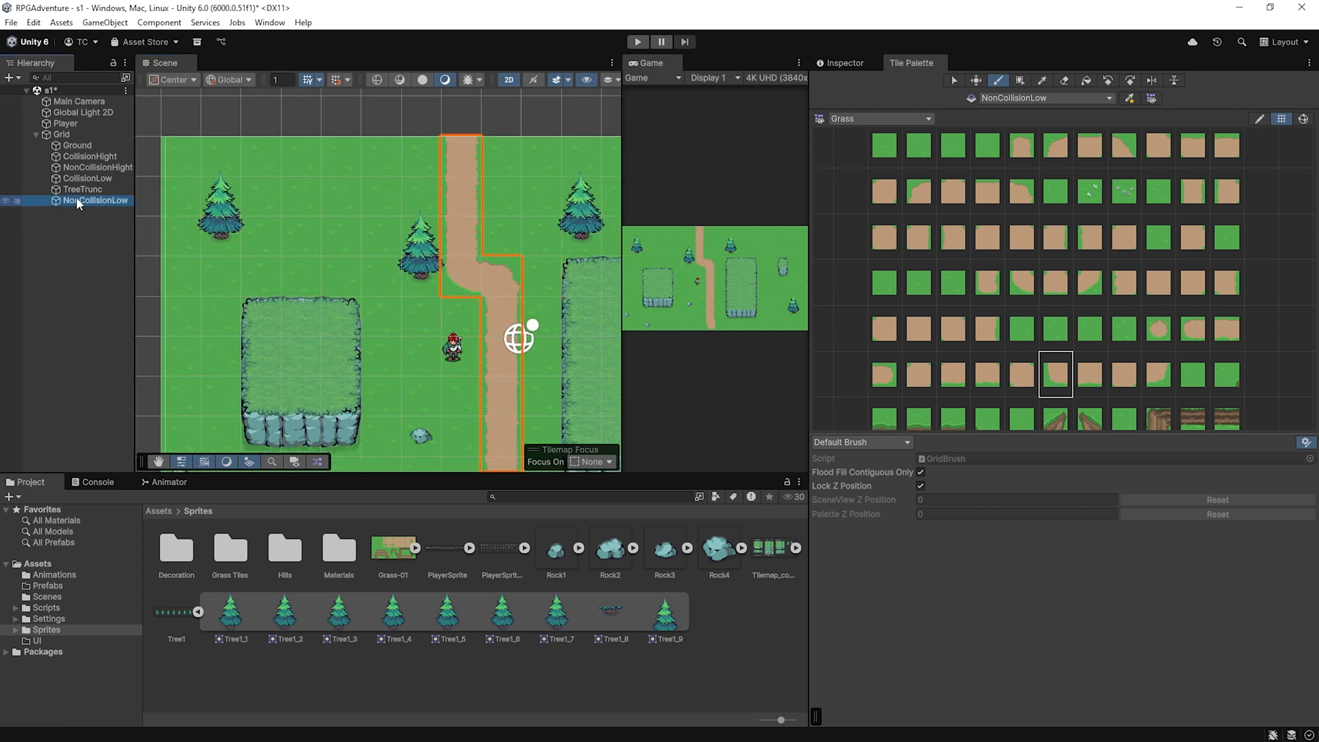
click(842, 62)
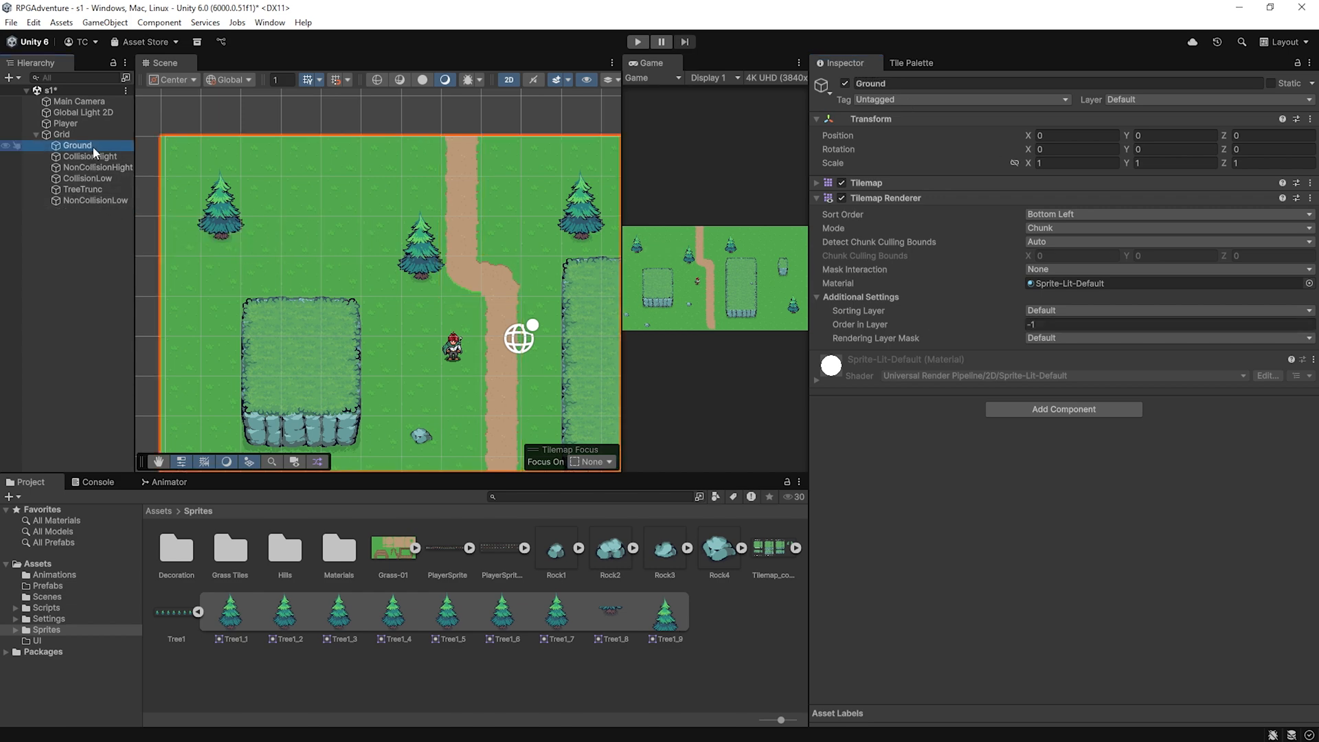
click(96, 201)
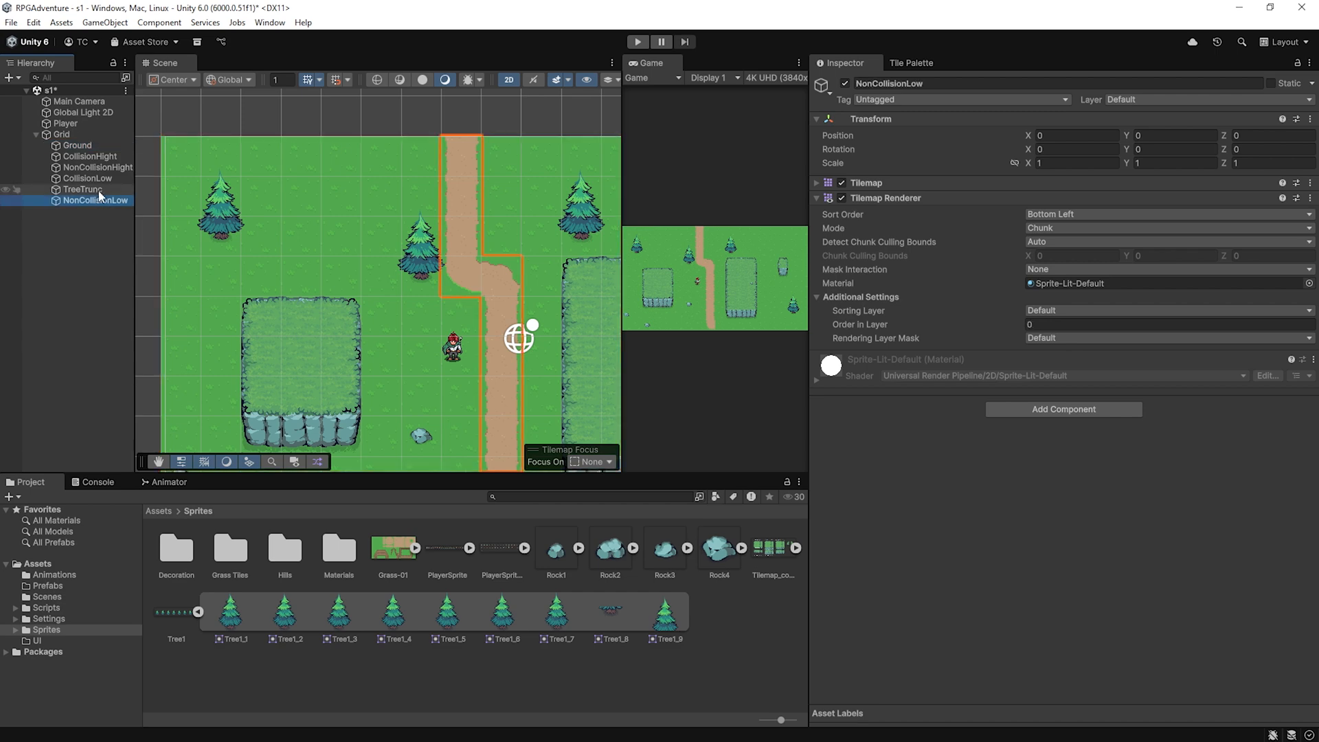
click(99, 190)
Play-test the scene by walking the player around the map and across the dirt path, and stop the play session
click(637, 41)
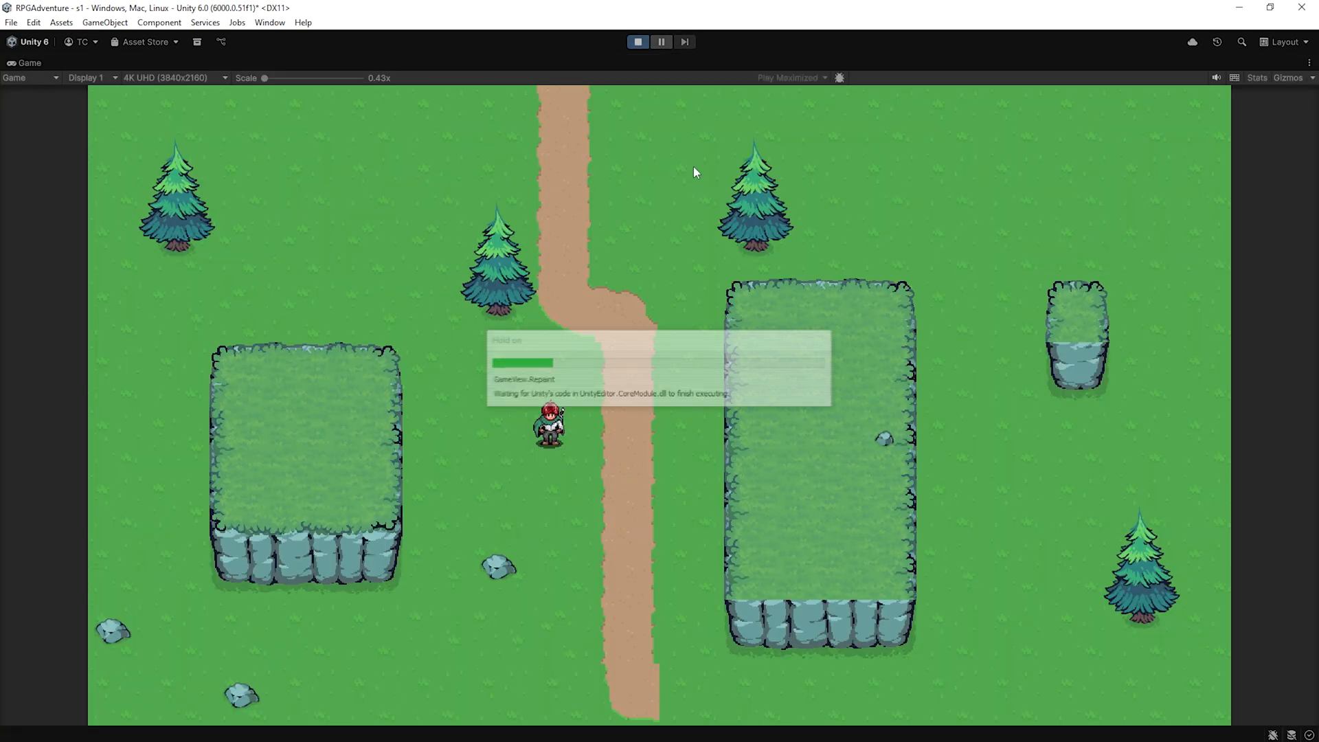
key(w)
key(w)
key(d)
key(w)
key(s)
key(s)
key(d)
key(s)
key(a)
key(d)
key(a)
key(s)
key(a)
key(s)
key(a)
key(w)
key(d)
key(s)
key(d)
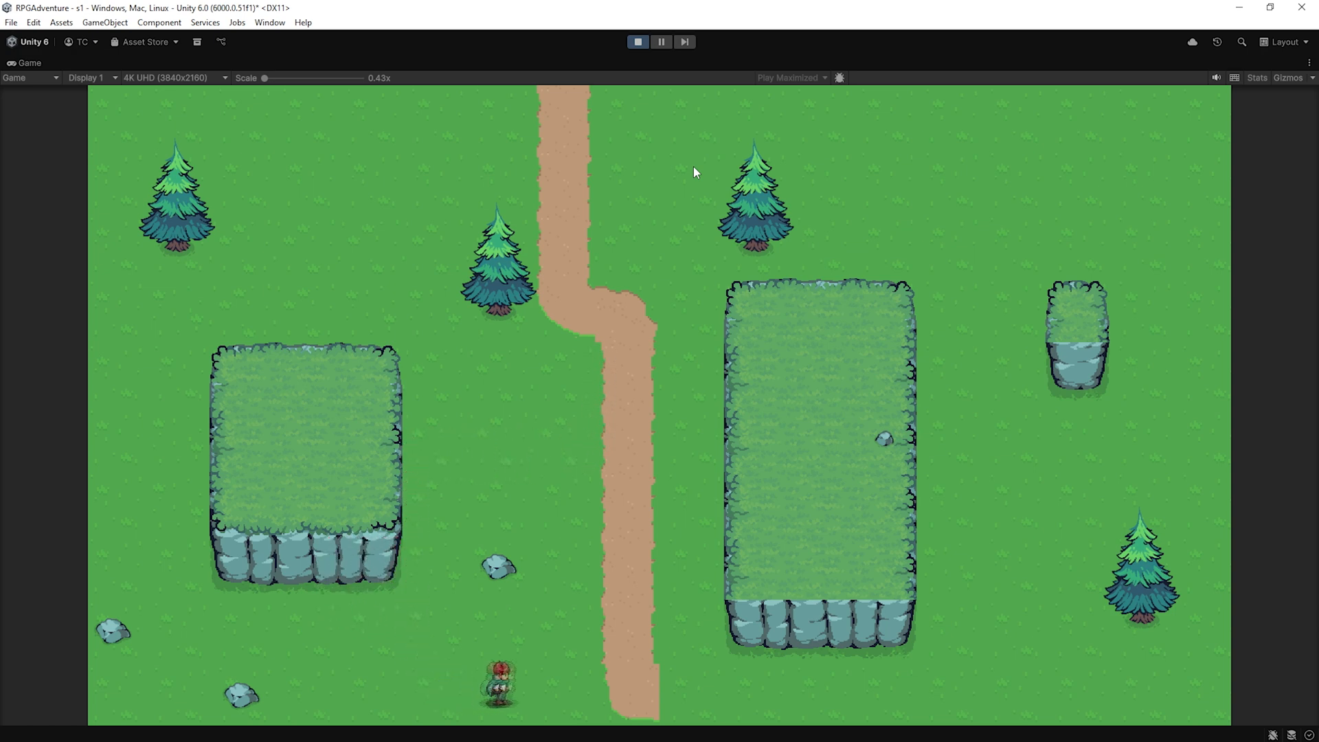
key(w)
key(a)
key(w)
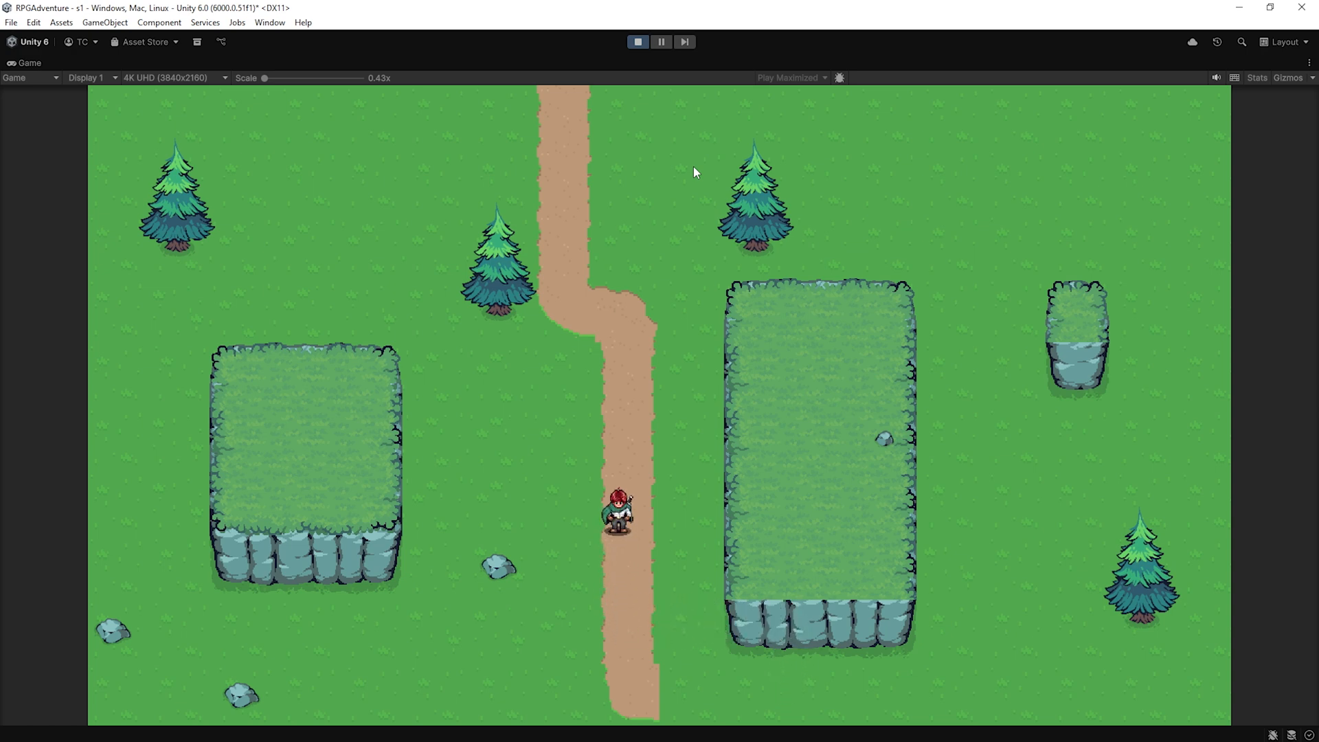
click(638, 43)
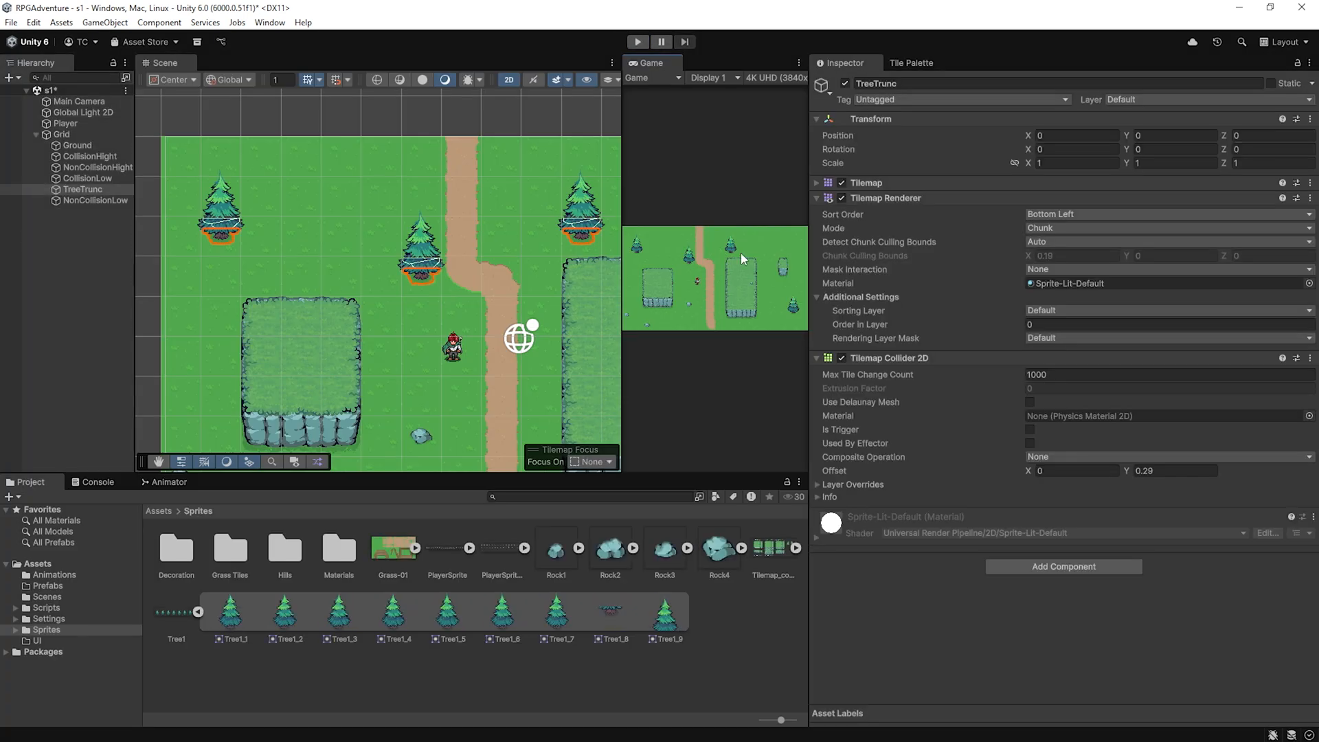